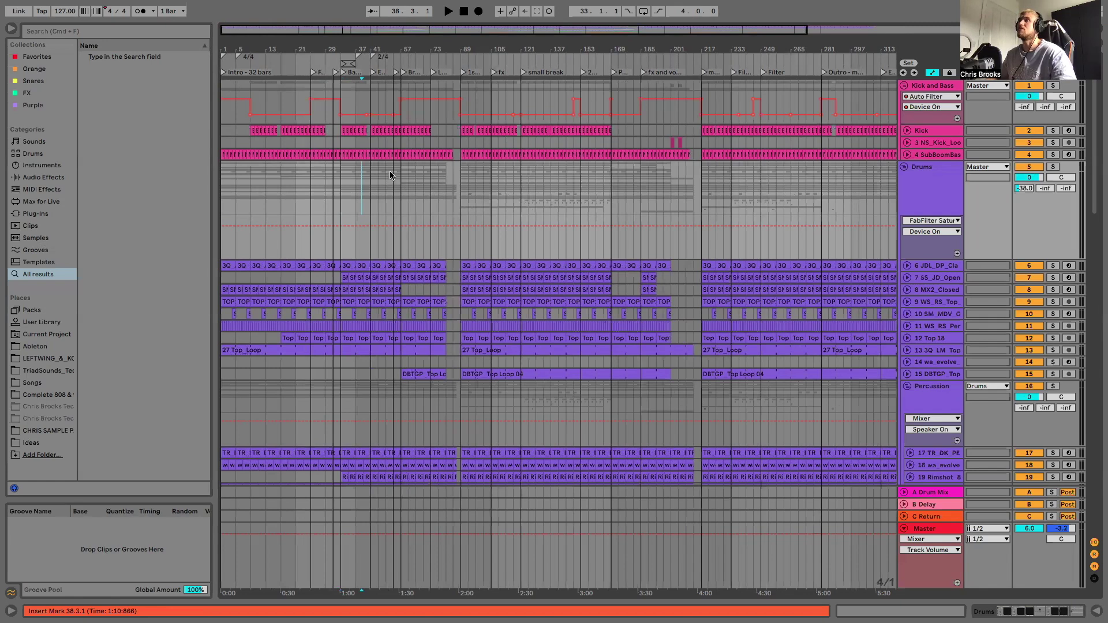
# Step: Play the arrangement and check the track levels in the Session View mixer before returning to the arrangement
pyautogui.press('space')
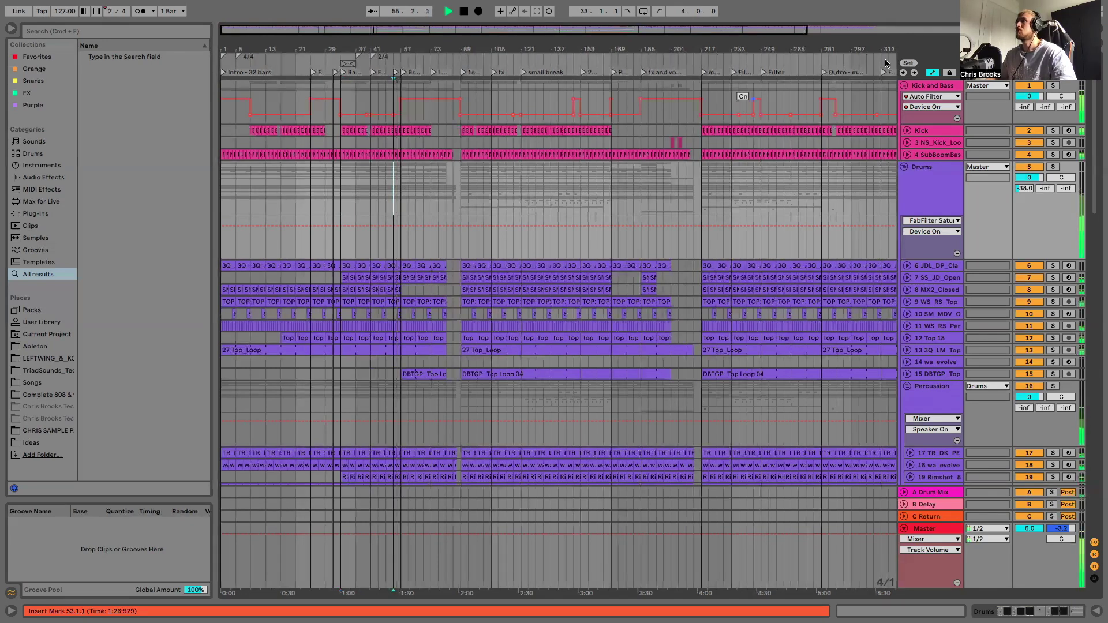
pyautogui.press('Tab')
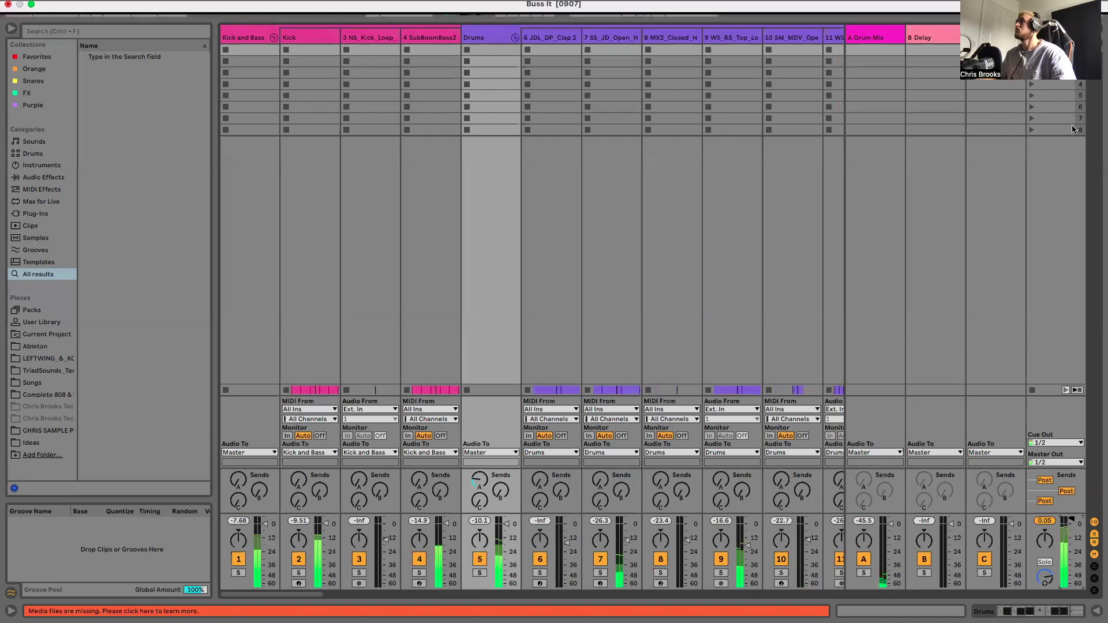
pyautogui.press('Tab')
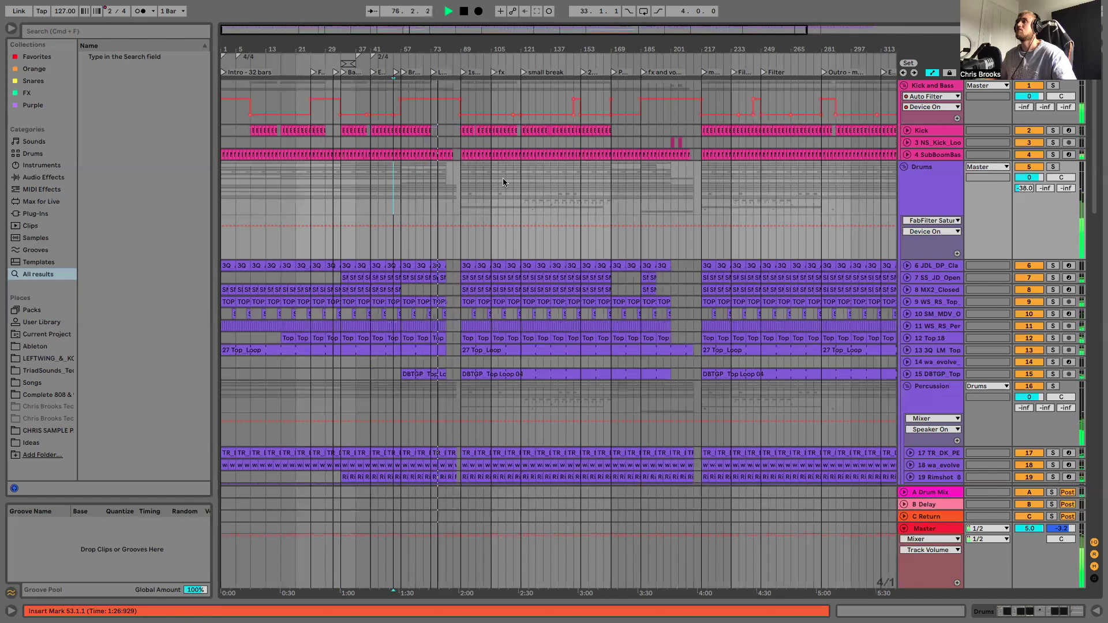
# Step: Open the Live Preferences
pyautogui.moveTo(226, 6)
pyautogui.click(42, 7)
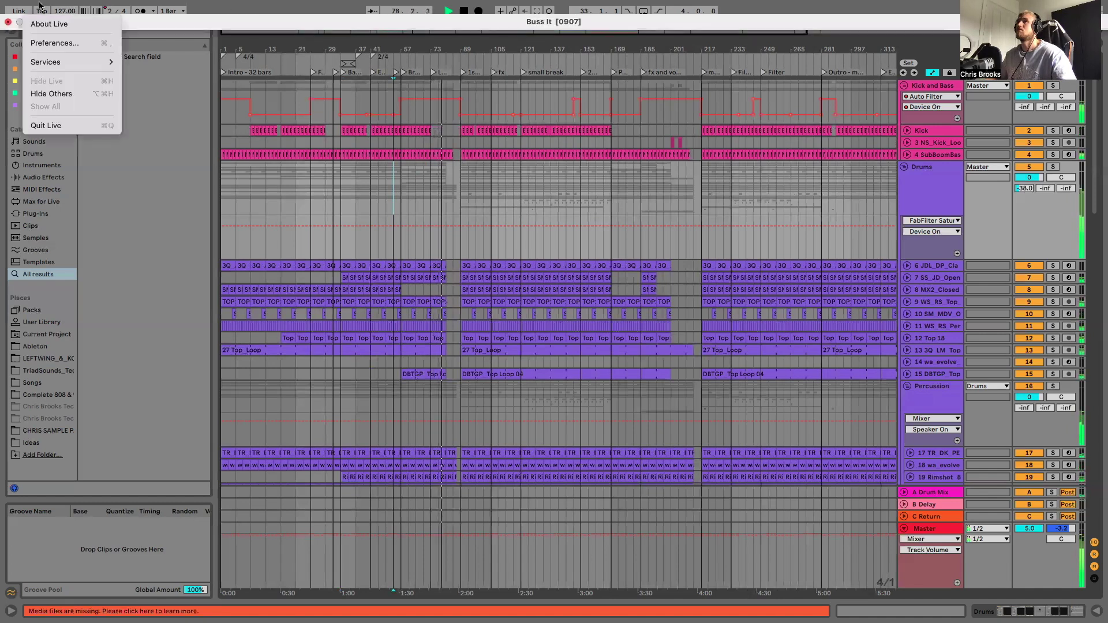
pyautogui.click(66, 45)
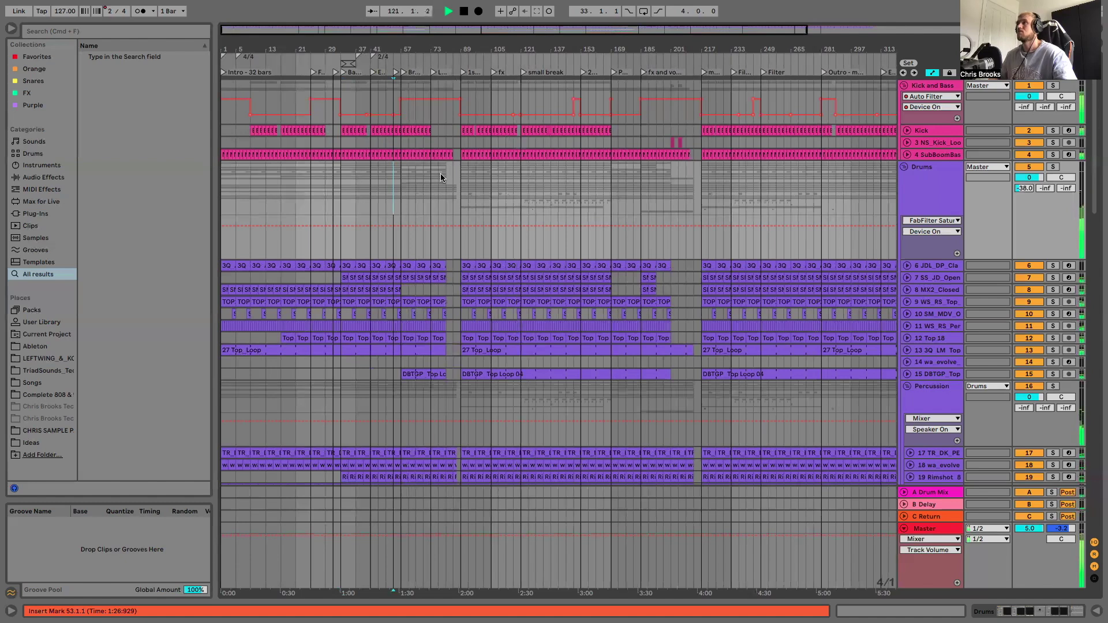
# Step: Examine every track group from Kick and Bass down to FX and back during playback, and stop playback
pyautogui.moveTo(463, 52); pyautogui.dragTo(410, 49)
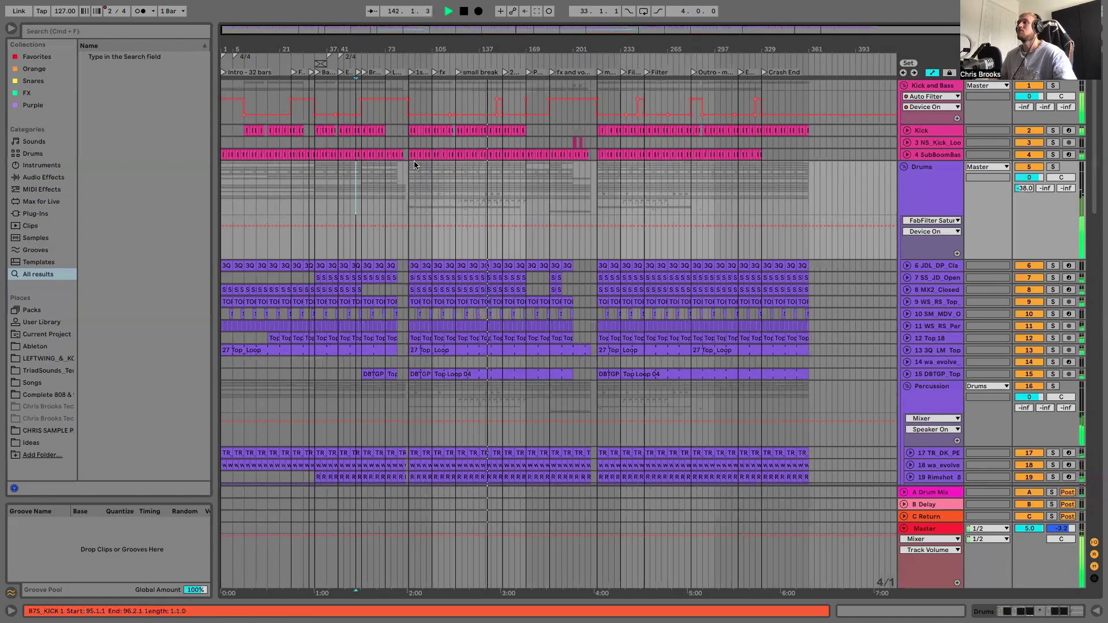
pyautogui.scroll(-2, 413, 168)
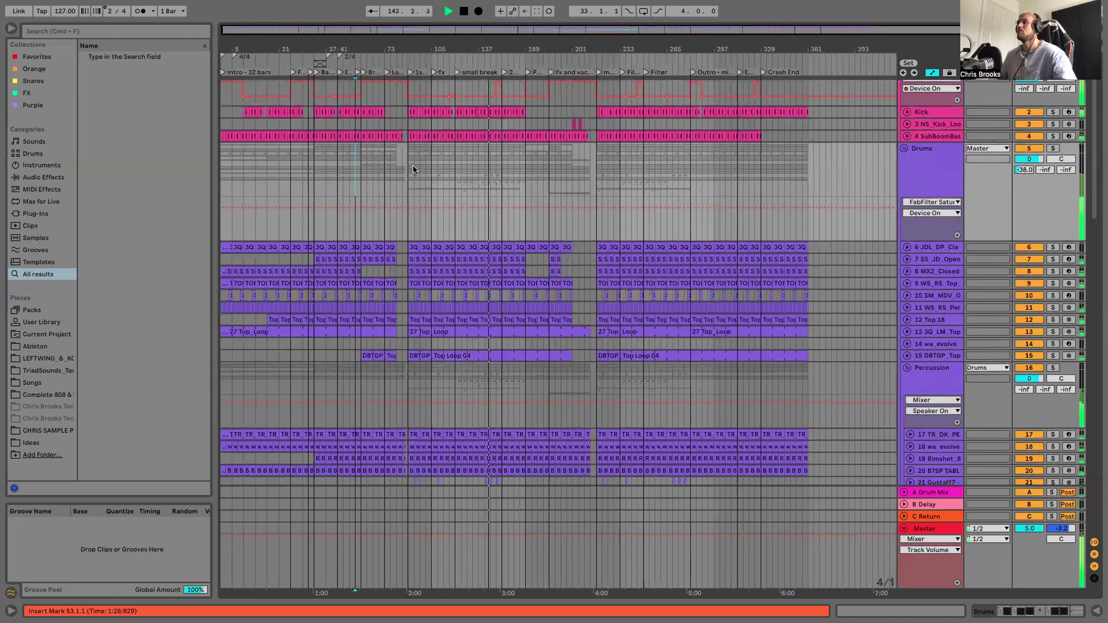
pyautogui.scroll(-1, 414, 169)
pyautogui.scroll(2, 414, 170)
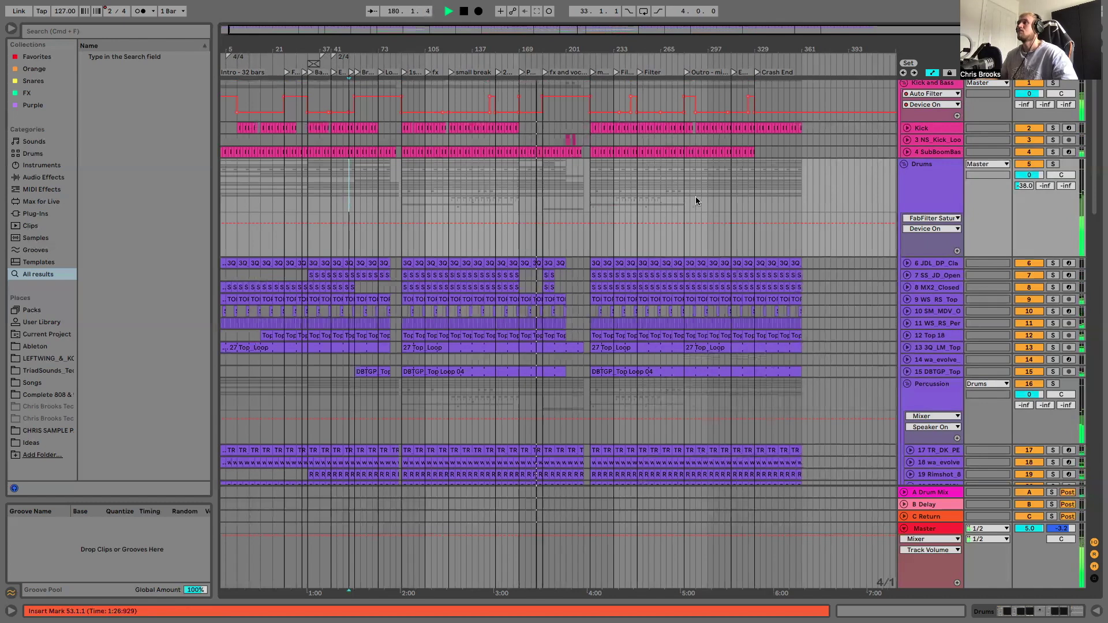
pyautogui.scroll(-5, 694, 196)
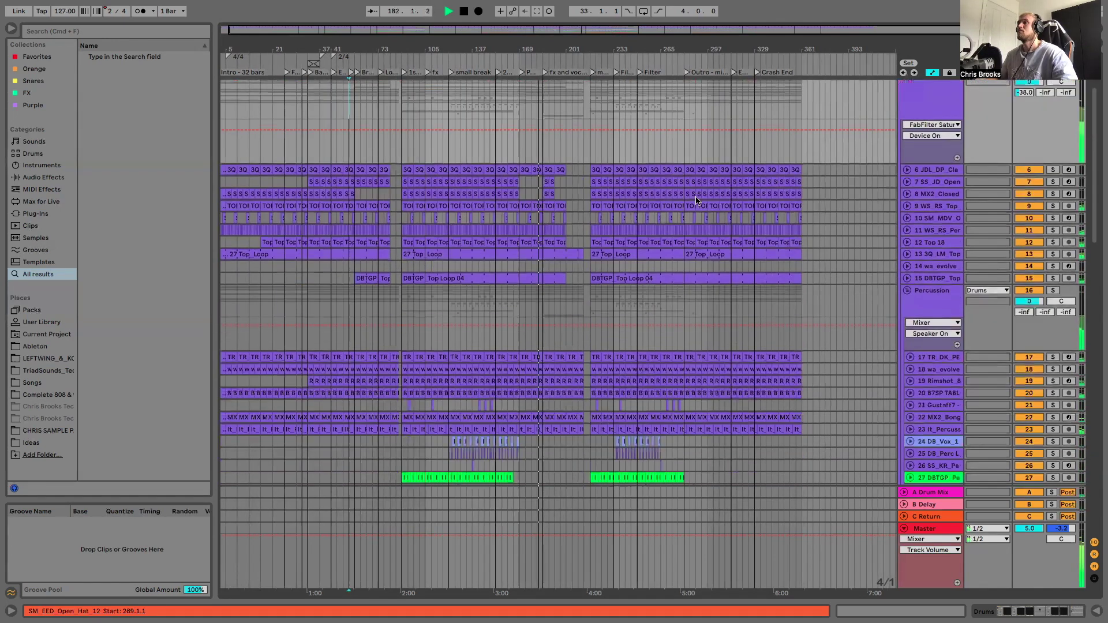
pyautogui.scroll(-18, 696, 201)
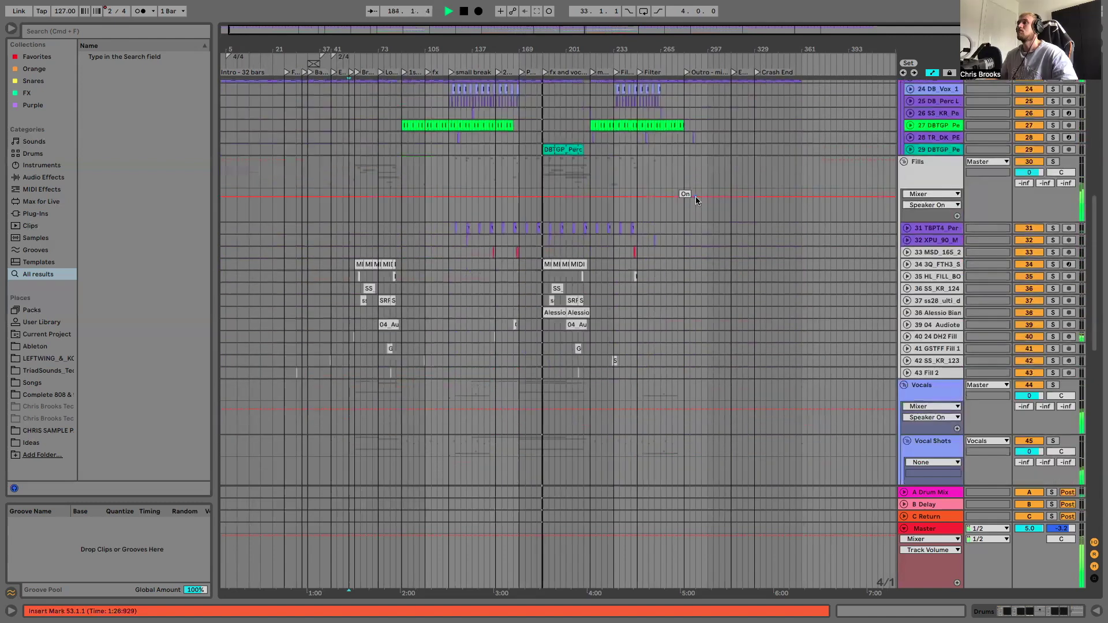
pyautogui.scroll(-9, 696, 201)
pyautogui.scroll(-8, 696, 201)
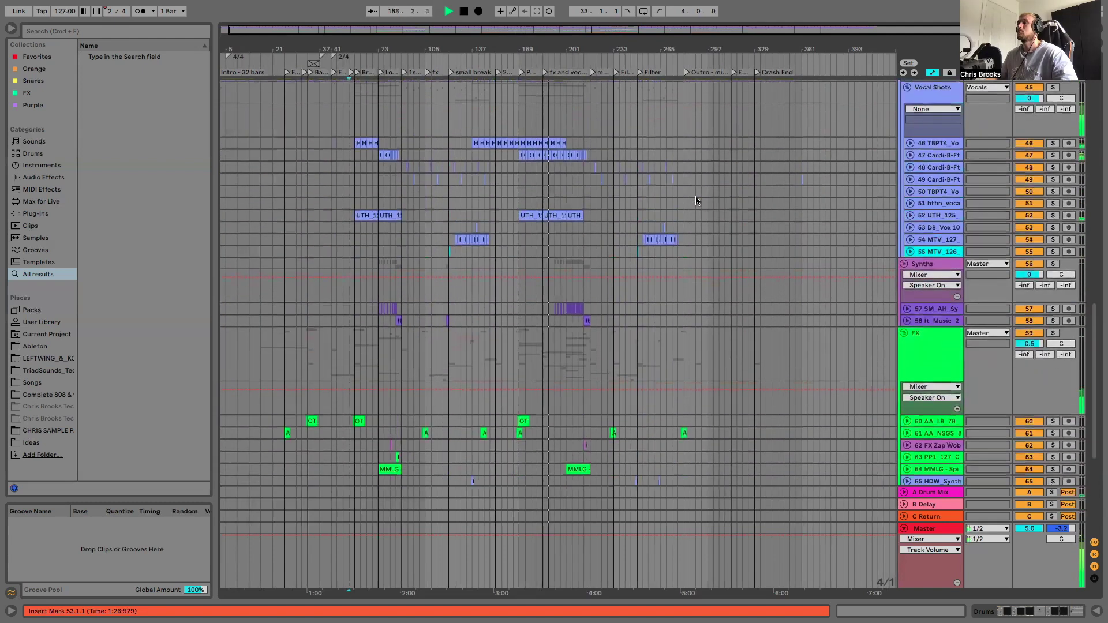
pyautogui.scroll(-4, 697, 200)
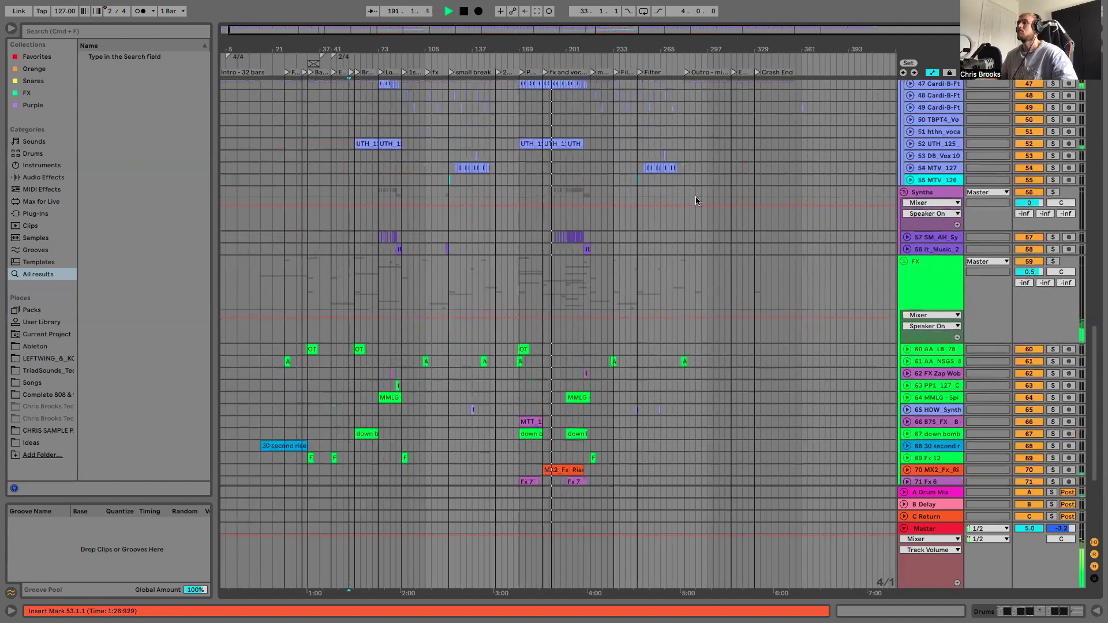
pyautogui.scroll(3, 696, 200)
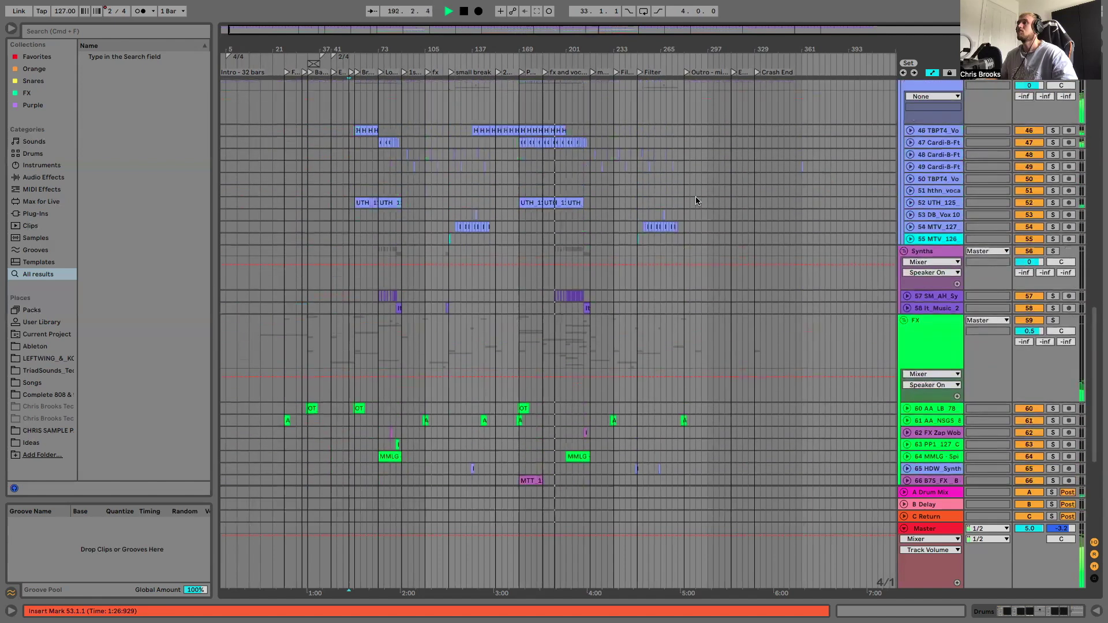
pyautogui.scroll(17, 696, 200)
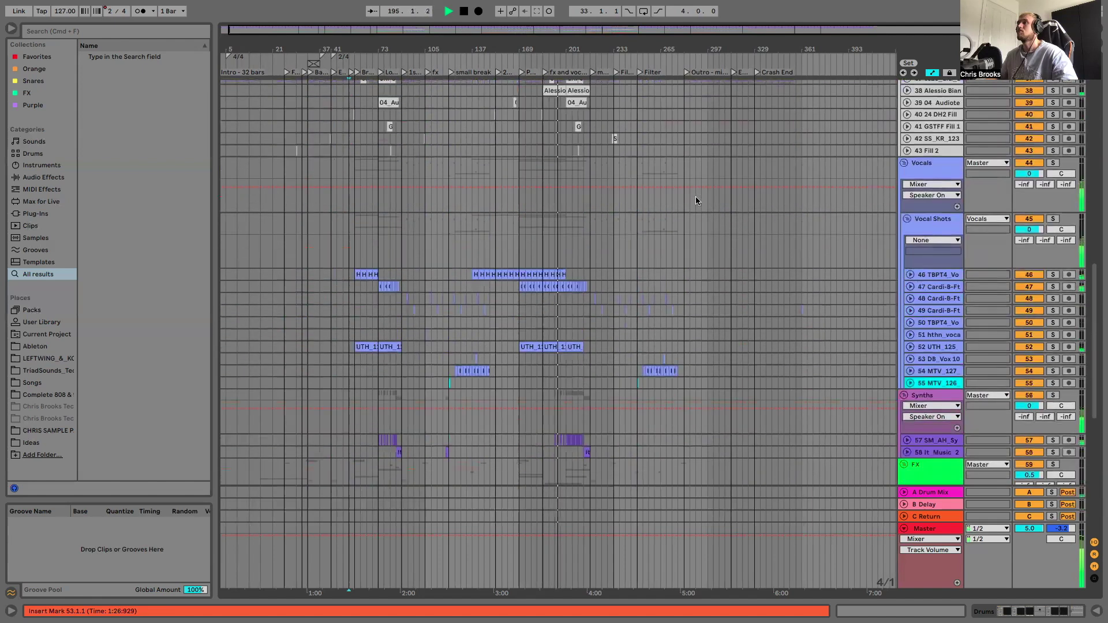
pyautogui.scroll(7, 696, 201)
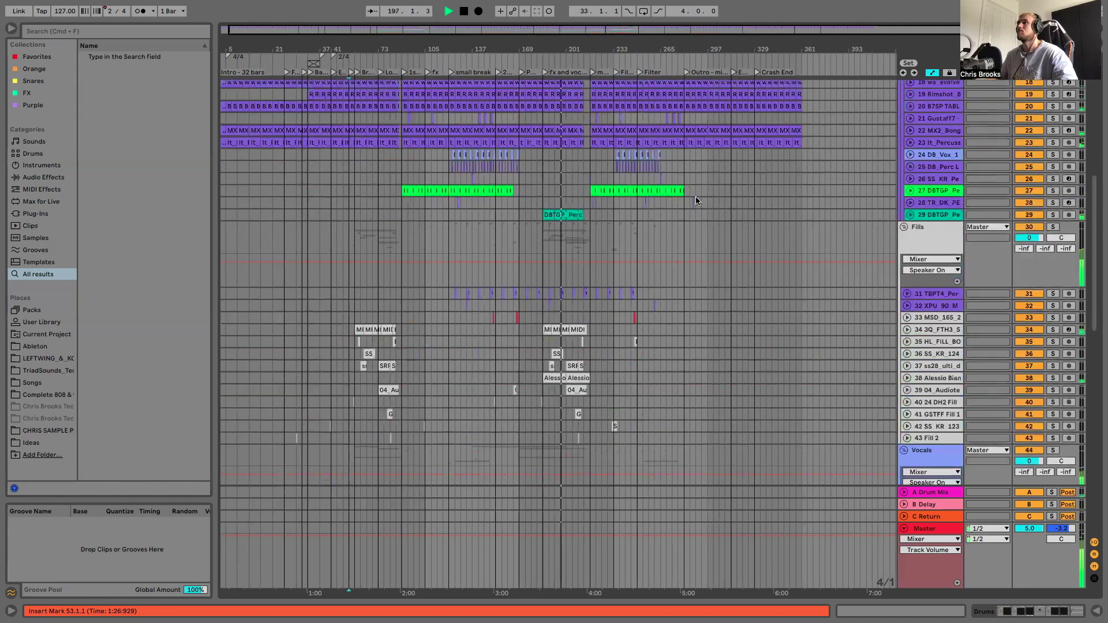
pyautogui.scroll(9, 696, 200)
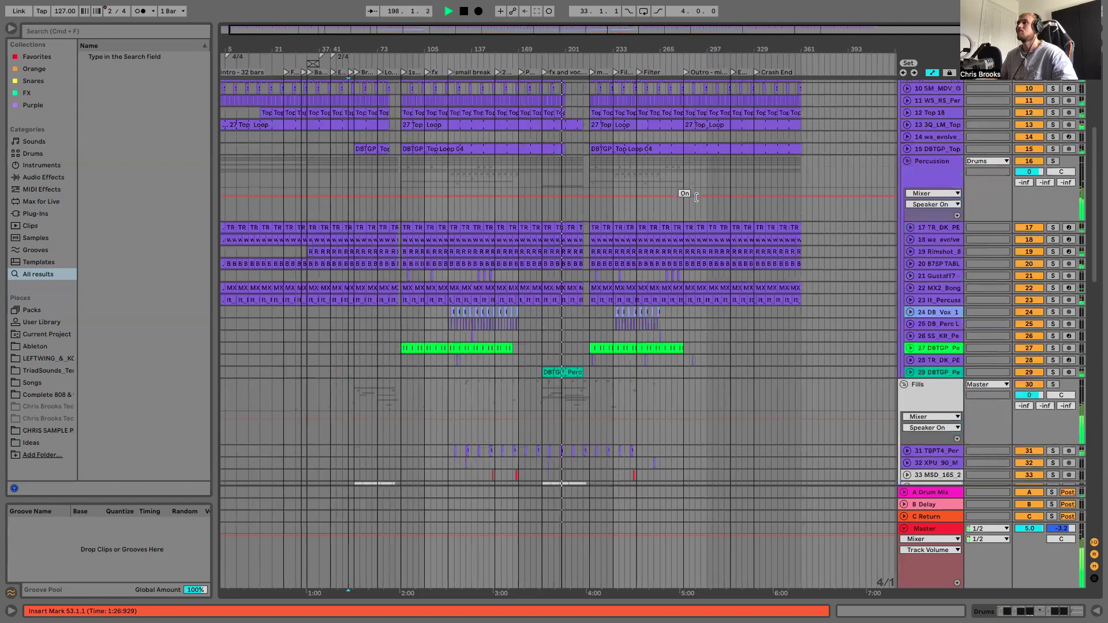
pyautogui.scroll(13, 696, 201)
pyautogui.hscroll(1, 696, 200)
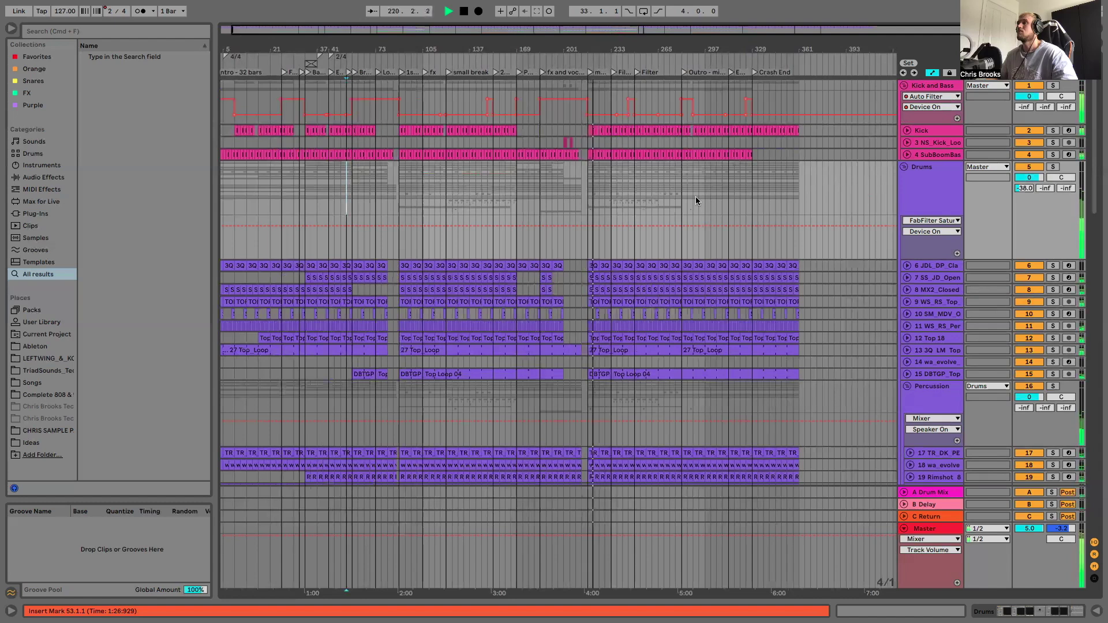
pyautogui.press('space')
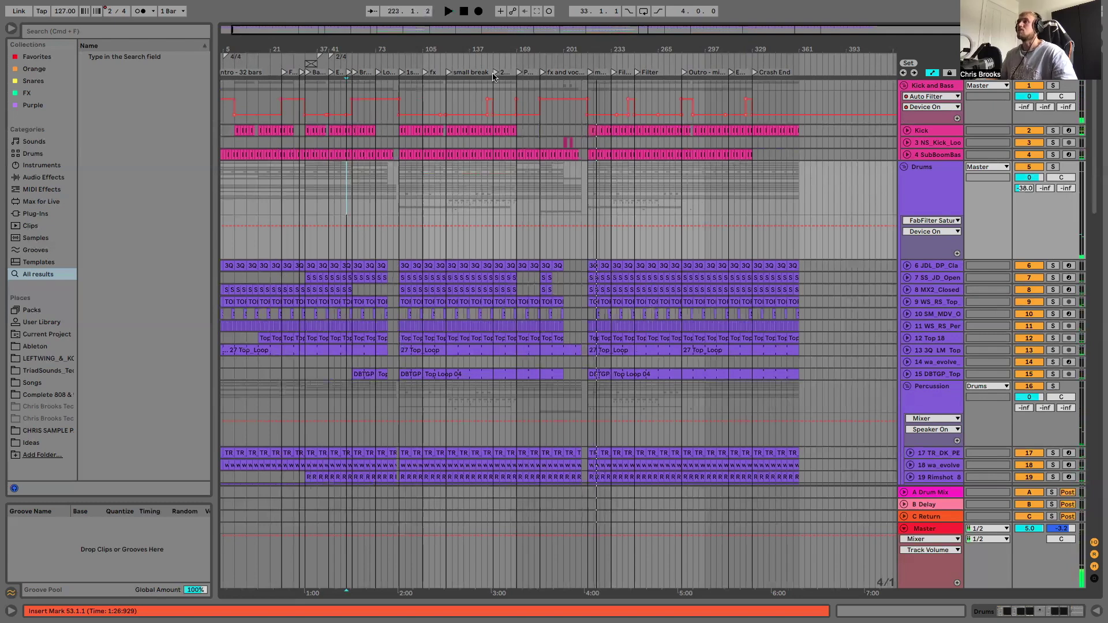
# Step: Unfold the SubBoomBass, NS_Kick_Loop and Kick tracks in the Kick and Bass group
pyautogui.press('-')
pyautogui.press('-')
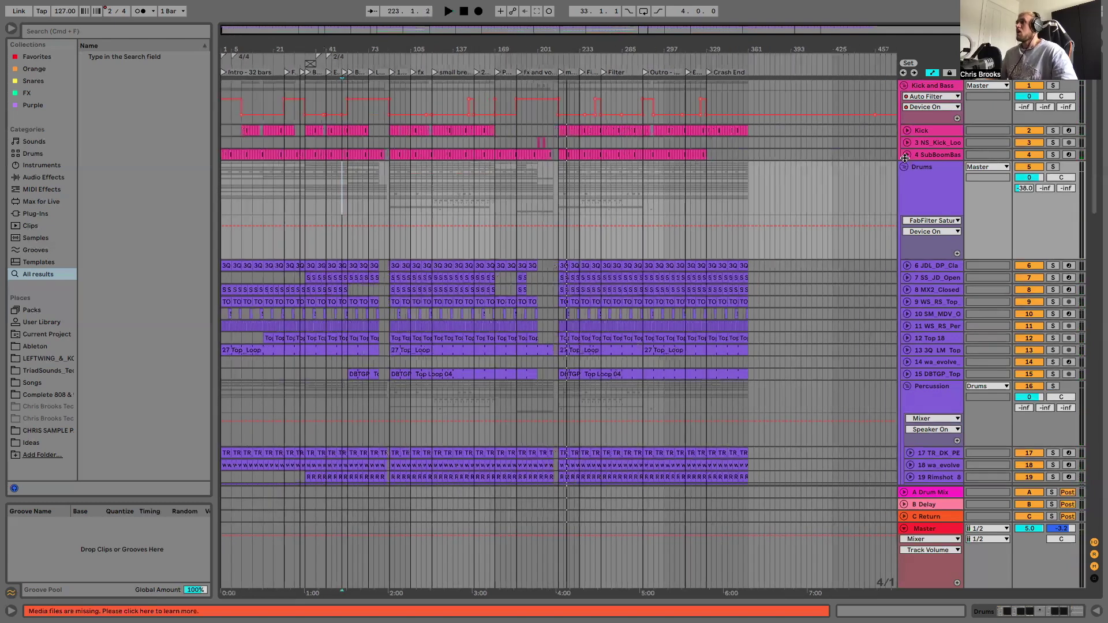
pyautogui.click(906, 155)
pyautogui.click(906, 142)
pyautogui.click(907, 130)
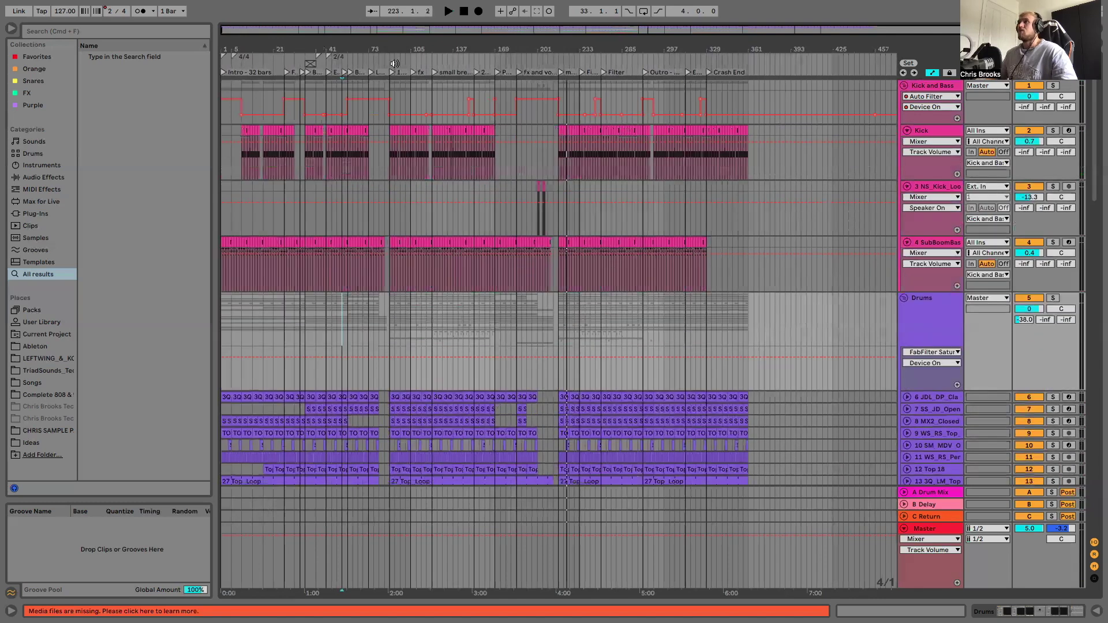
# Step: Loop bars 105 to 109 at the fx marker and play the Kick and Bass group soloed
pyautogui.scroll(5, 418, 100)
pyautogui.moveTo(433, 98); pyautogui.dragTo(455, 91)
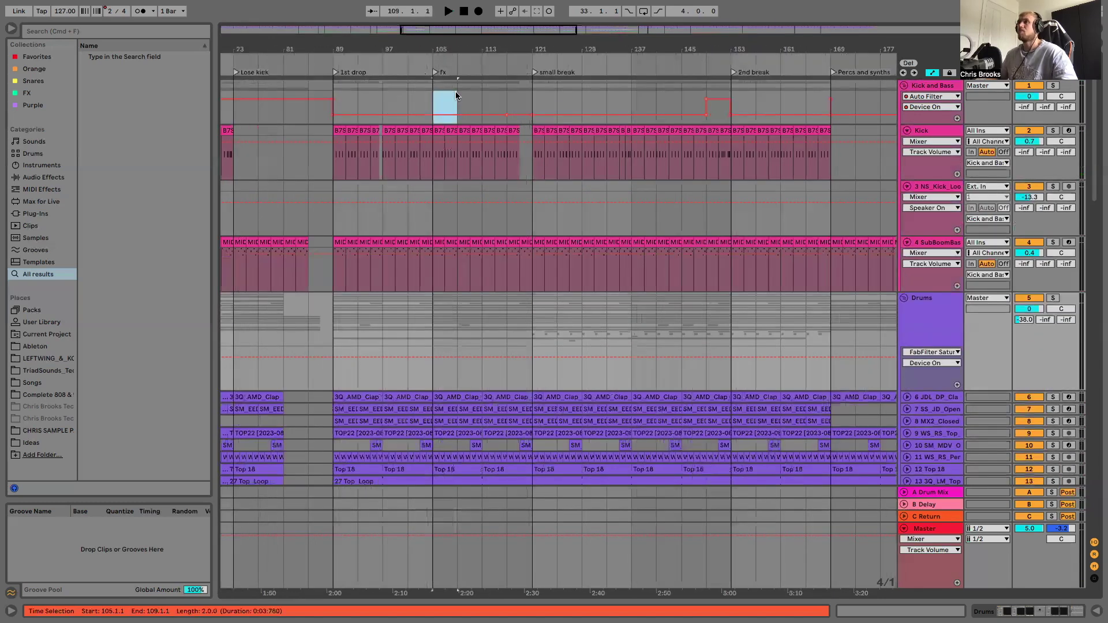
pyautogui.press('super+l')
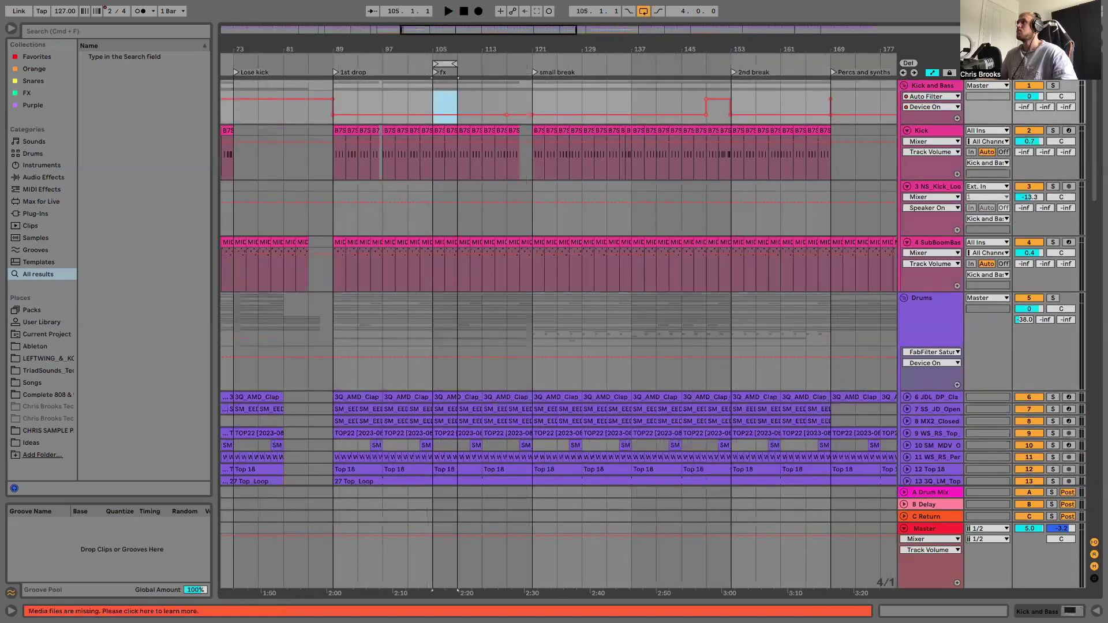
pyautogui.click(1053, 85)
pyautogui.press('space')
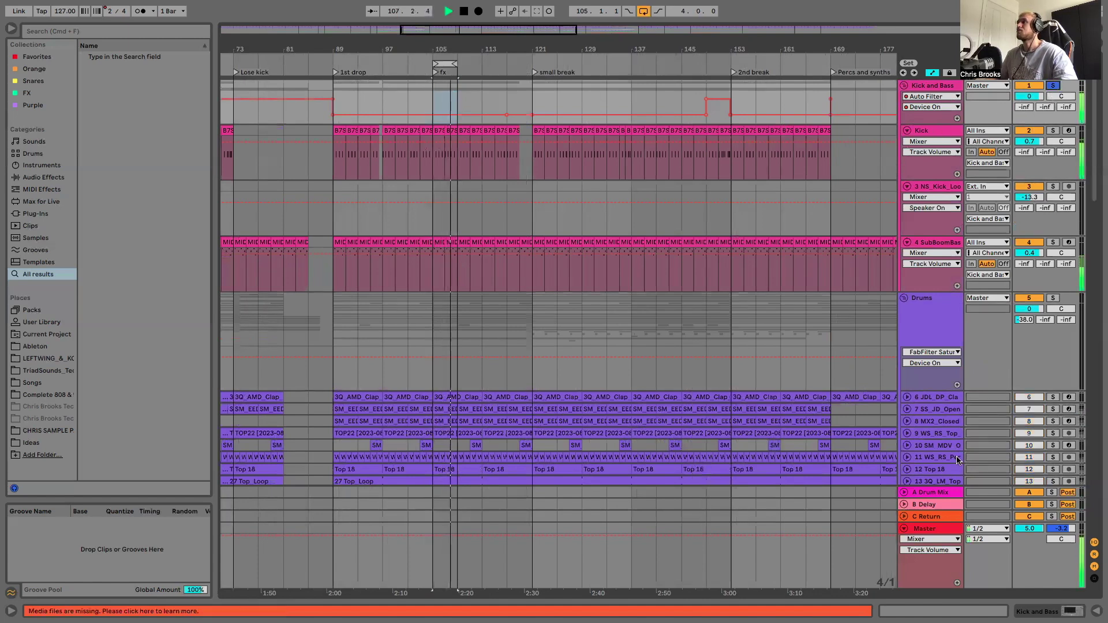
# Step: Mute the SubBoomBass track and inspect the Kick track's FabFilter Pro-Q 3 curve, closing the plug-in window when done
pyautogui.click(1027, 242)
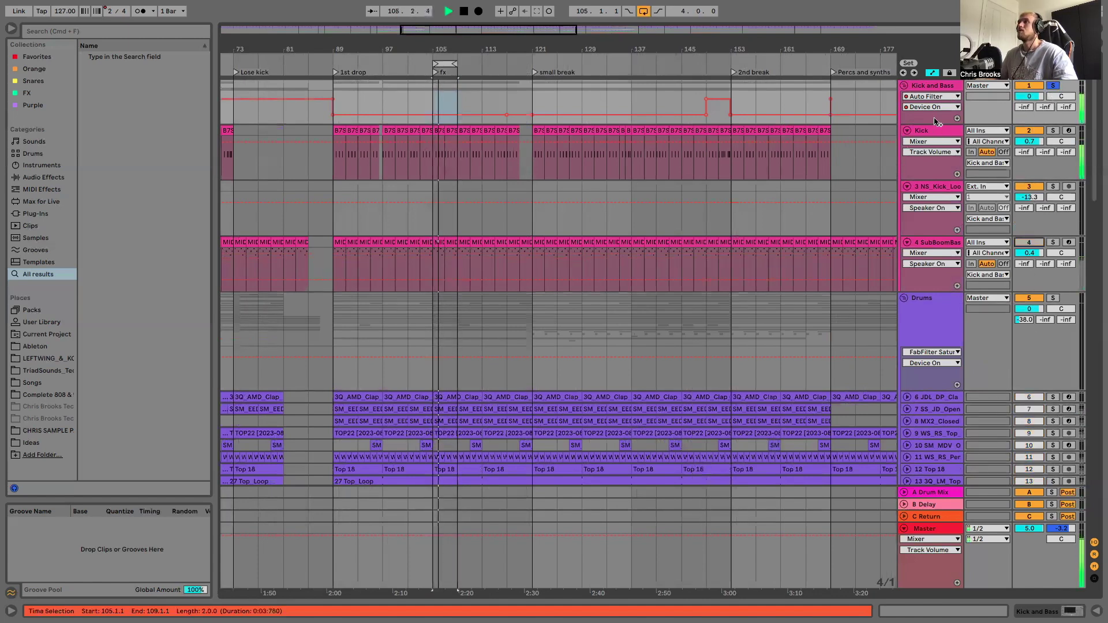
pyautogui.doubleClick(935, 132)
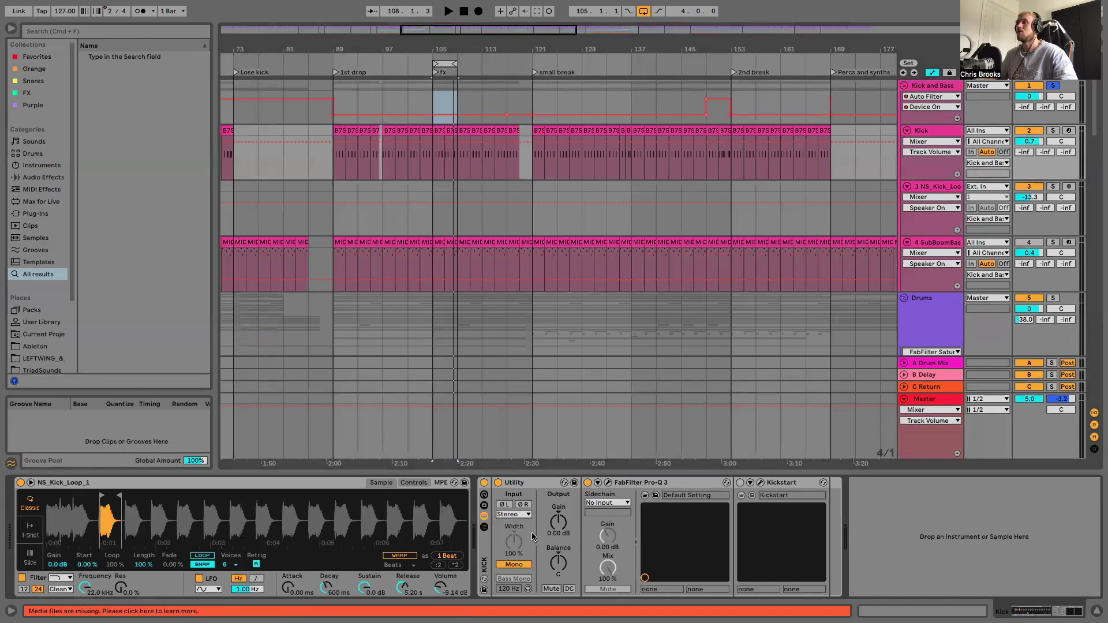
pyautogui.click(608, 485)
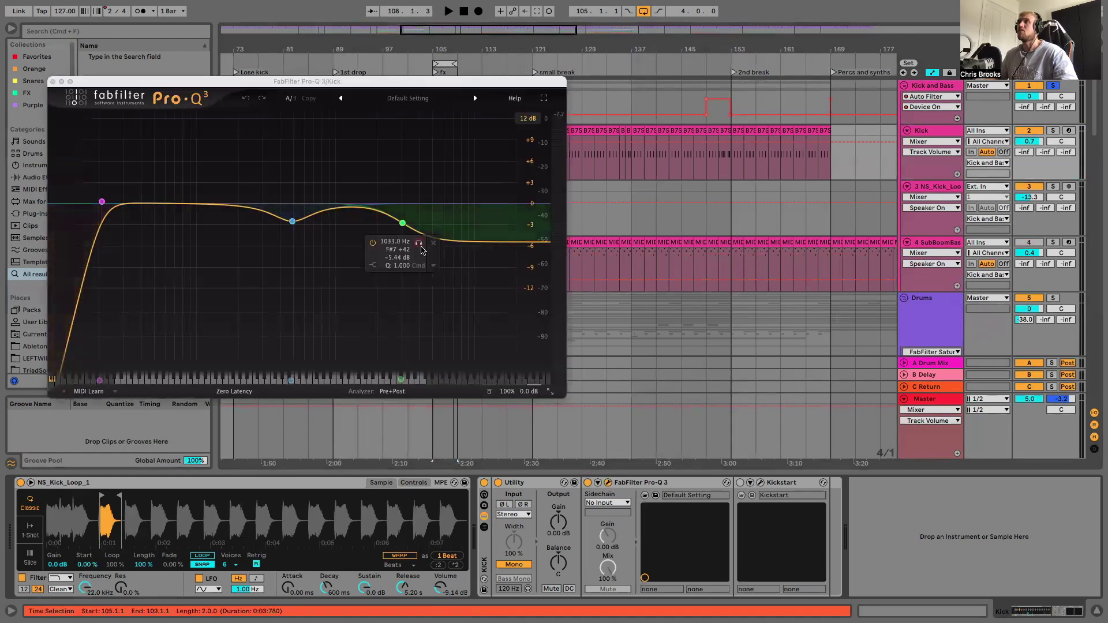
pyautogui.click(53, 82)
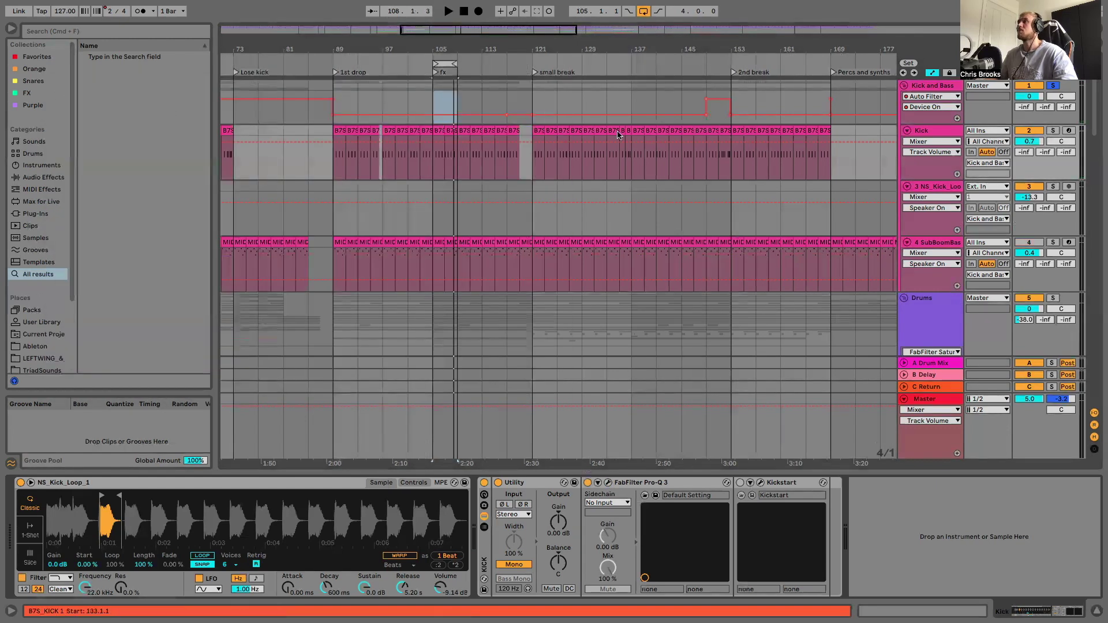
# Step: Audition the NS_Kick_Loop track soloed from bar 201, and turn its solo off when finished
pyautogui.scroll(-3, 619, 131)
pyautogui.moveTo(478, 55); pyautogui.dragTo(494, 48)
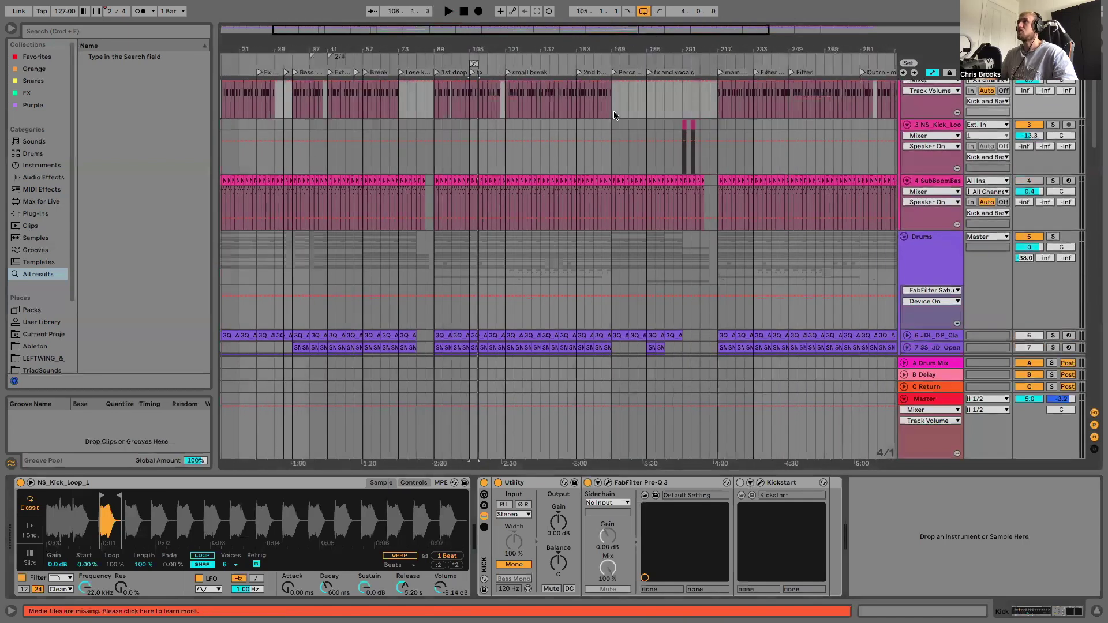
pyautogui.scroll(5, 695, 126)
pyautogui.click(572, 131)
pyautogui.click(1053, 125)
pyautogui.press('space')
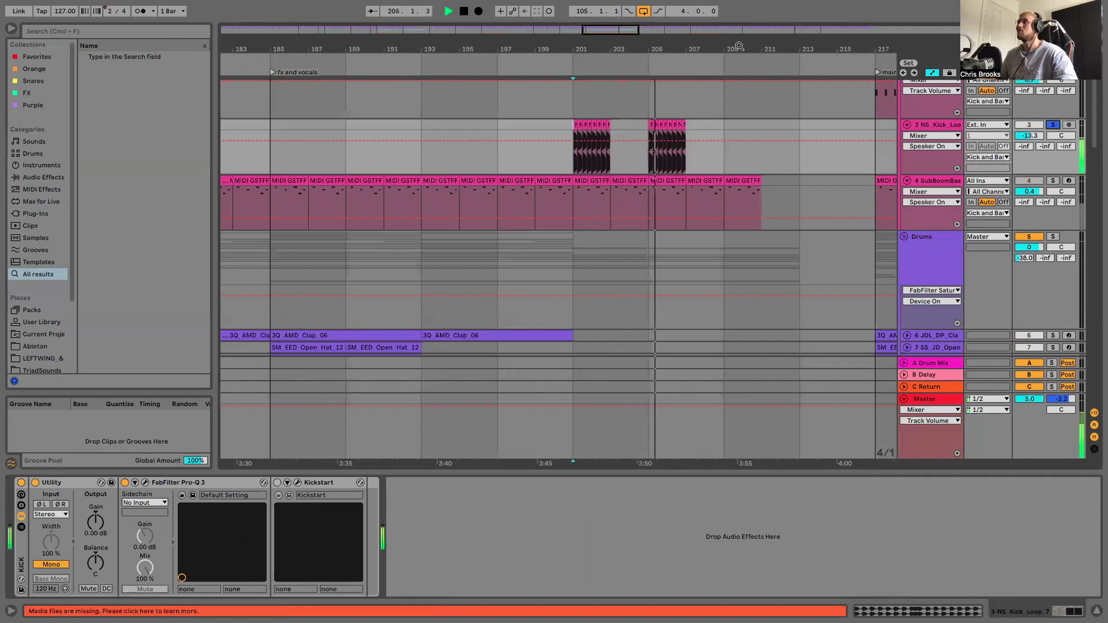
pyautogui.scroll(-5, 781, 69)
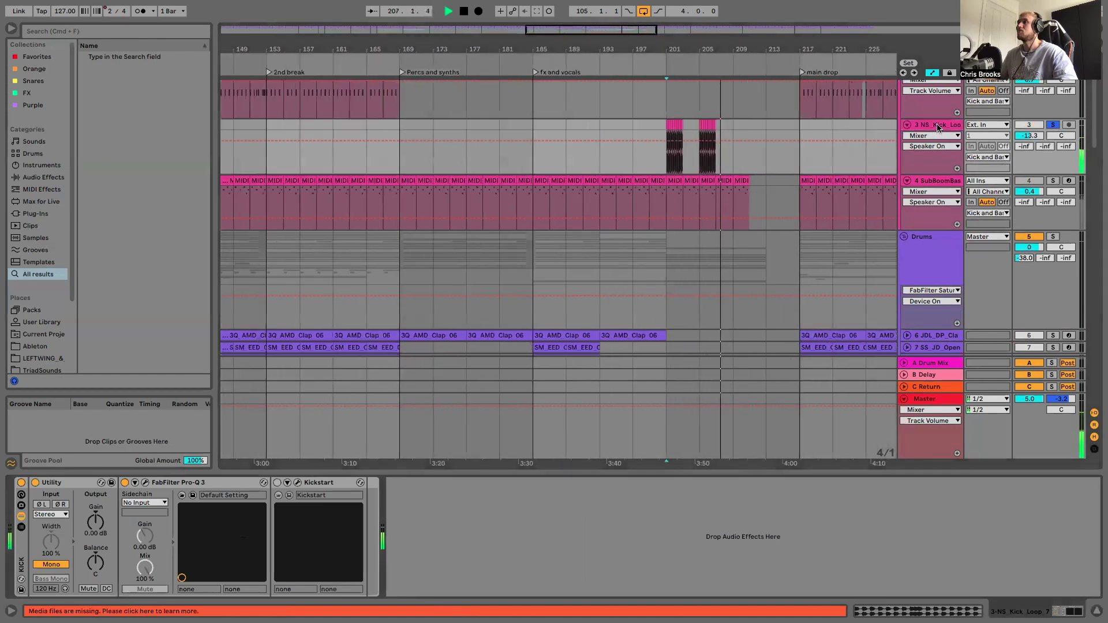
pyautogui.click(1053, 124)
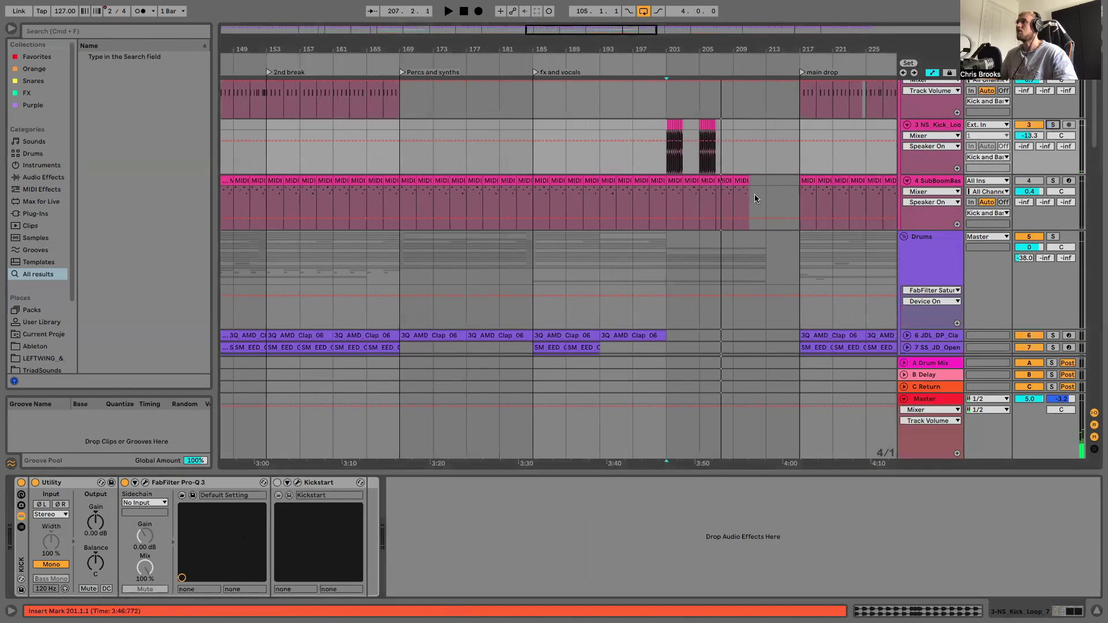
# Step: Solo the SubBoomBass track, show its device chain around bar 105, and open its SubBoomBass2 synth window
pyautogui.scroll(-5, 652, 55)
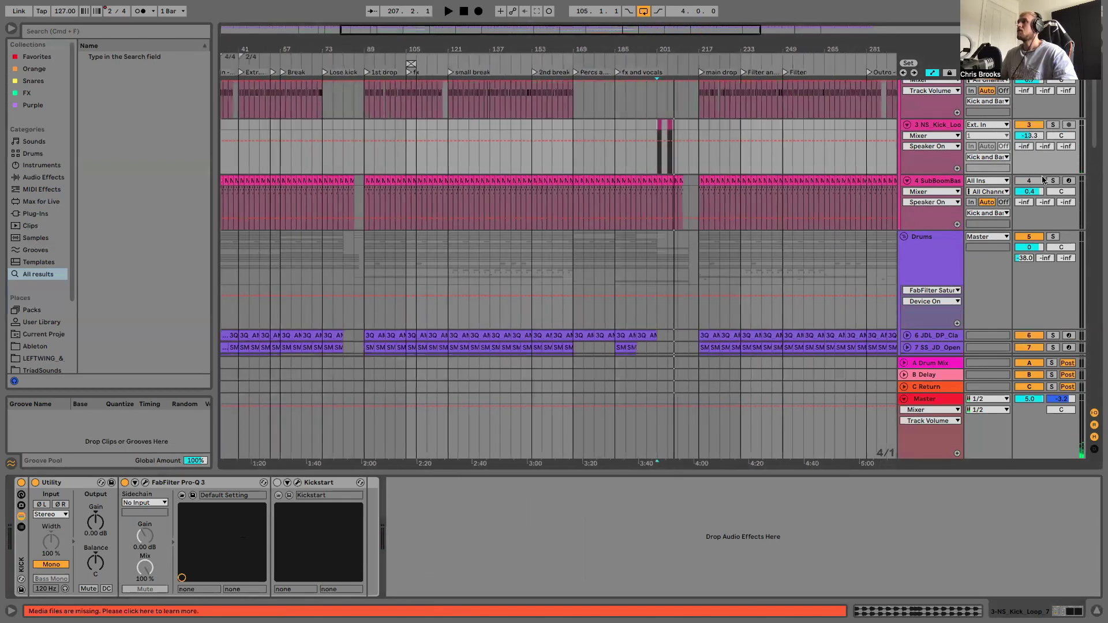
pyautogui.moveTo(414, 39); pyautogui.dragTo(414, 55)
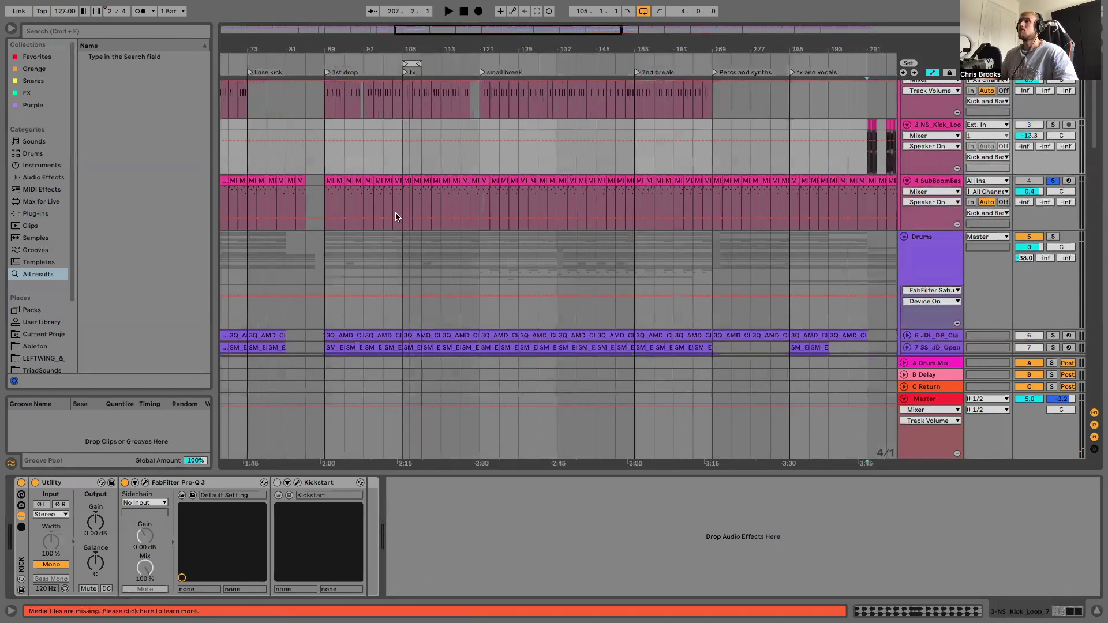
pyautogui.scroll(5, 407, 219)
pyautogui.click(945, 181)
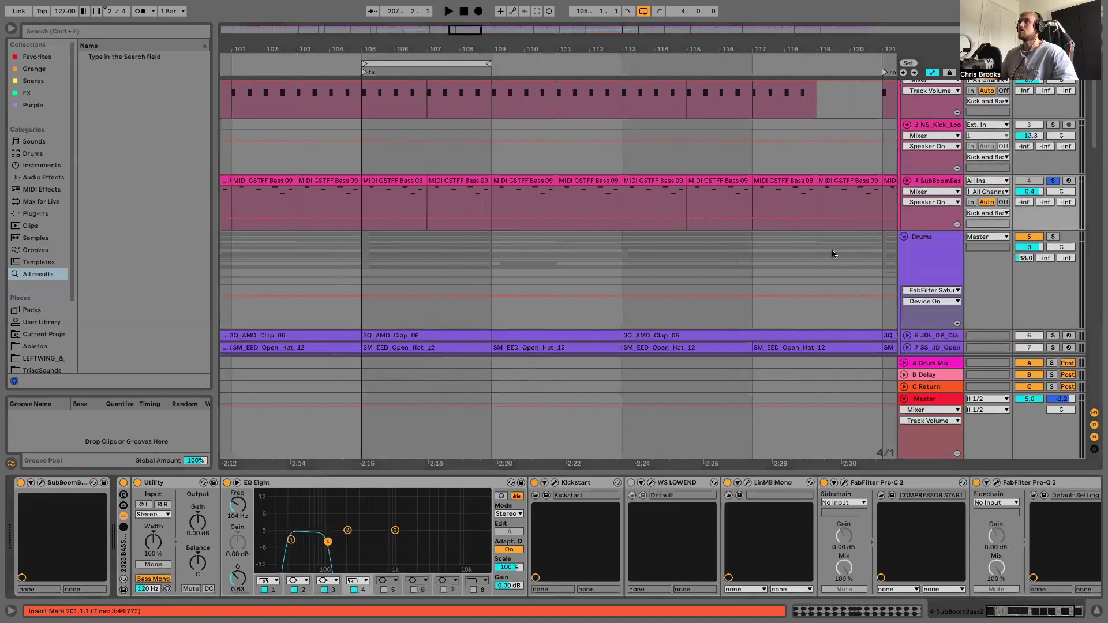
pyautogui.click(41, 483)
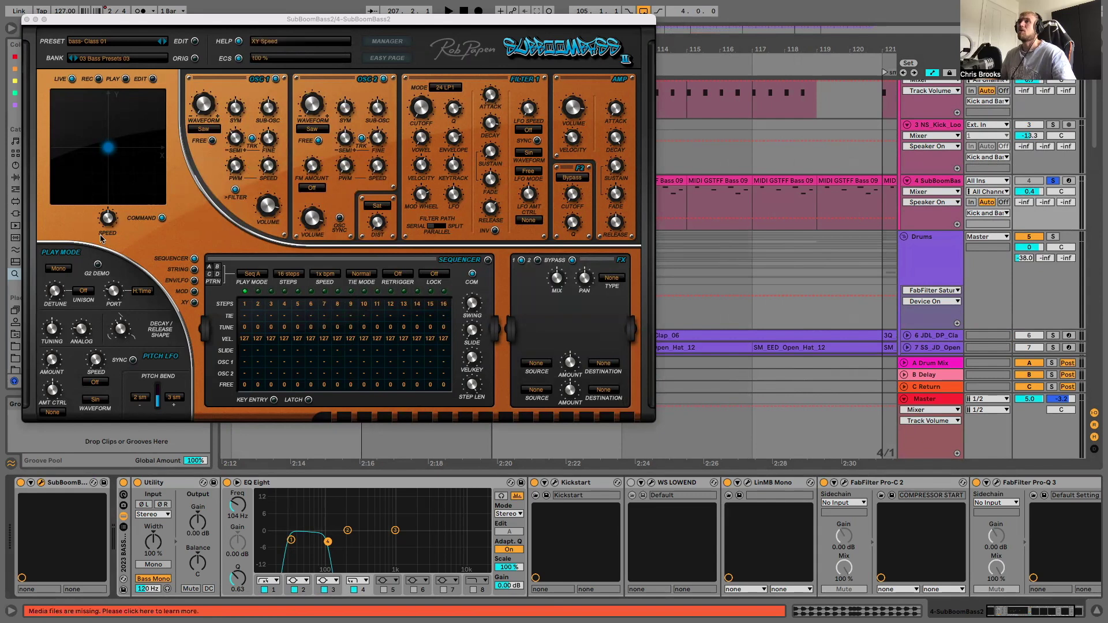
# Step: Check the SubBoomBass2 play mode options, keep Mono, and close the synth window
pyautogui.click(59, 269)
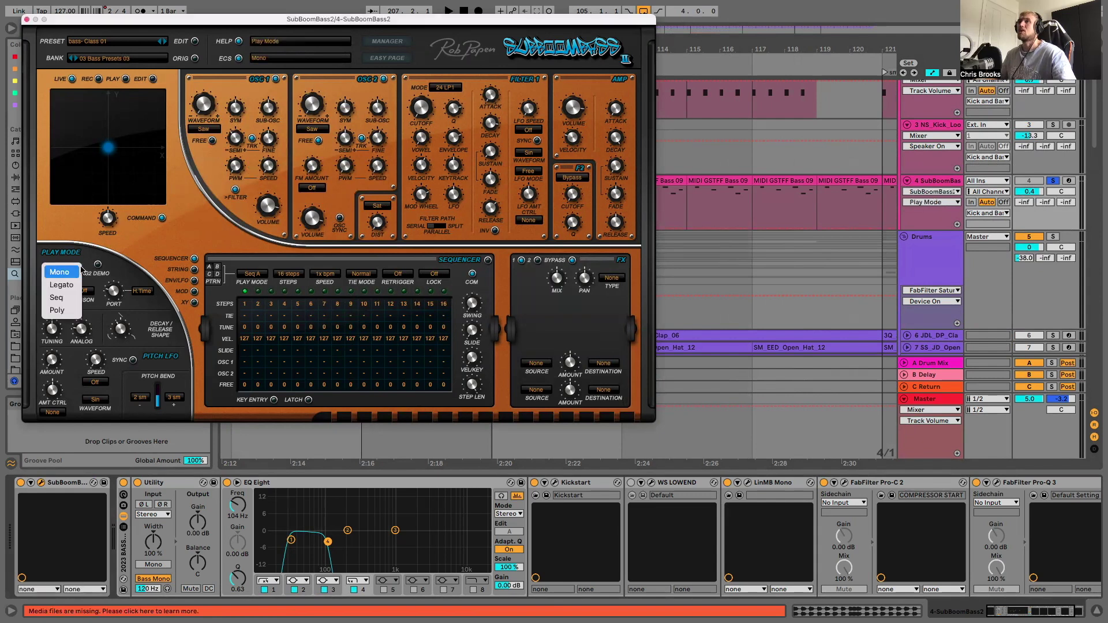
pyautogui.click(89, 250)
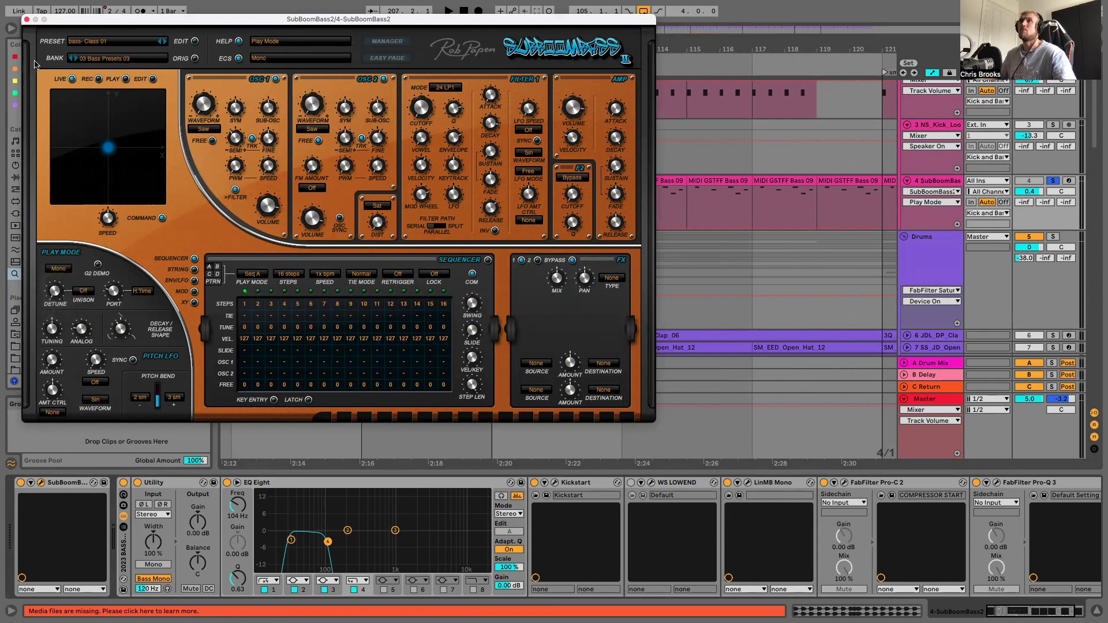
pyautogui.click(27, 20)
# Step: Open the MIDI GSTFF Bass 09 clip at bar 105 in an enlarged note editor, play its notes, and hide the editor when done
pyautogui.doubleClick(410, 184)
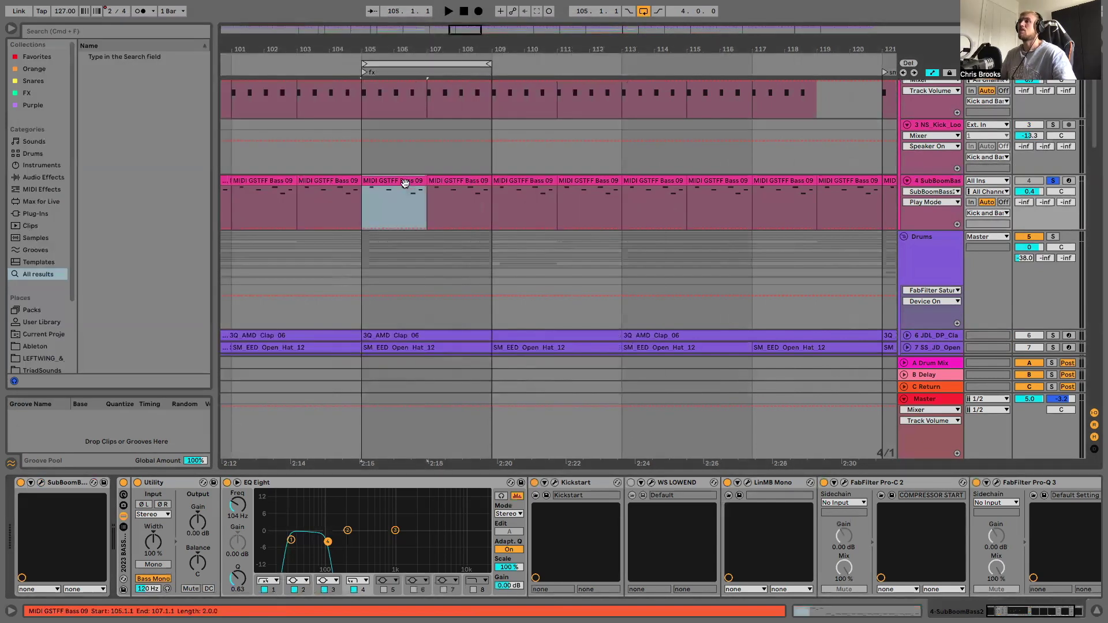
pyautogui.moveTo(639, 462); pyautogui.dragTo(591, 220)
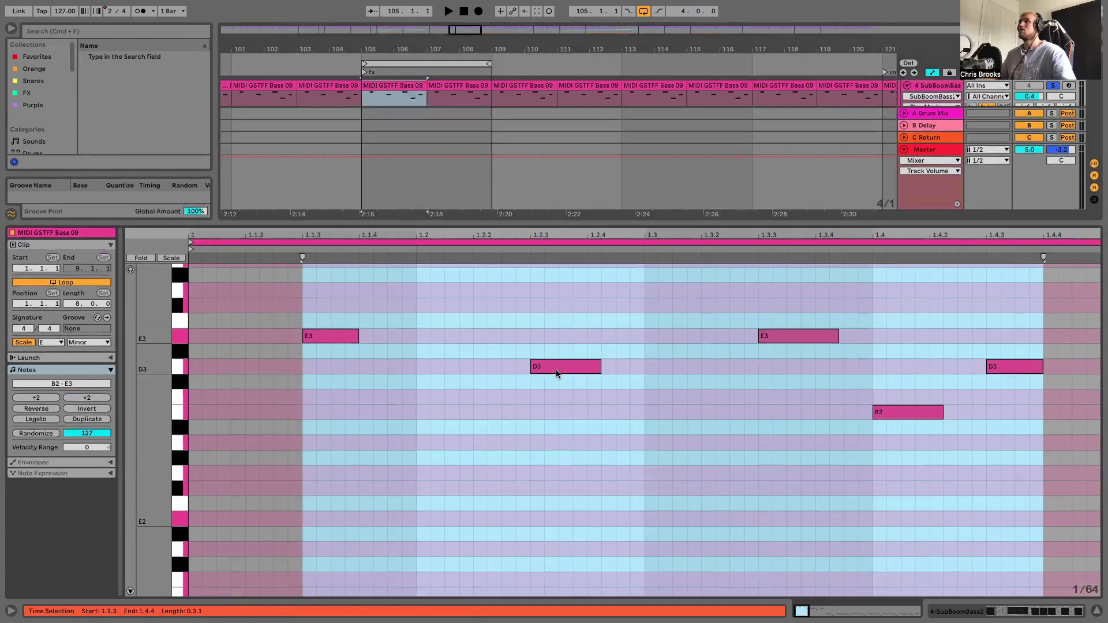
pyautogui.click(700, 367)
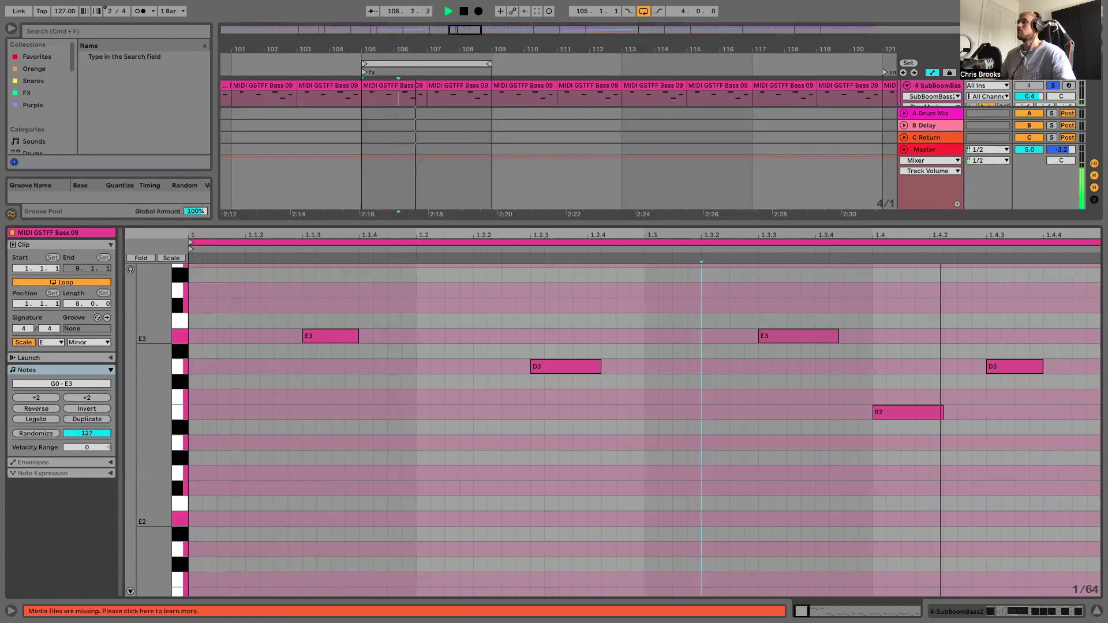
pyautogui.moveTo(1077, 225); pyautogui.dragTo(1076, 595)
# Step: Solo the Kick and Bass group and play the loop from bar 105 with the SubBoomBass track active, stopping when done
pyautogui.scroll(5, 729, 314)
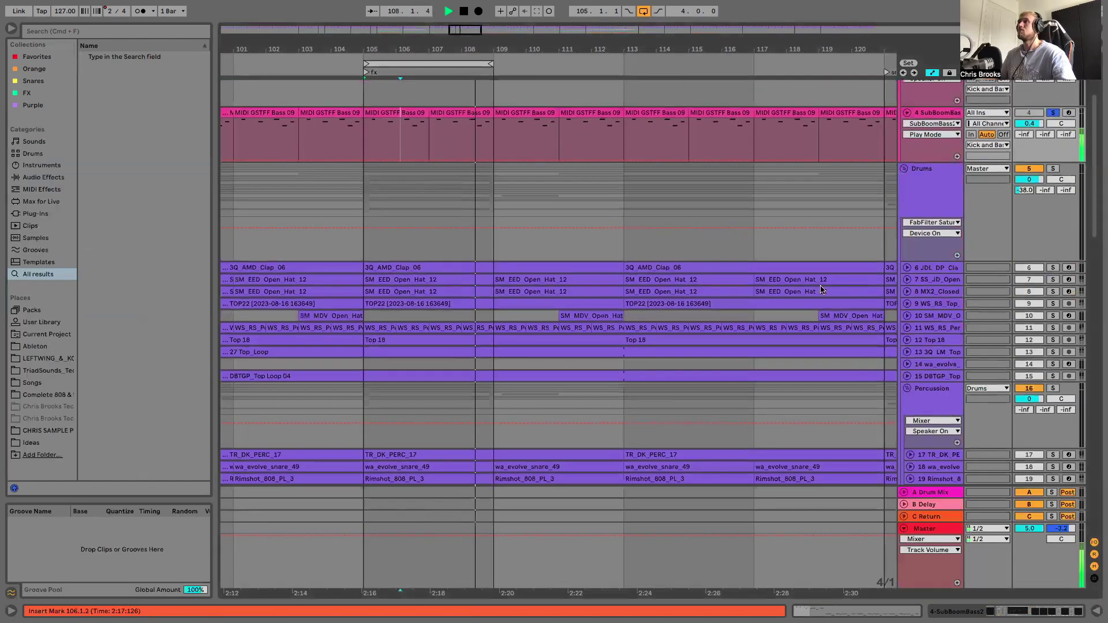
pyautogui.scroll(3, 938, 198)
pyautogui.press('space')
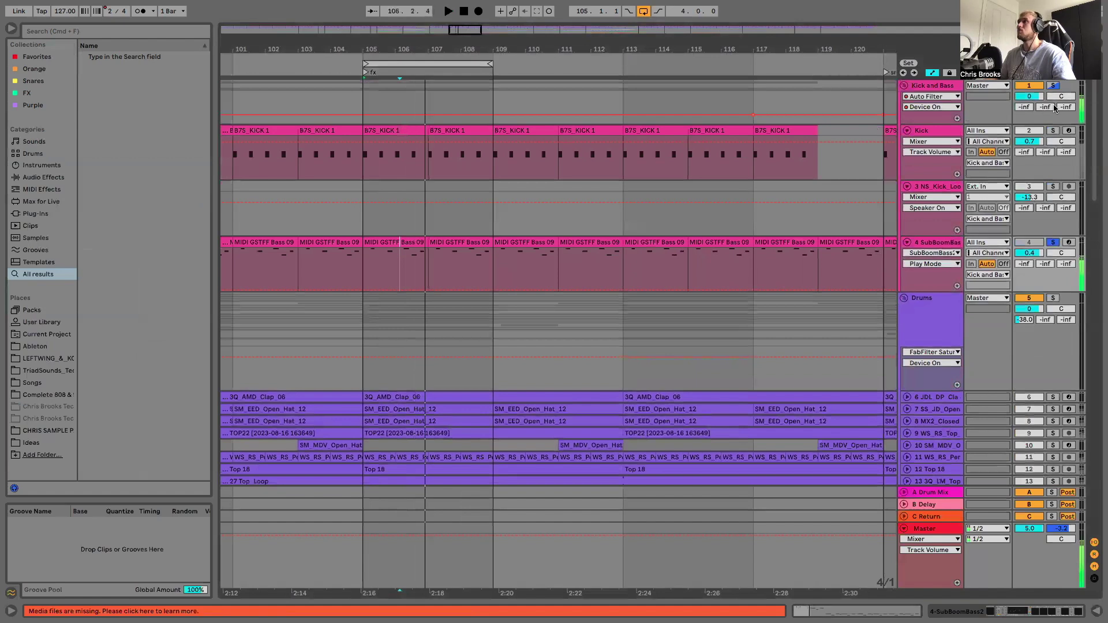
pyautogui.click(1052, 87)
pyautogui.press('space')
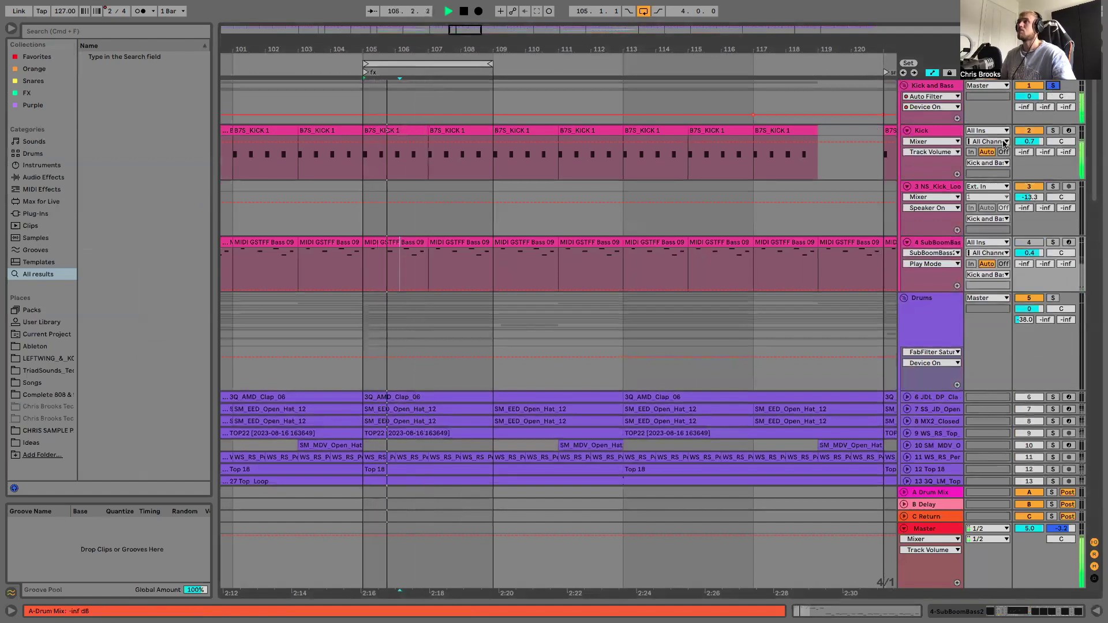
pyautogui.click(1027, 242)
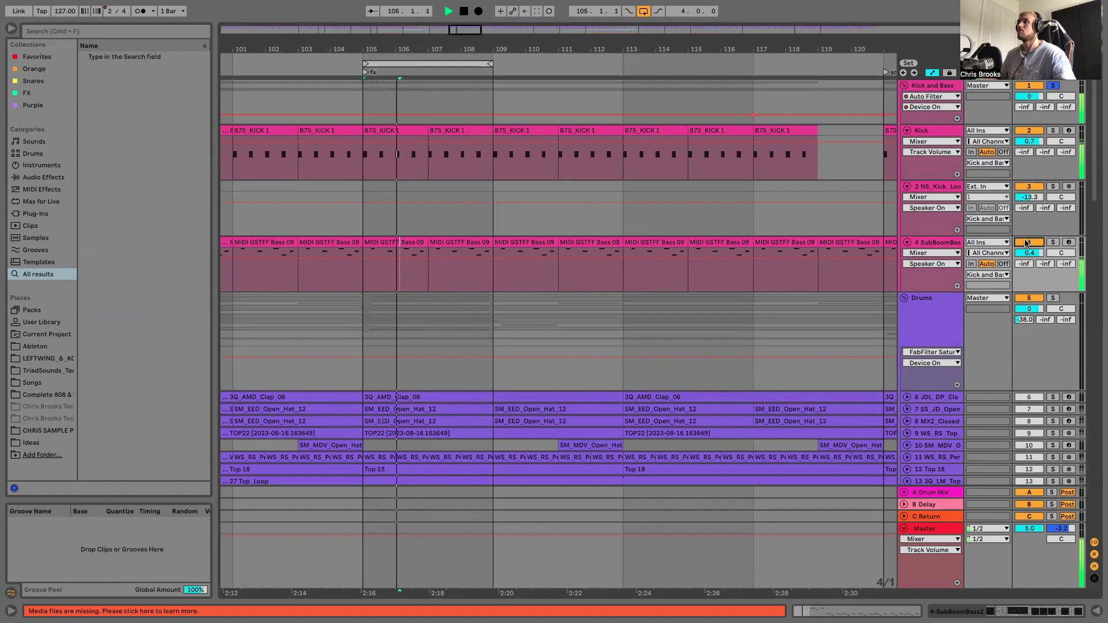
pyautogui.press('space')
# Step: Unfold tracks 6 to 15 in the Drums group to show their clips and mixer controls
pyautogui.scroll(-3, 548, 205)
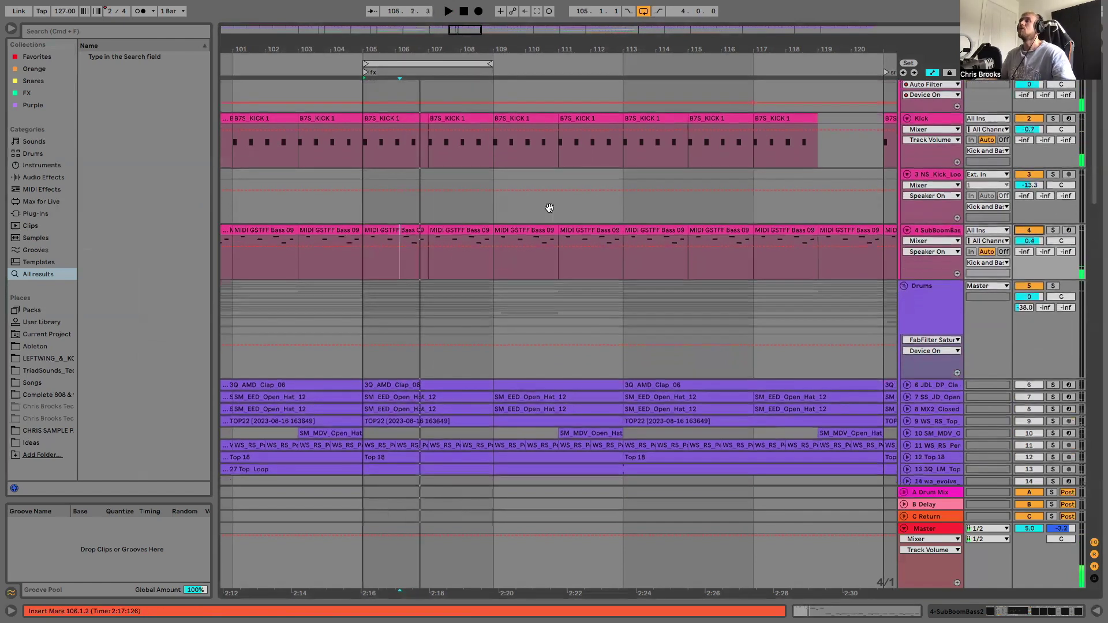
pyautogui.scroll(-12, 578, 210)
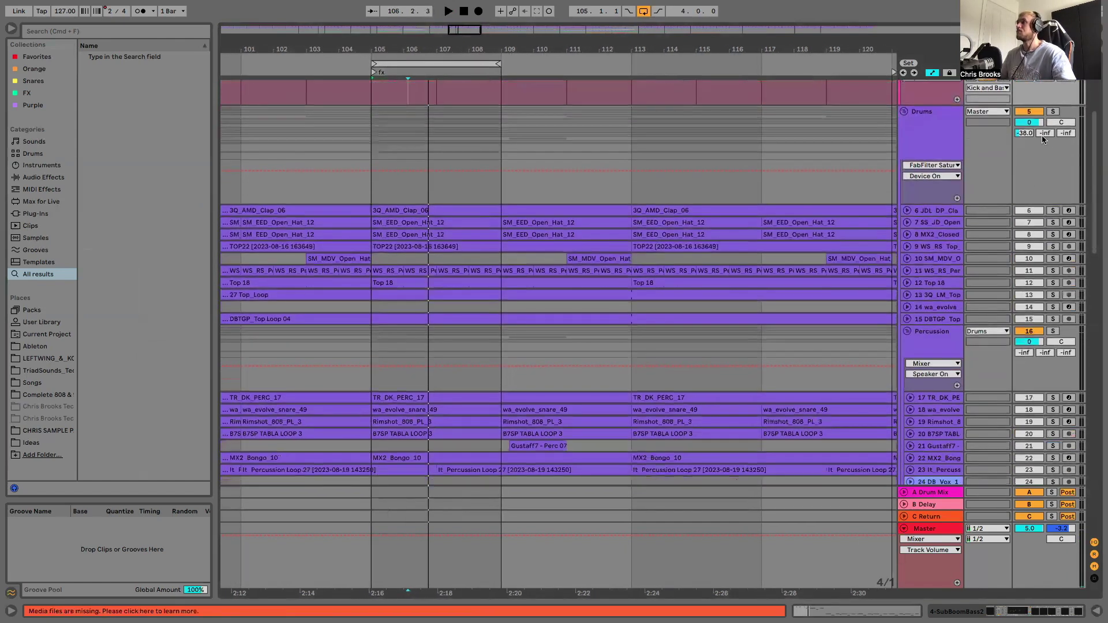
pyautogui.scroll(-3, 914, 349)
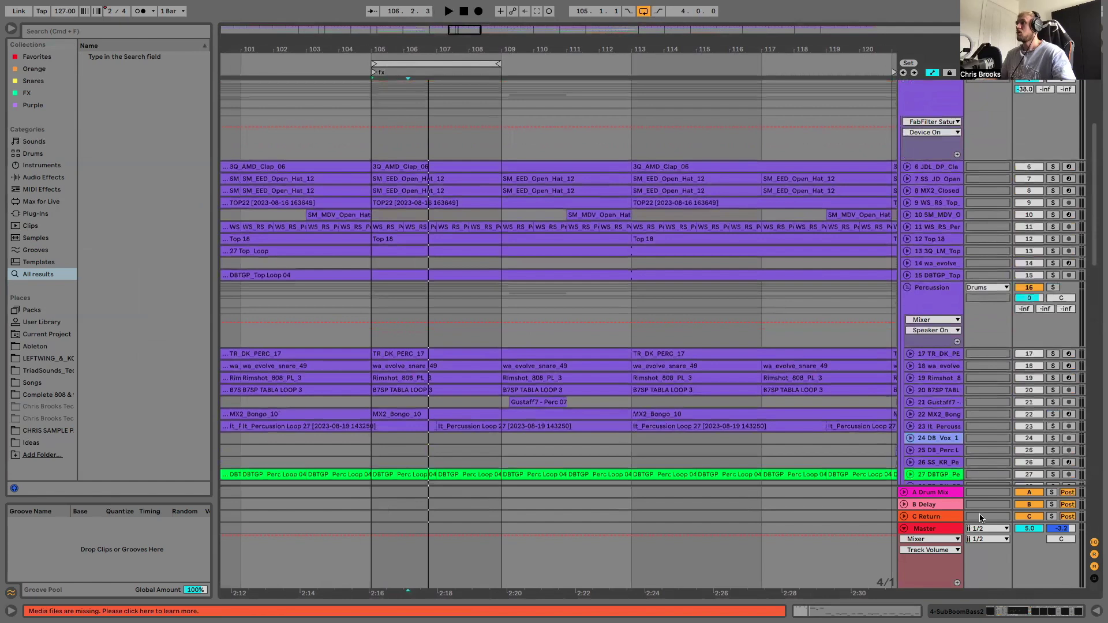
pyautogui.scroll(-2, 906, 183)
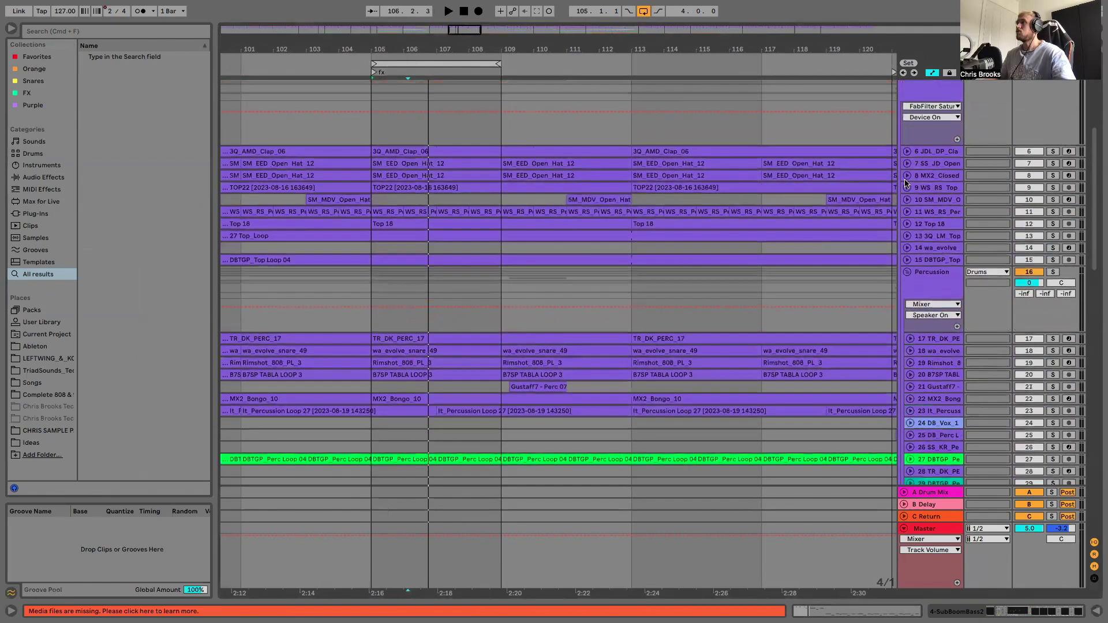
pyautogui.scroll(-1, 903, 202)
pyautogui.click(907, 256)
pyautogui.click(907, 243)
pyautogui.click(907, 232)
pyautogui.click(907, 219)
pyautogui.click(906, 207)
pyautogui.click(907, 195)
pyautogui.click(906, 183)
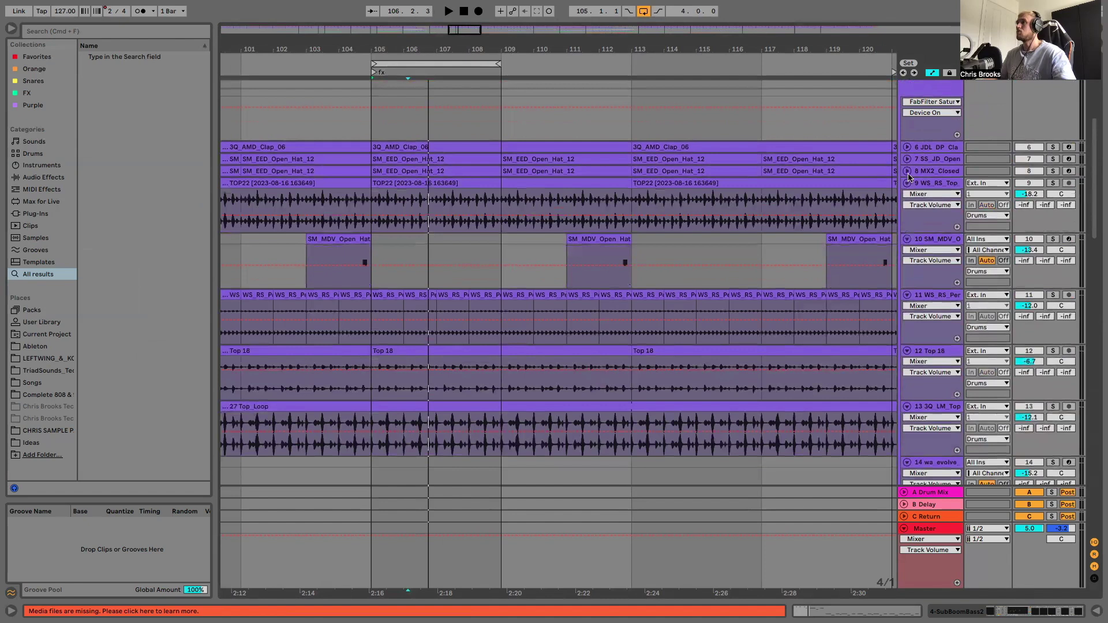
pyautogui.click(907, 170)
pyautogui.click(906, 159)
pyautogui.click(906, 147)
# Step: Move the loop to bars 125 to 129, just after the small break marker
pyautogui.moveTo(533, 87); pyautogui.dragTo(532, 60)
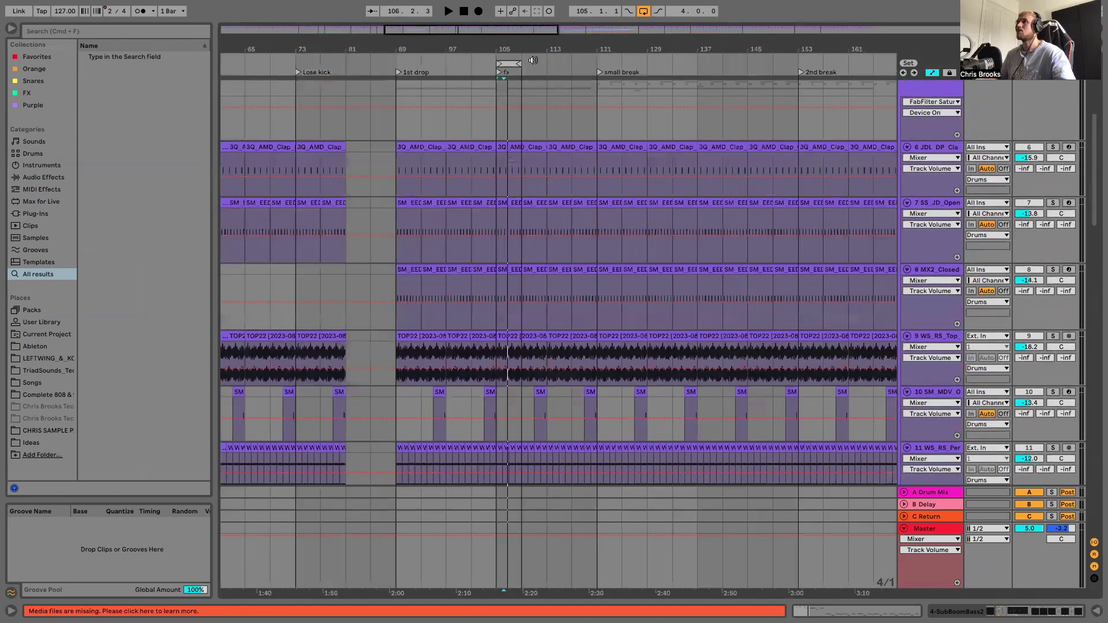
pyautogui.moveTo(664, 64); pyautogui.dragTo(631, 63)
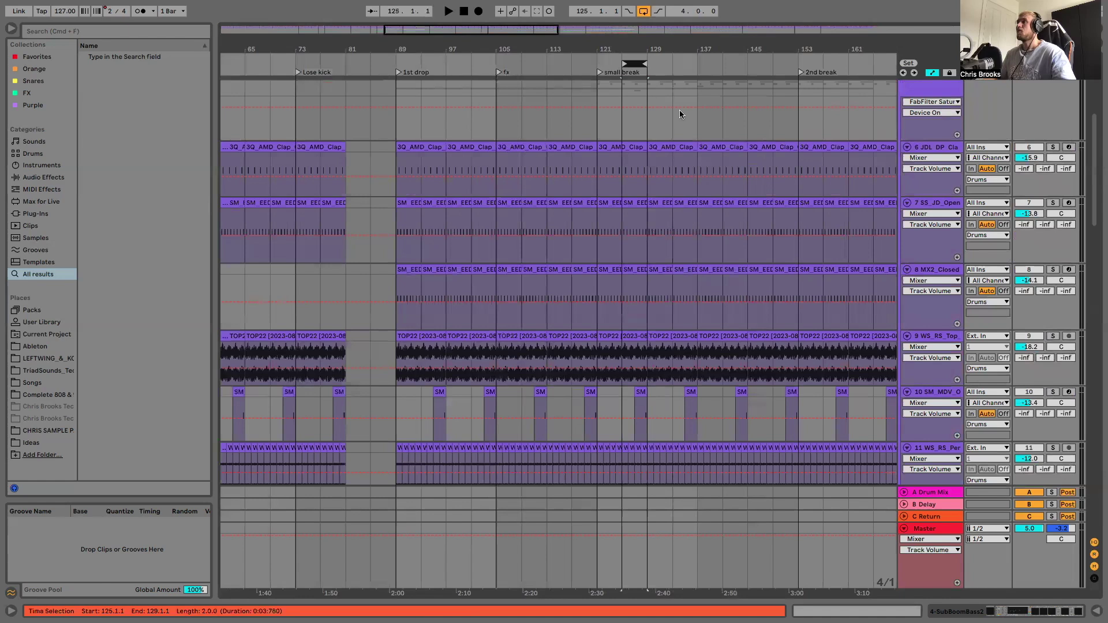
pyautogui.hscroll(3, 743, 175)
# Step: Unfold tracks 17 to 27 in the Percussion group
pyautogui.scroll(-3, 854, 242)
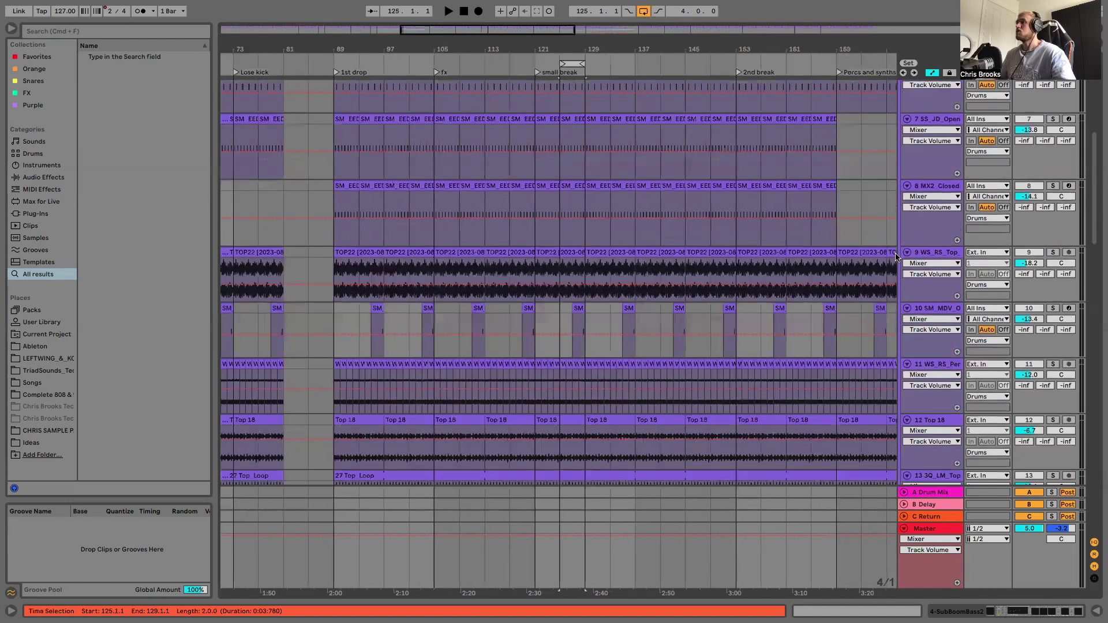
pyautogui.scroll(-10, 1039, 313)
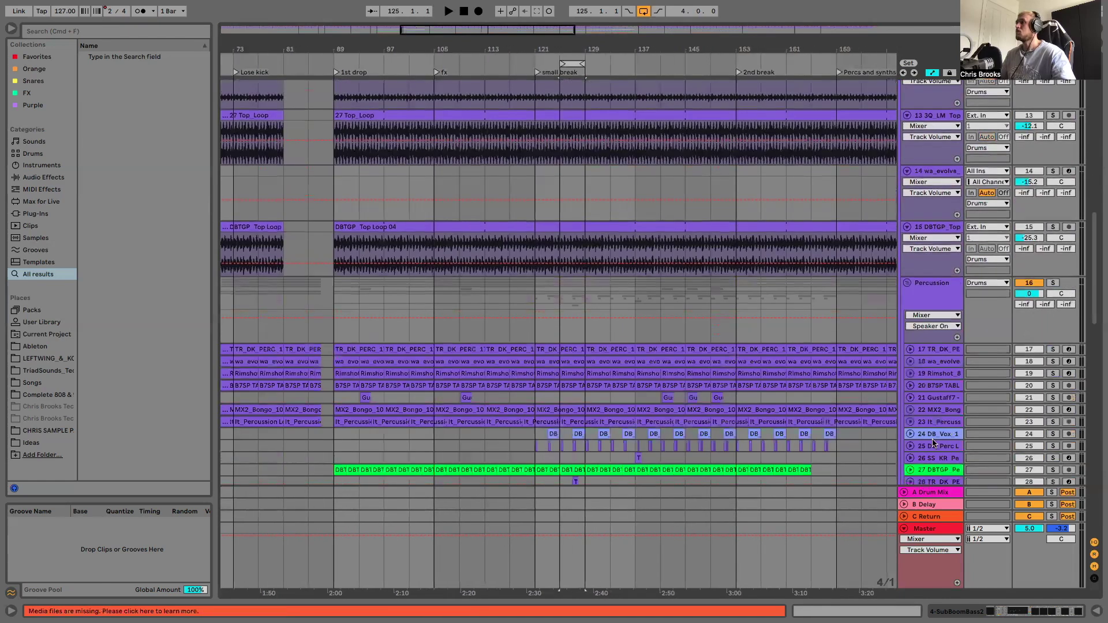
pyautogui.scroll(-1, 935, 442)
pyautogui.click(910, 429)
pyautogui.click(911, 416)
pyautogui.click(910, 404)
pyautogui.click(910, 392)
pyautogui.click(911, 380)
pyautogui.click(910, 369)
pyautogui.click(910, 356)
pyautogui.click(910, 344)
pyautogui.click(910, 332)
pyautogui.click(910, 321)
pyautogui.click(910, 308)
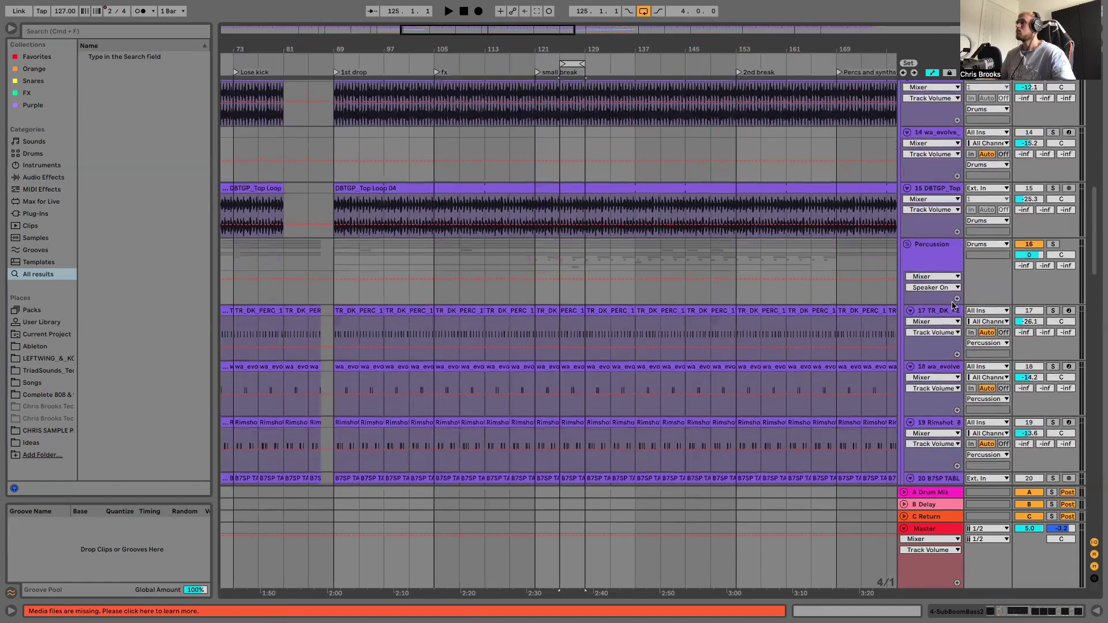
# Step: Solo the Drums group and mute its tracks 6 to 10
pyautogui.scroll(10, 953, 305)
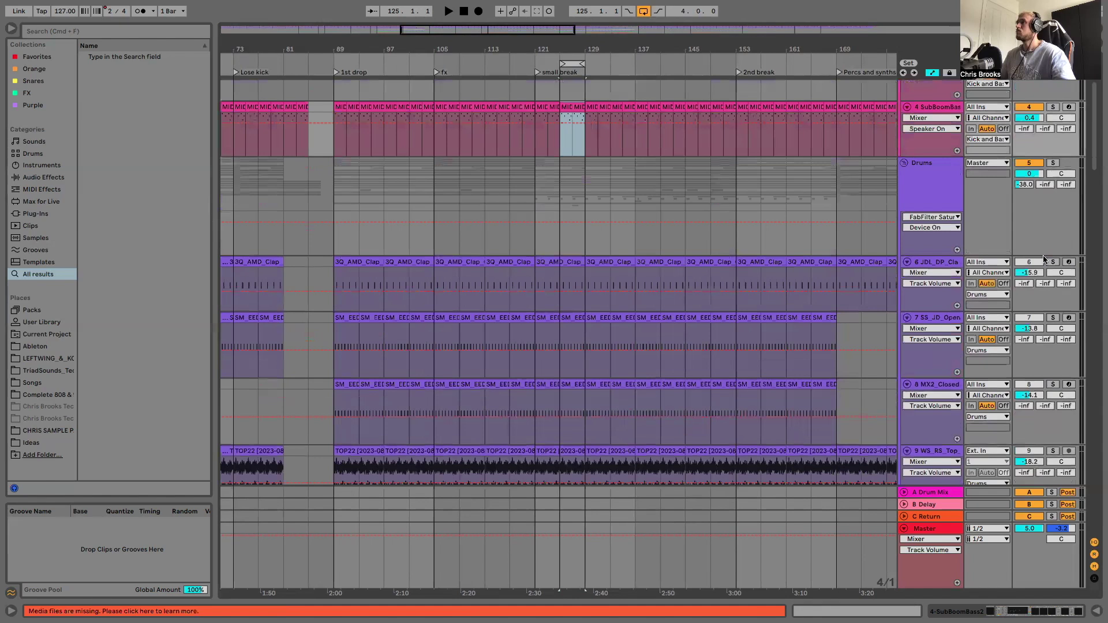
pyautogui.click(1053, 163)
pyautogui.scroll(-1, 1018, 269)
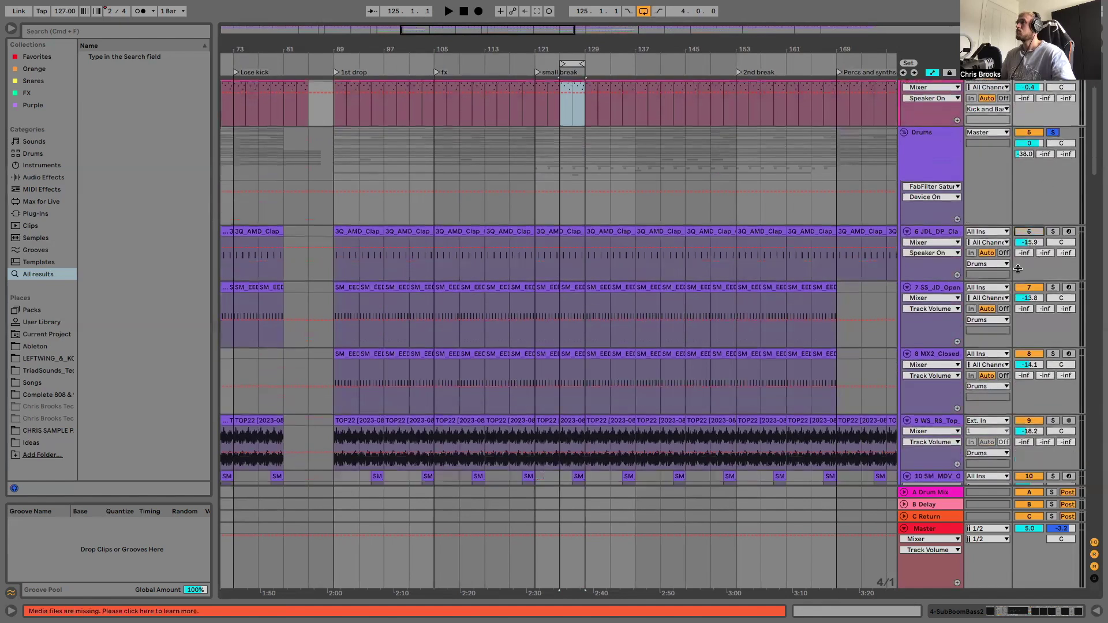
pyautogui.scroll(-2, 1027, 300)
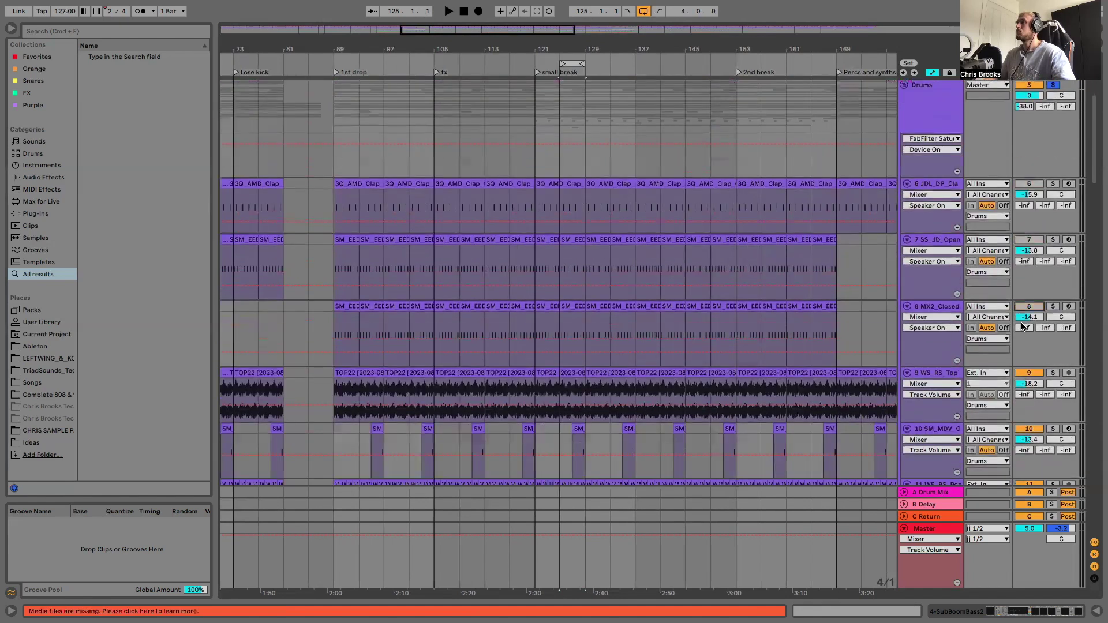
pyautogui.scroll(-12, 1022, 326)
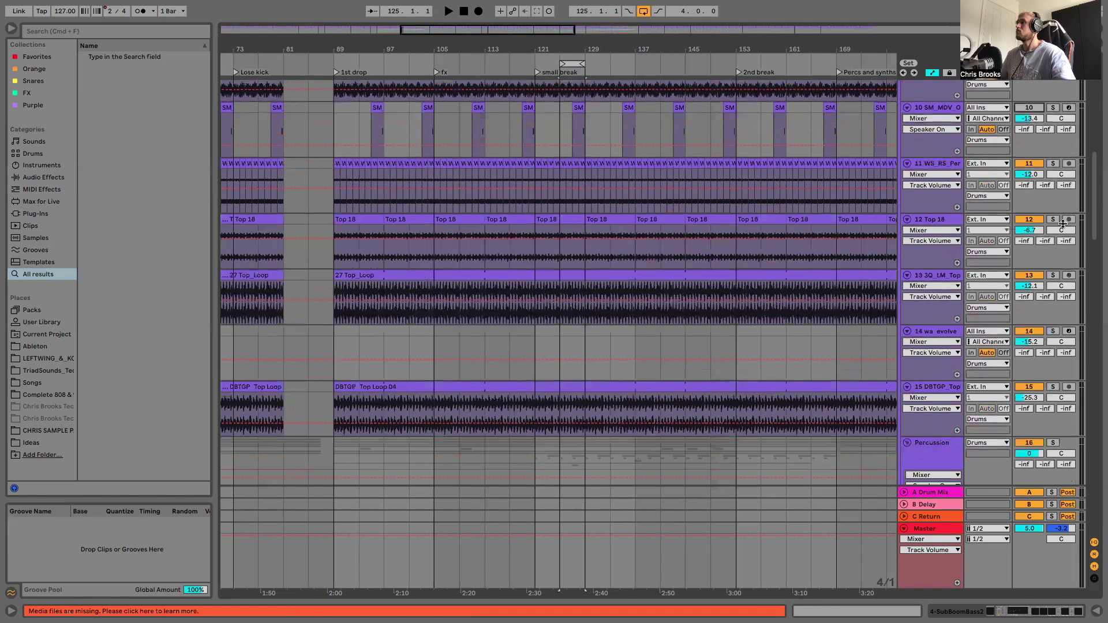
# Step: Mute drum tracks 11 to 15, from the WS_RS_Per loop to the DBTGP_Top loop
pyautogui.scroll(1, 1032, 183)
pyautogui.click(1031, 182)
pyautogui.click(1030, 296)
pyautogui.scroll(-5, 1029, 288)
pyautogui.click(1027, 223)
pyautogui.scroll(-1, 1026, 254)
pyautogui.click(1028, 254)
# Step: Mute tracks 17 to 21 in the Percussion group
pyautogui.scroll(-4, 1019, 260)
pyautogui.scroll(-1, 1024, 262)
pyautogui.click(1026, 254)
pyautogui.scroll(-2, 1027, 260)
pyautogui.click(1027, 272)
pyautogui.scroll(-1, 1027, 275)
pyautogui.scroll(-1, 1028, 283)
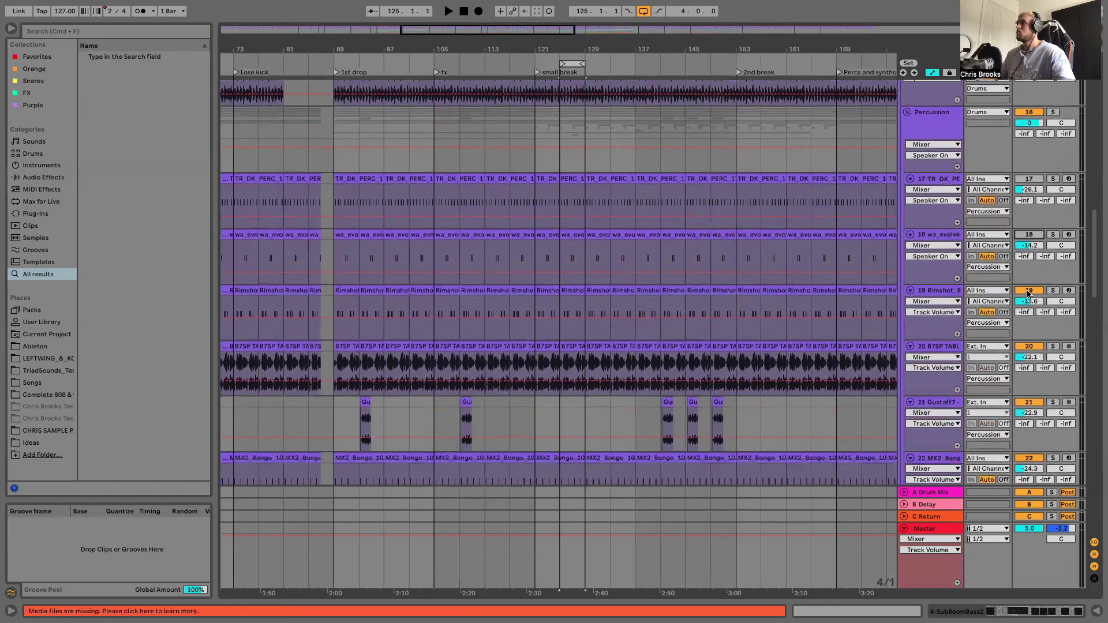
pyautogui.click(1028, 293)
pyautogui.scroll(-2, 1028, 295)
pyautogui.click(1028, 301)
pyautogui.scroll(-1, 1028, 306)
pyautogui.click(1028, 323)
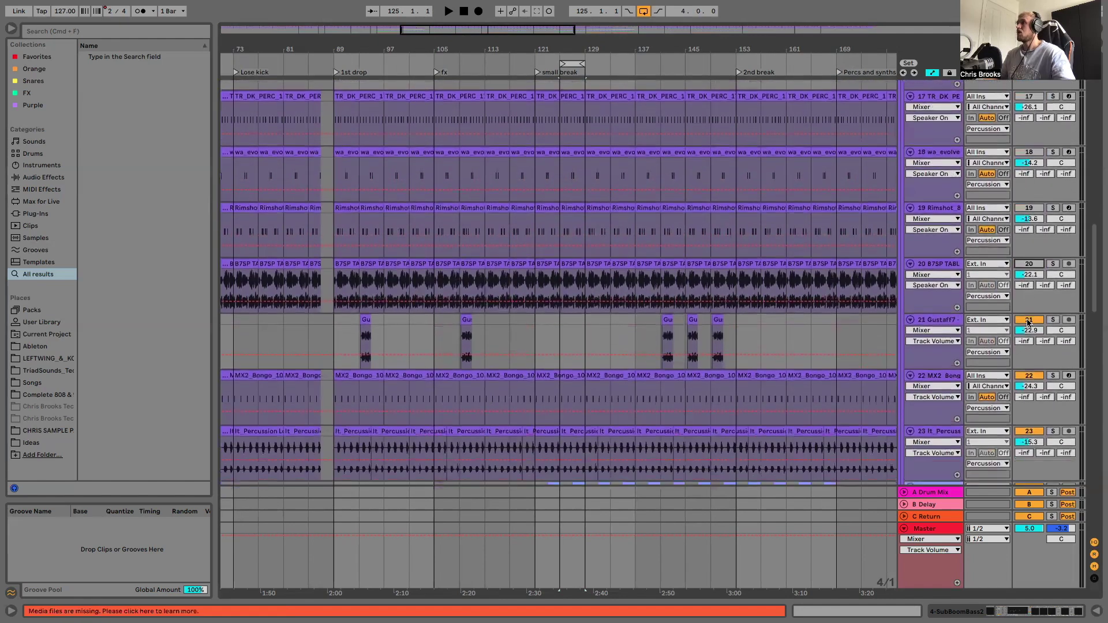
# Step: Mute percussion tracks 22 to 25, from MX2_Bongo to the DB_Perc loop
pyautogui.scroll(-2, 1028, 326)
pyautogui.click(1027, 334)
pyautogui.scroll(-1, 1026, 343)
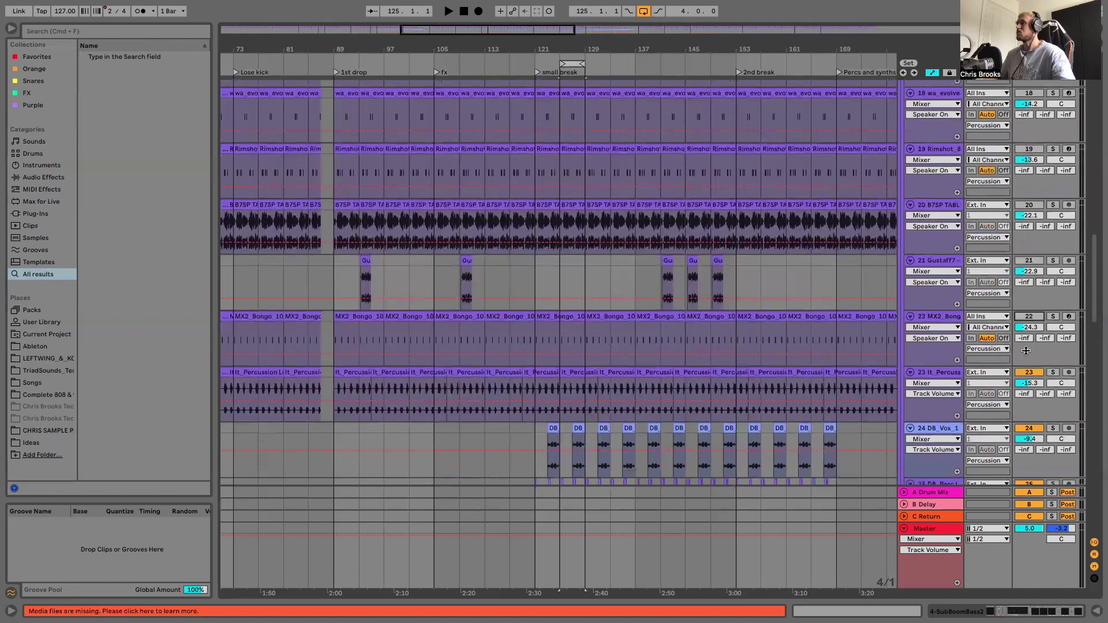
pyautogui.click(1028, 372)
pyautogui.scroll(-1, 1026, 369)
pyautogui.scroll(-2, 1027, 369)
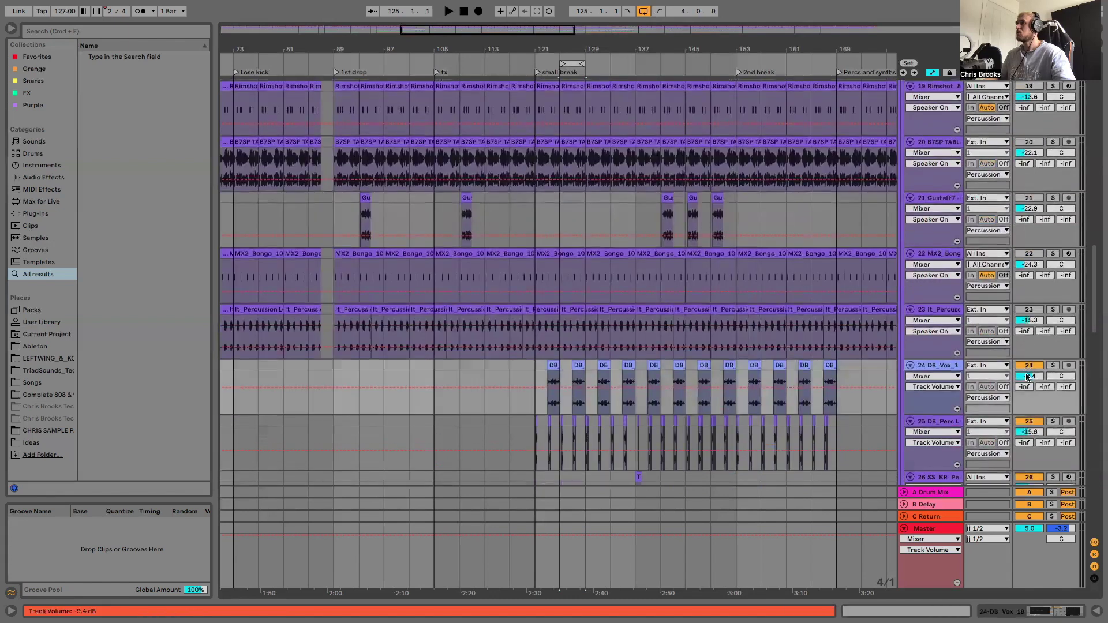
pyautogui.click(1028, 366)
pyautogui.scroll(-2, 1028, 369)
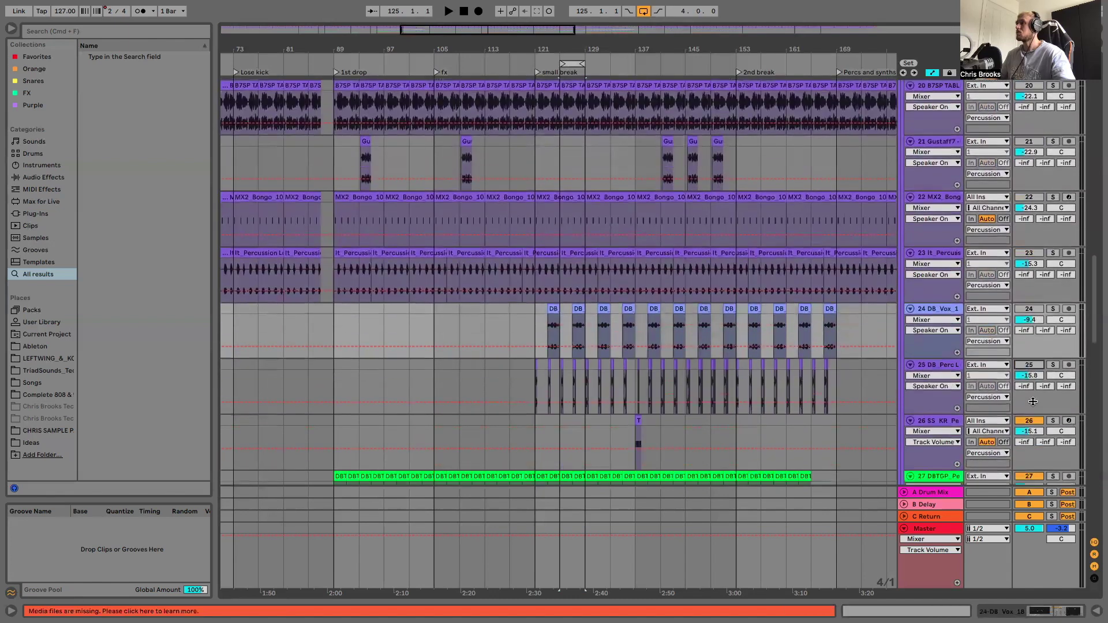
# Step: Play the soloed Drums group from bar 125 with only the JDL_DP_Clap track unmuted
pyautogui.scroll(2, 799, 311)
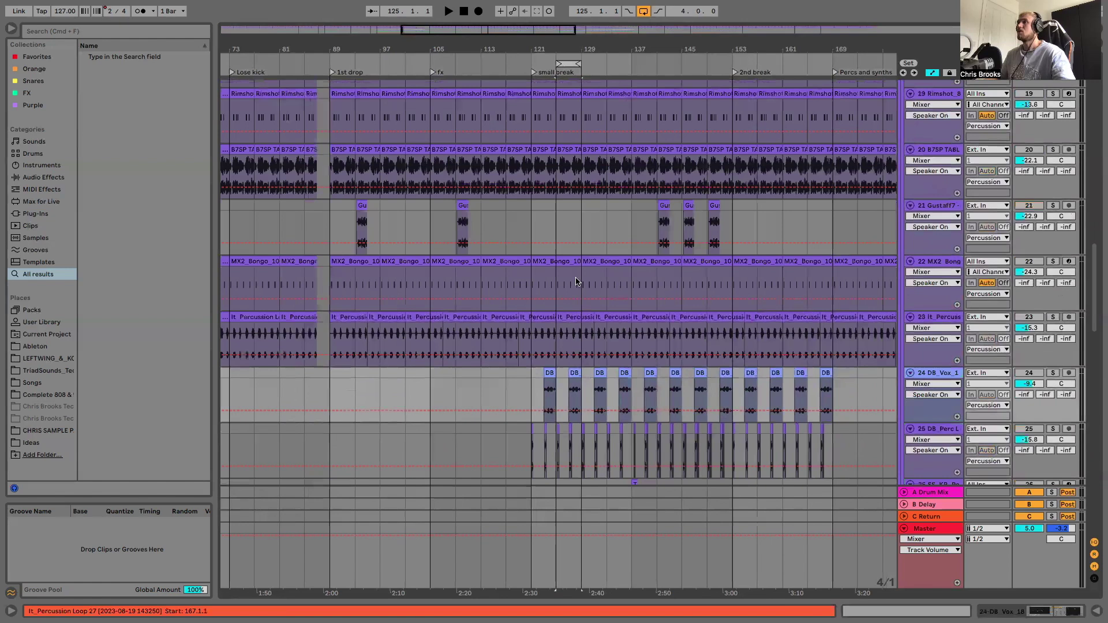
pyautogui.scroll(15, 576, 281)
pyautogui.scroll(1, 553, 255)
pyautogui.click(552, 255)
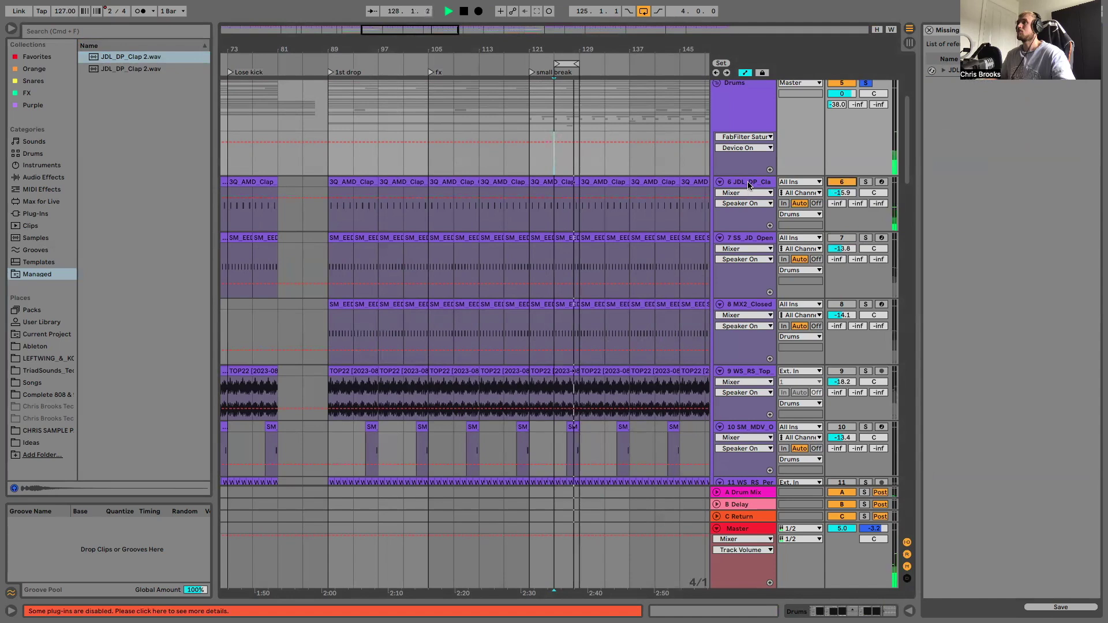
# Step: Bring in the SS_JD_Open, MX2_Closed, WS_RS_Top and SM_MDV_O drum tracks one by one by unmuting them during playback
pyautogui.scroll(-2, 836, 238)
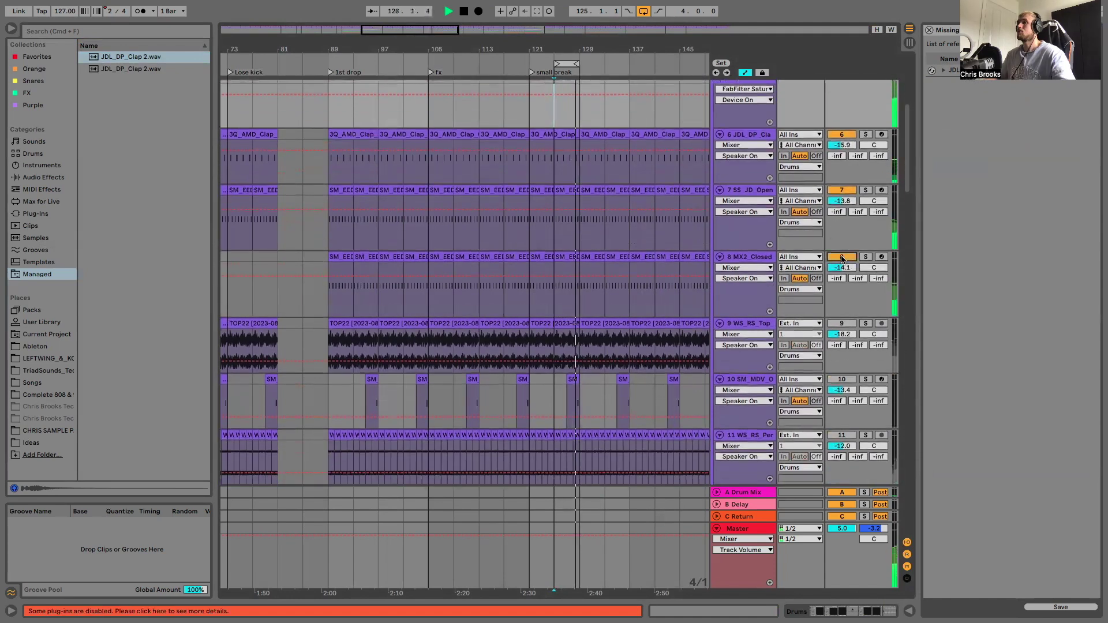
pyautogui.scroll(-2, 842, 259)
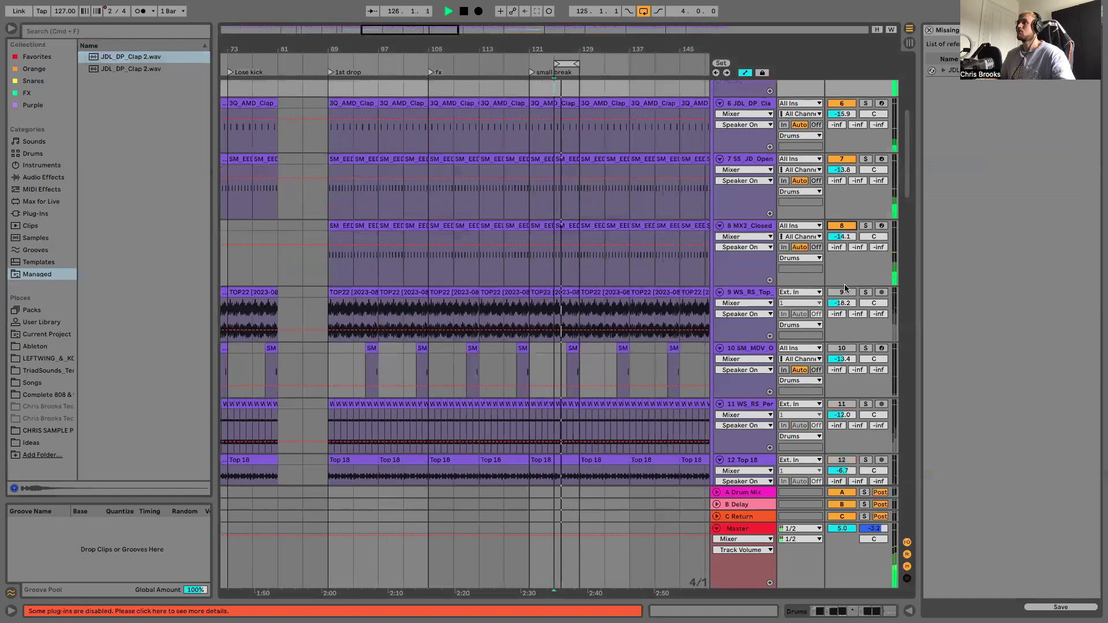
pyautogui.click(842, 279)
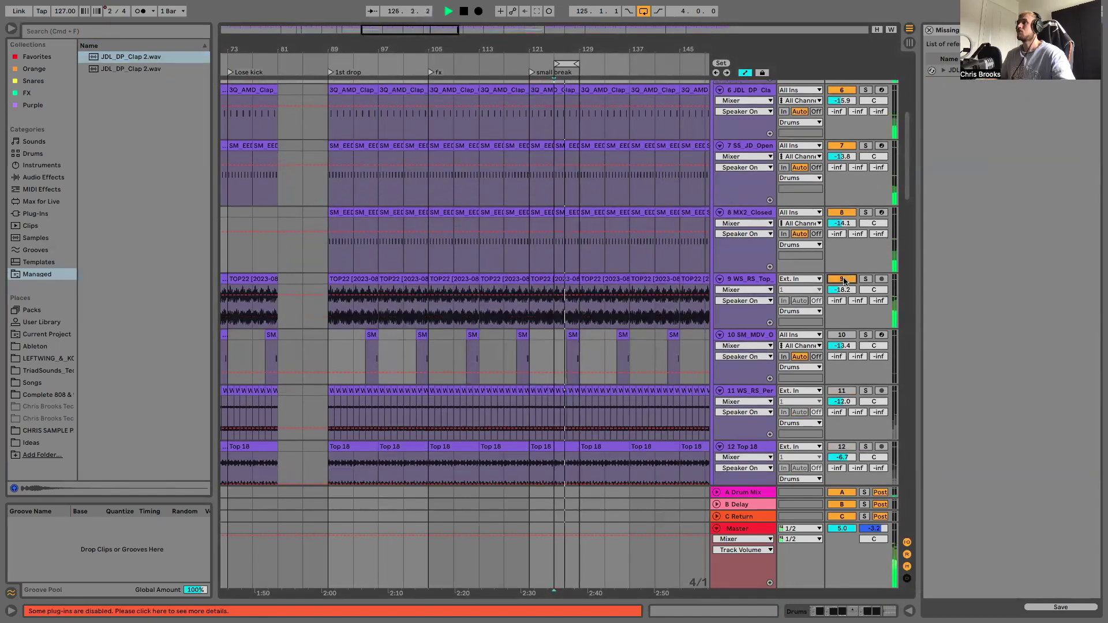
pyautogui.scroll(-2, 844, 281)
pyautogui.click(842, 286)
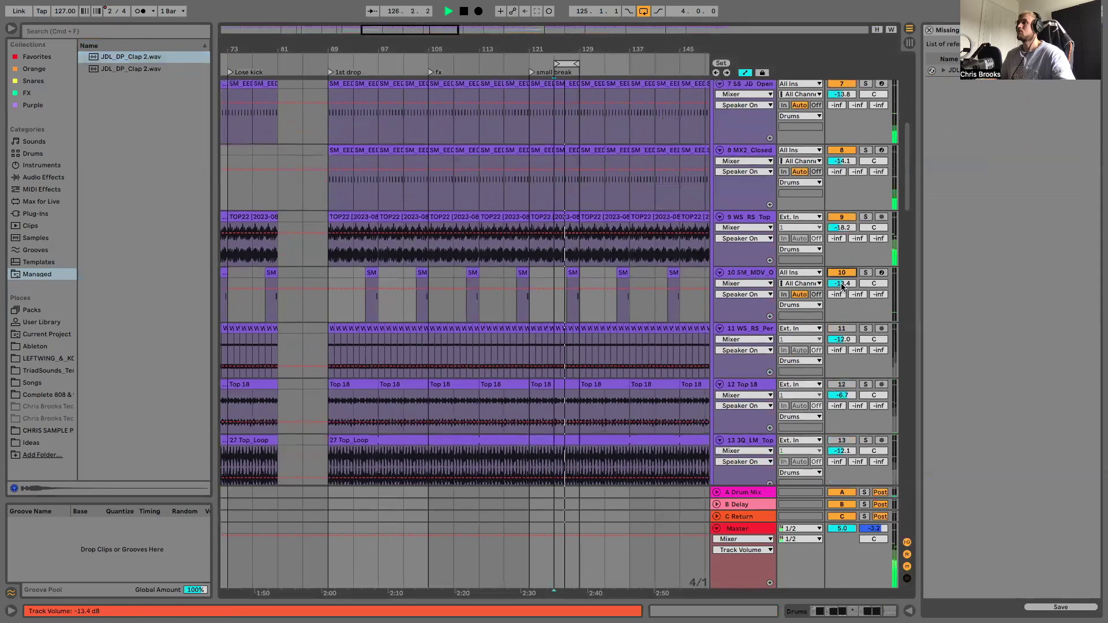
pyautogui.scroll(-1, 842, 286)
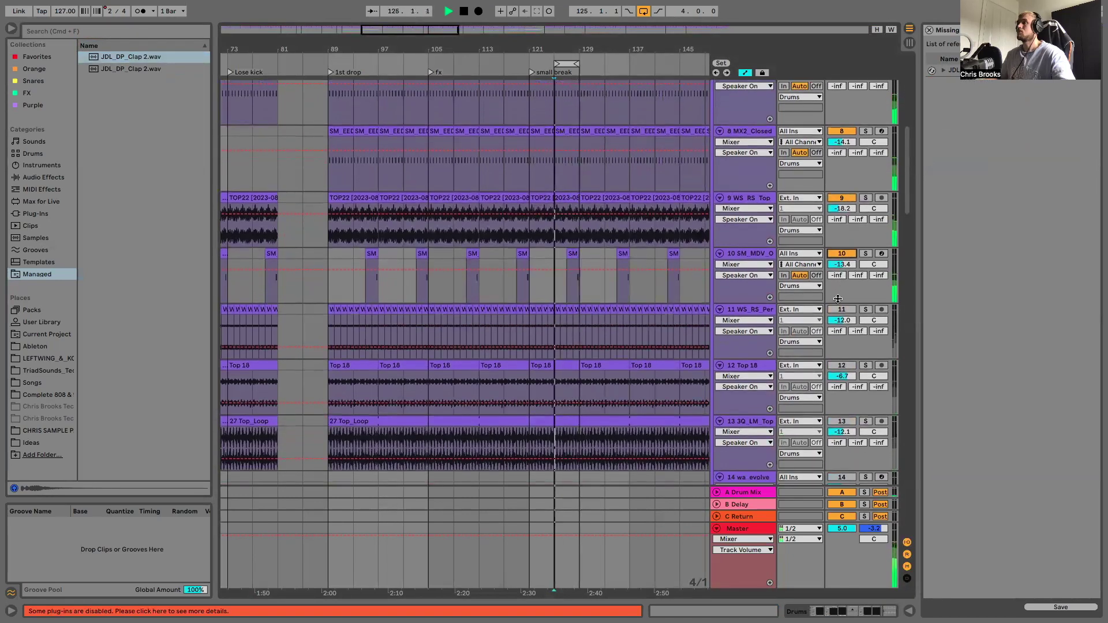
# Step: Unmute the WS_RS_Perc and Top 18 drum tracks one after the other while the loop from bar 125 plays
pyautogui.scroll(-1, 838, 299)
pyautogui.click(840, 300)
pyautogui.scroll(-1, 839, 298)
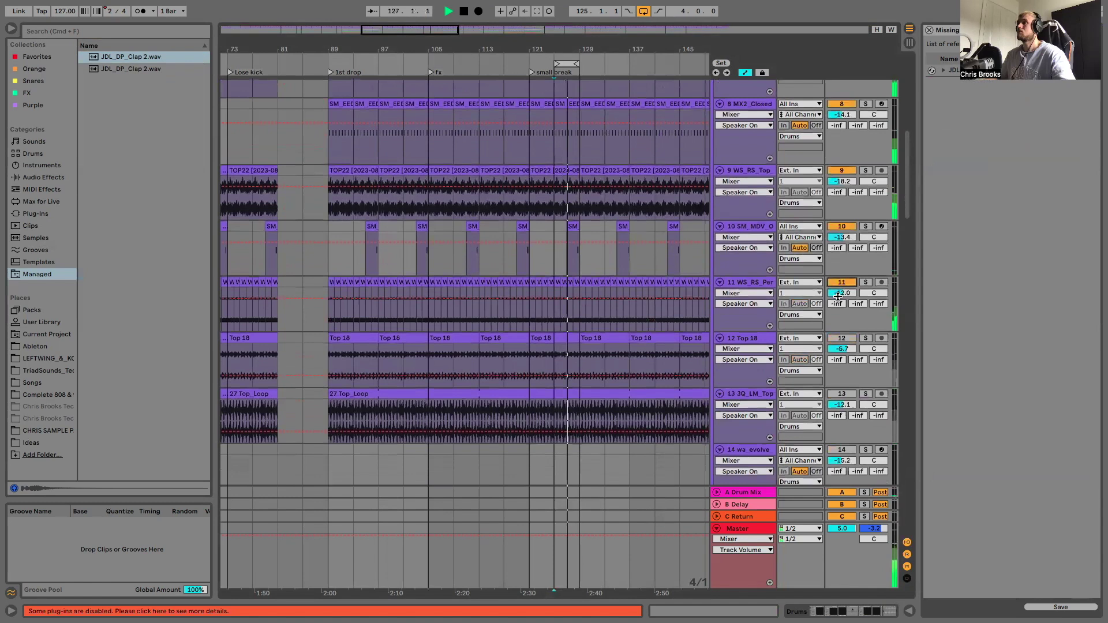
pyautogui.scroll(-3, 838, 297)
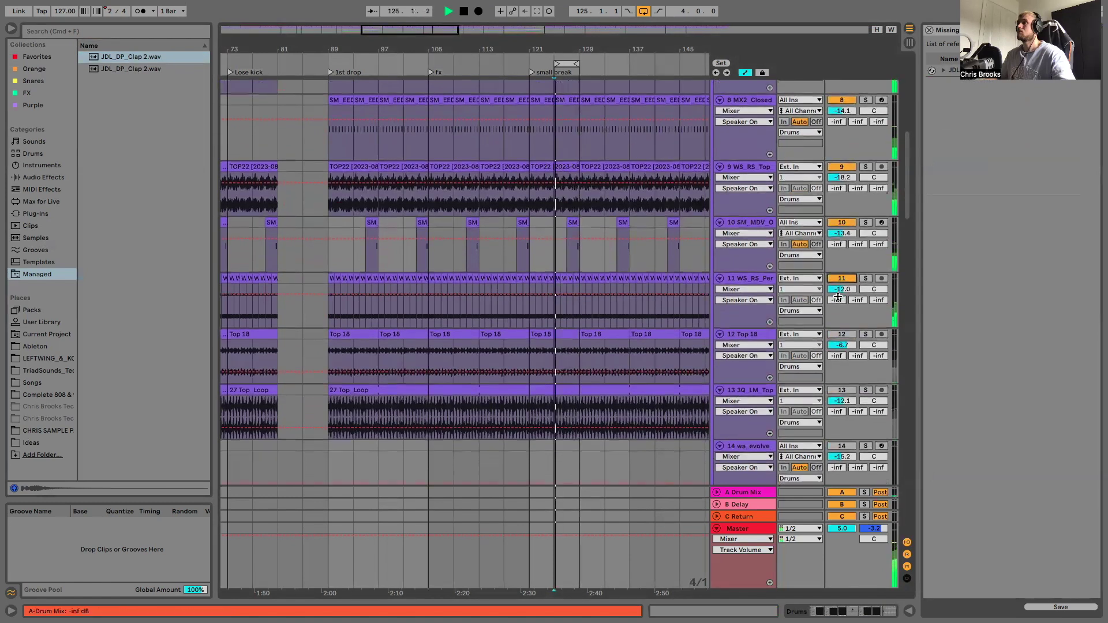
pyautogui.scroll(-1, 840, 299)
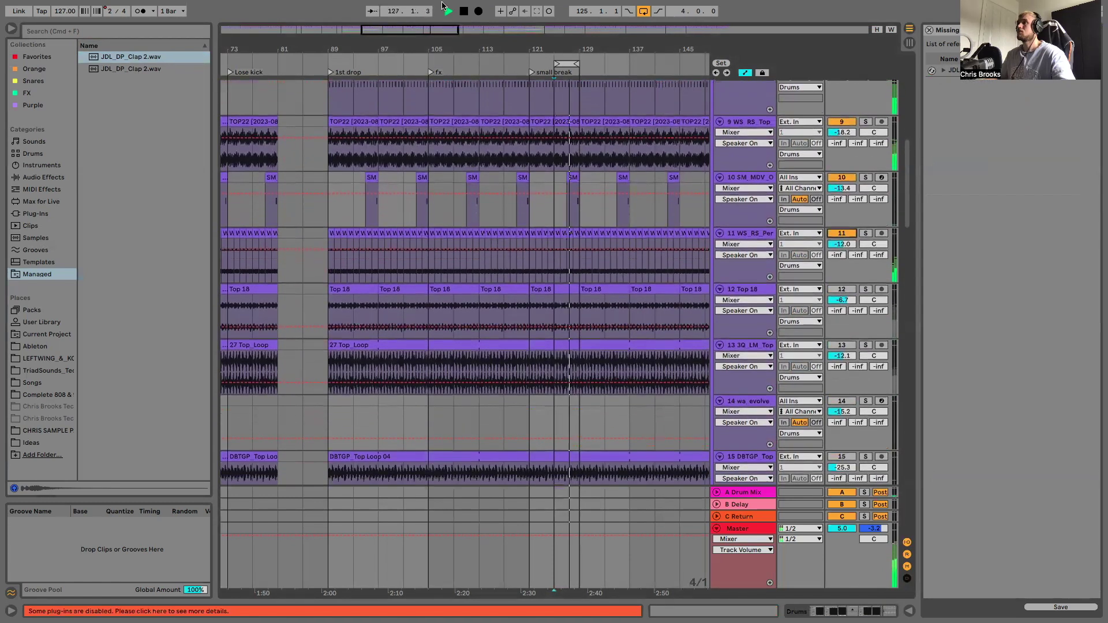
pyautogui.press('+')
pyautogui.press('+')
pyautogui.press('+')
pyautogui.press('+')
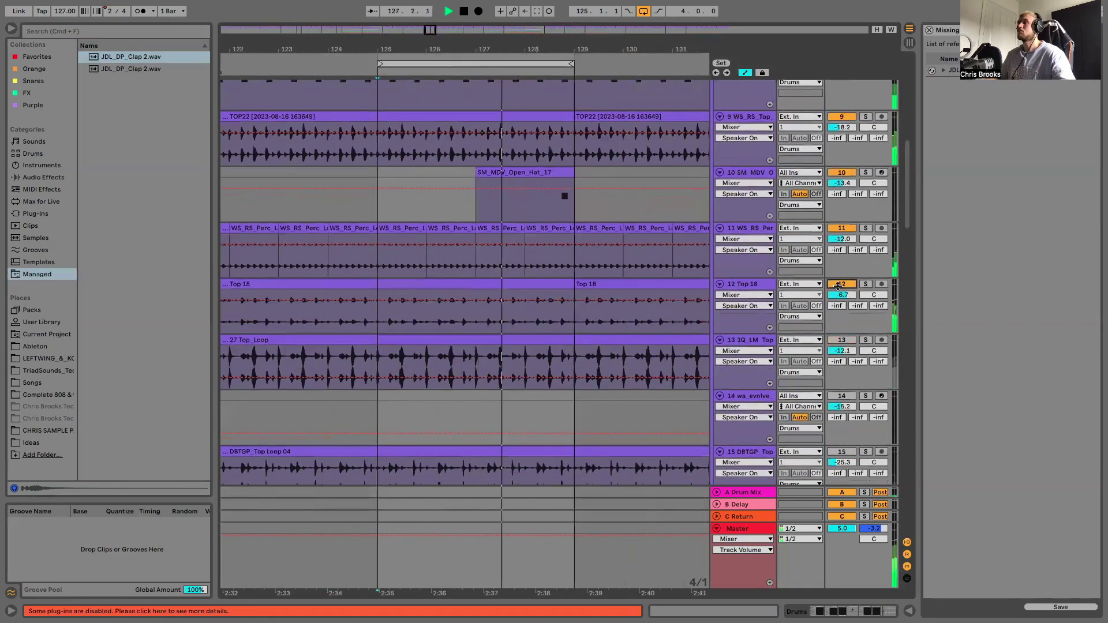
pyautogui.scroll(-3, 840, 283)
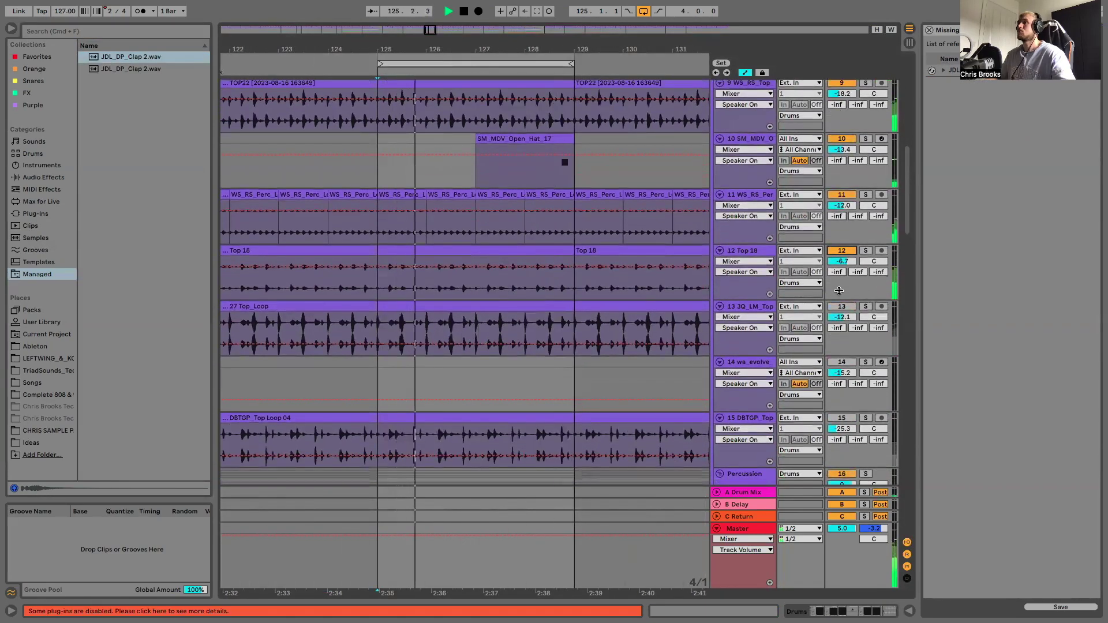
# Step: Bring in the 3Q_LM_Top, wa_evolve and DBTGP_Top drum tracks one by one by unmuting tracks 13 to 15
pyautogui.scroll(-3, 843, 278)
pyautogui.scroll(-2, 844, 254)
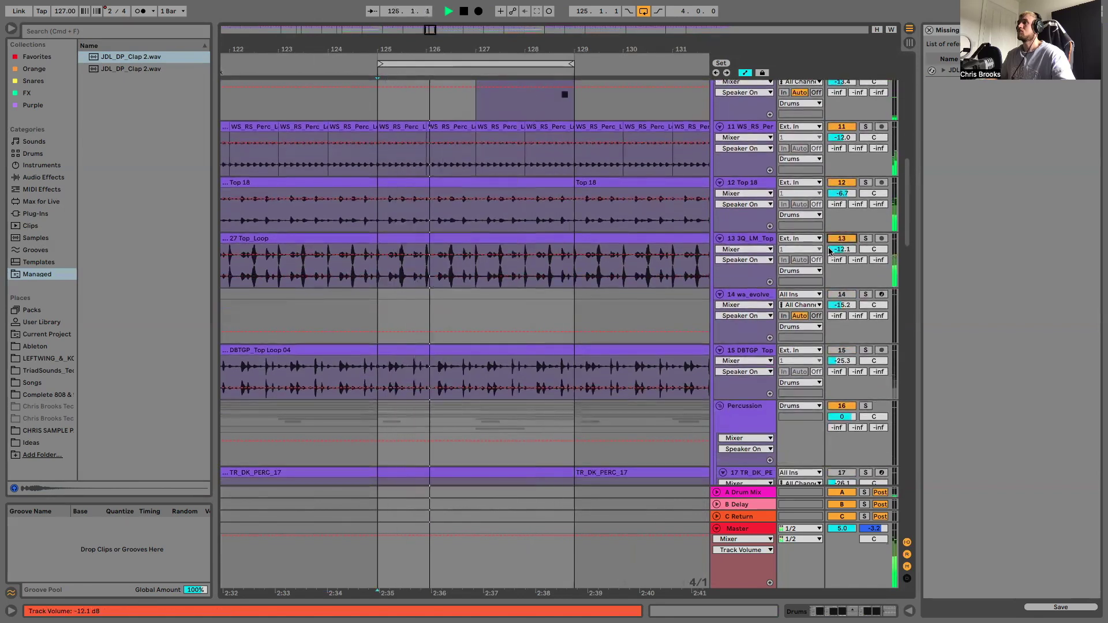
pyautogui.scroll(-2, 829, 250)
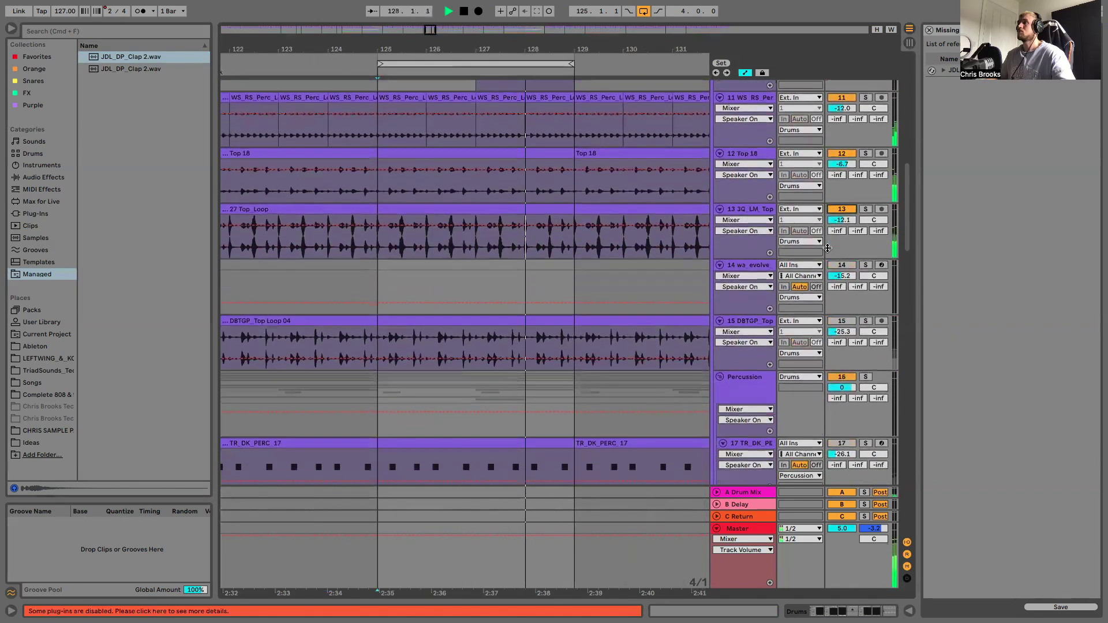
pyautogui.scroll(-2, 826, 248)
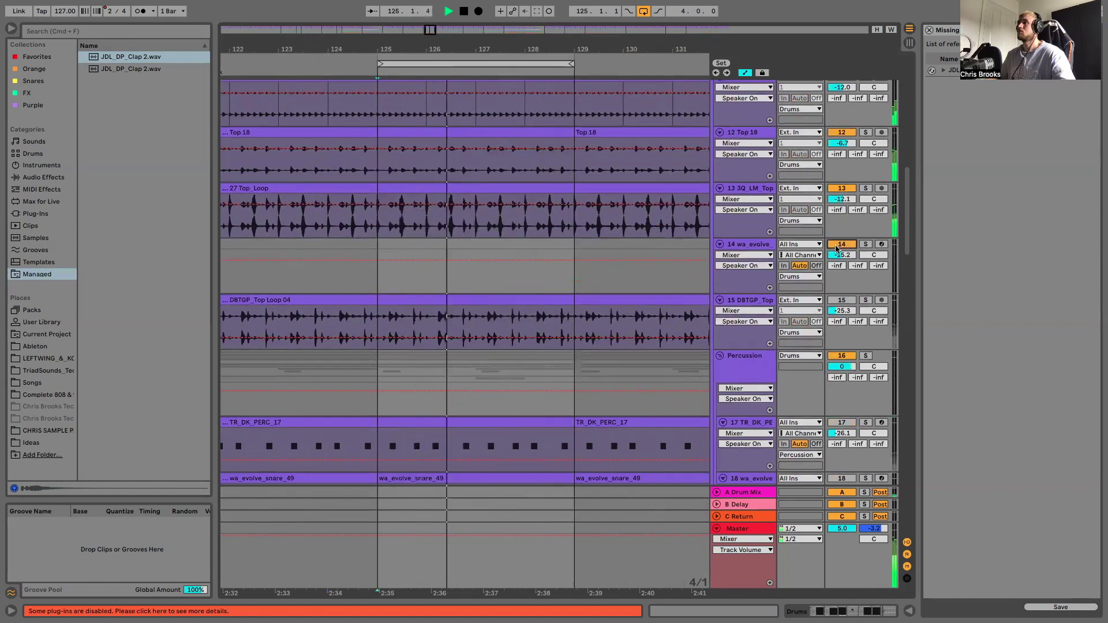
pyautogui.scroll(-1, 843, 283)
pyautogui.scroll(-2, 843, 283)
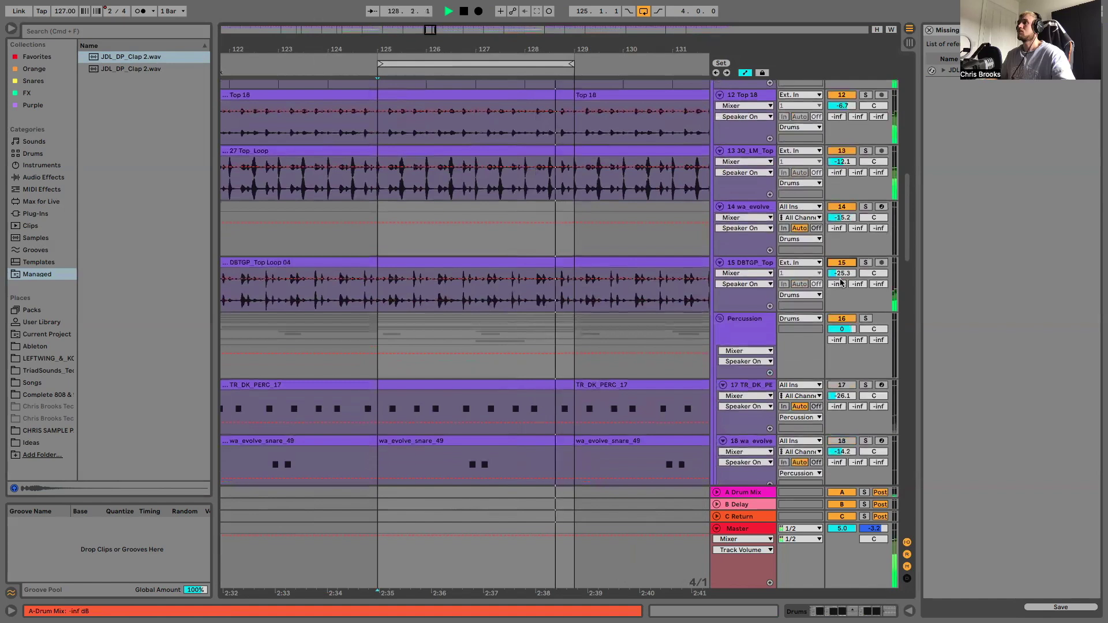
# Step: Unmute the TR_DK_PERC, wa_evolve snare and Rimshot_808 tracks, 17 to 19, in the Percussion group during playback
pyautogui.scroll(-3, 820, 282)
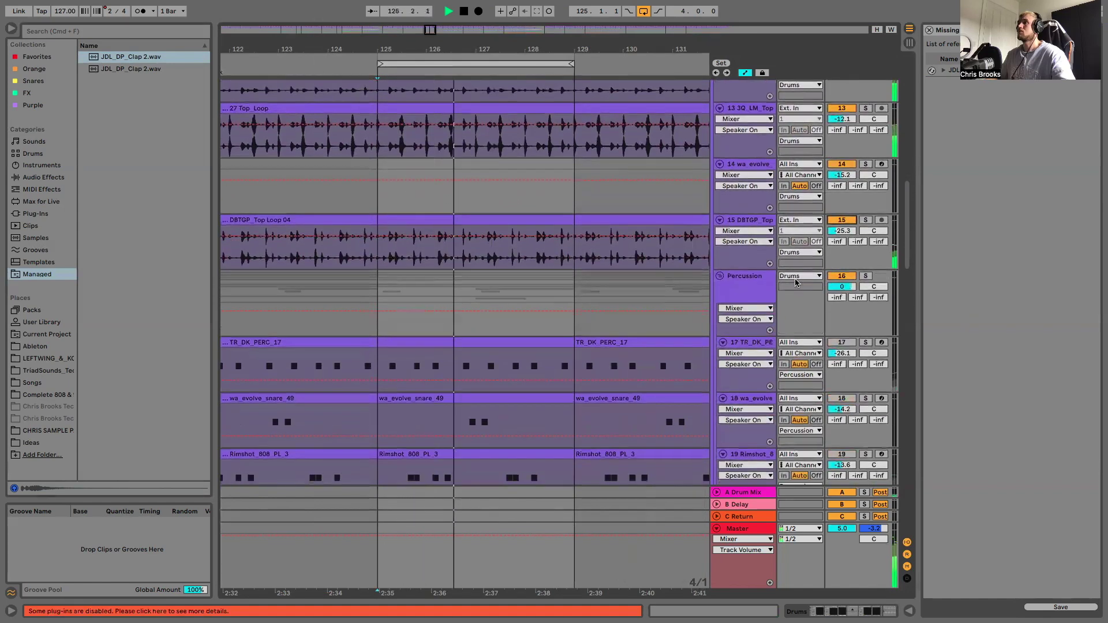
pyautogui.scroll(-4, 795, 283)
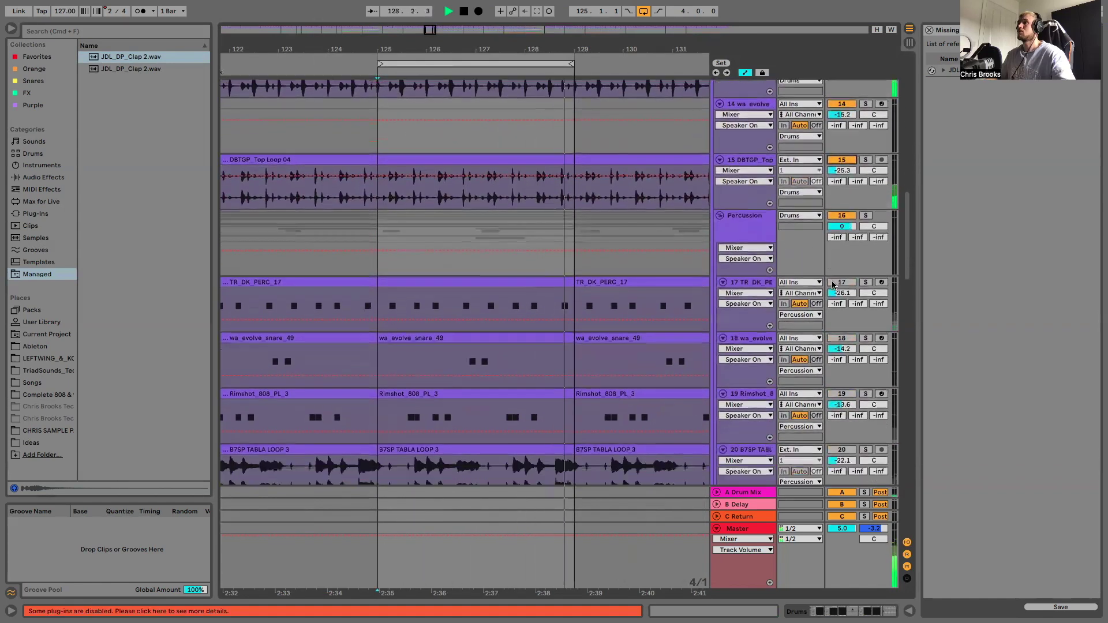
pyautogui.scroll(-1, 834, 281)
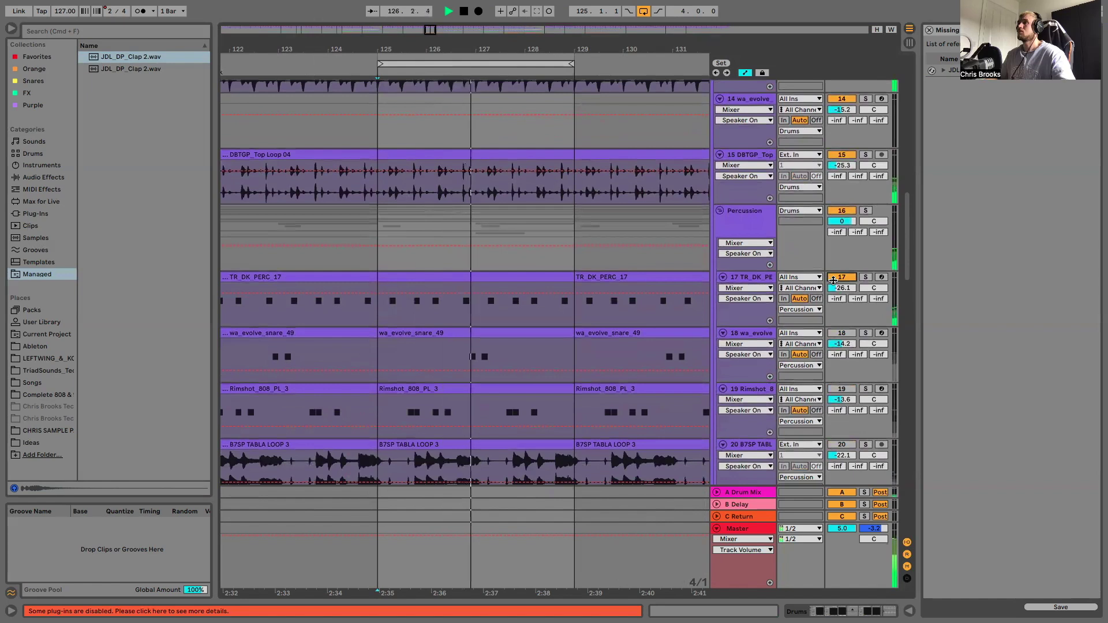
pyautogui.scroll(-2, 834, 280)
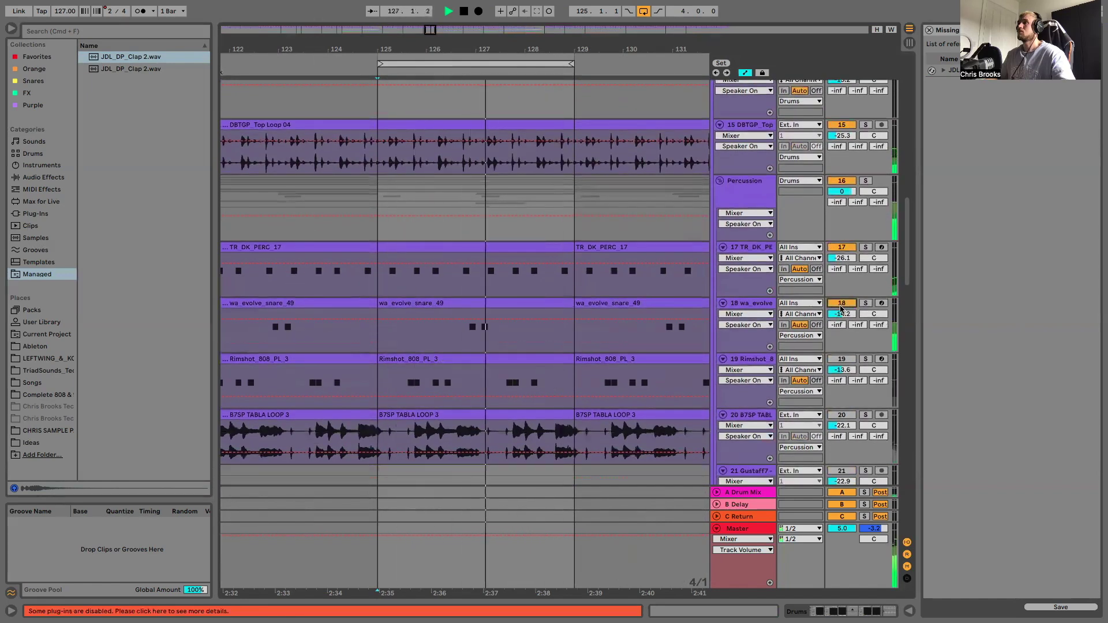
pyautogui.scroll(-2, 841, 309)
pyautogui.click(841, 327)
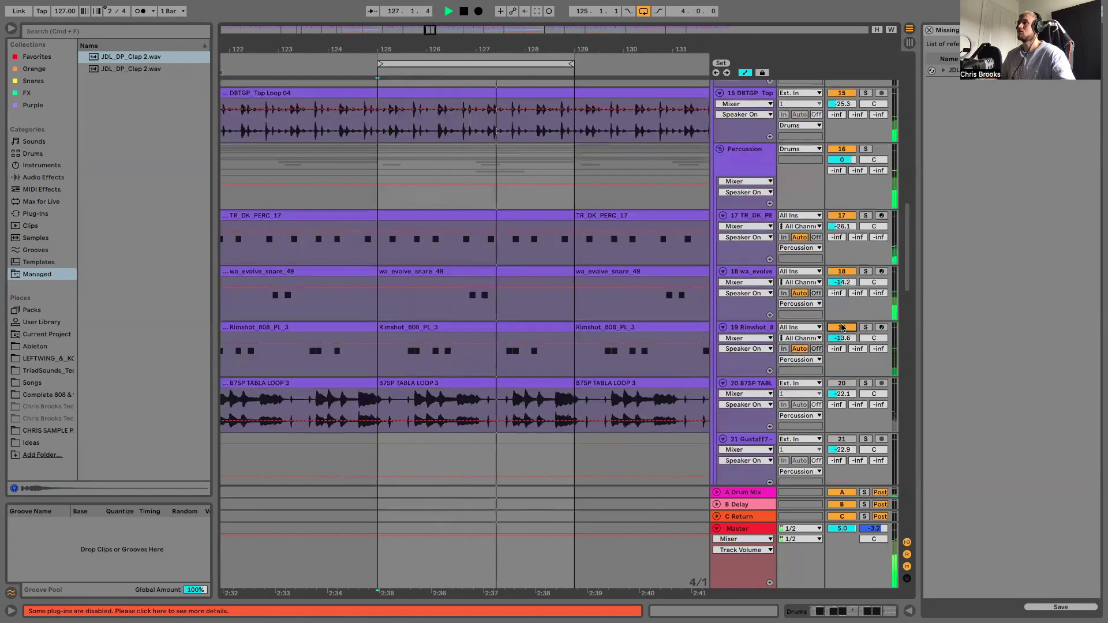
# Step: Unmute percussion tracks 20 to 22, the B7SP tabla loop, the Gustaff7 track and MX2_Bongo, during playback
pyautogui.scroll(-4, 841, 326)
pyautogui.click(841, 325)
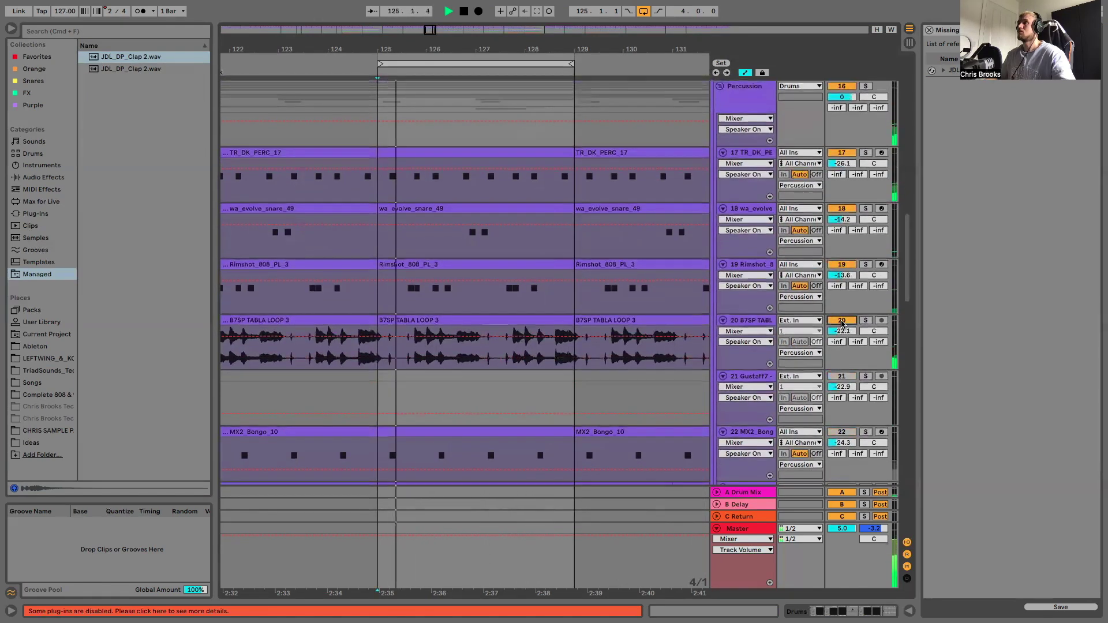
pyautogui.scroll(-1, 841, 325)
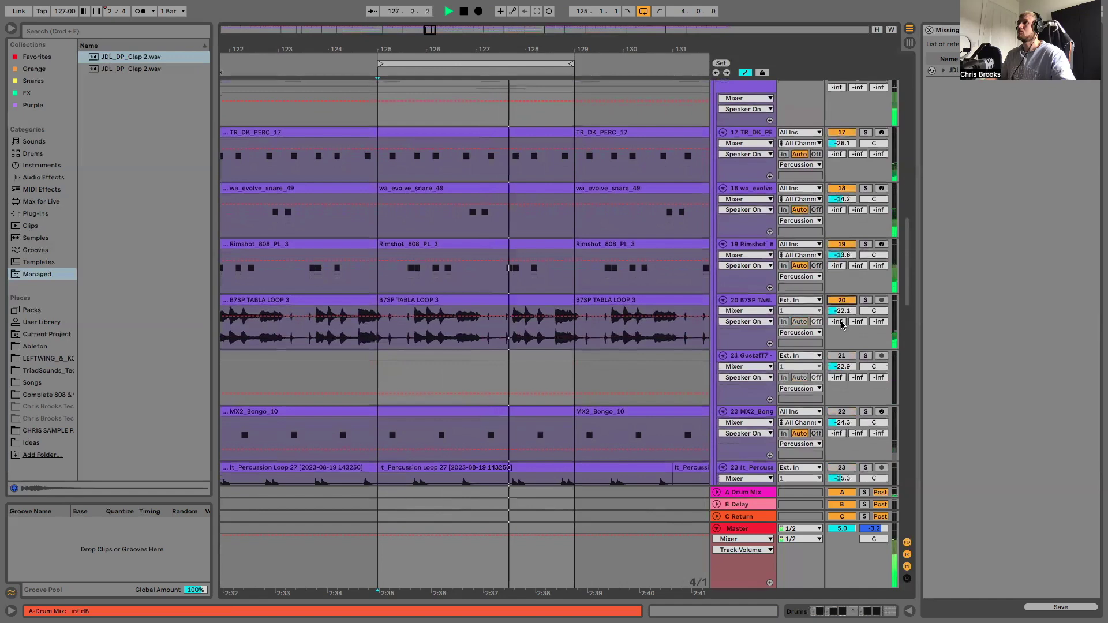
pyautogui.scroll(-3, 841, 323)
pyautogui.click(841, 317)
pyautogui.scroll(-3, 841, 320)
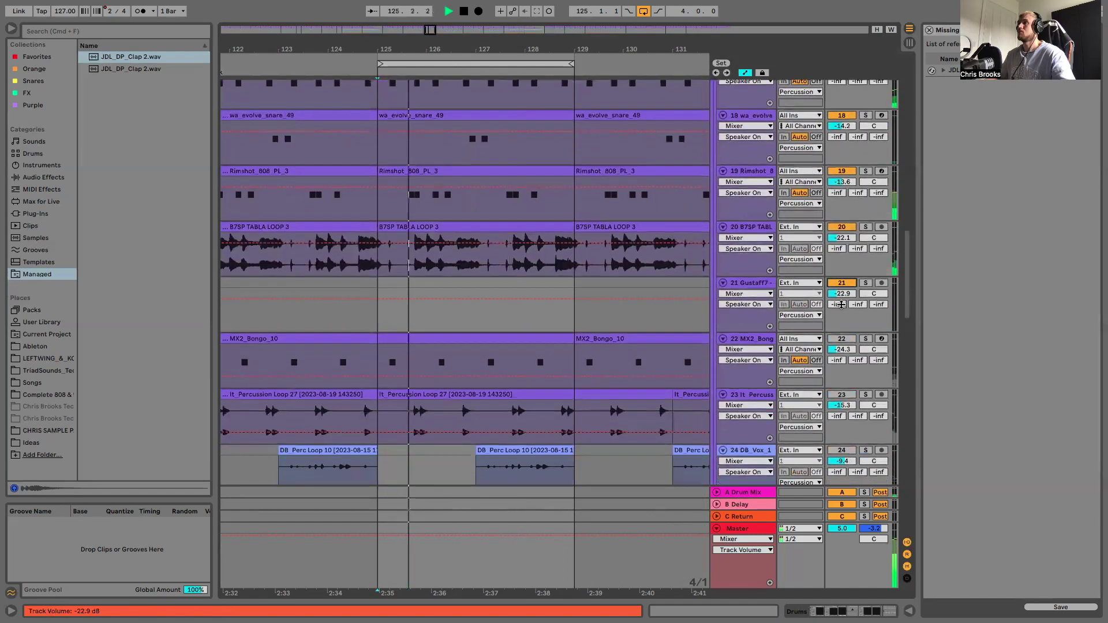
pyautogui.click(842, 322)
pyautogui.scroll(-1, 841, 323)
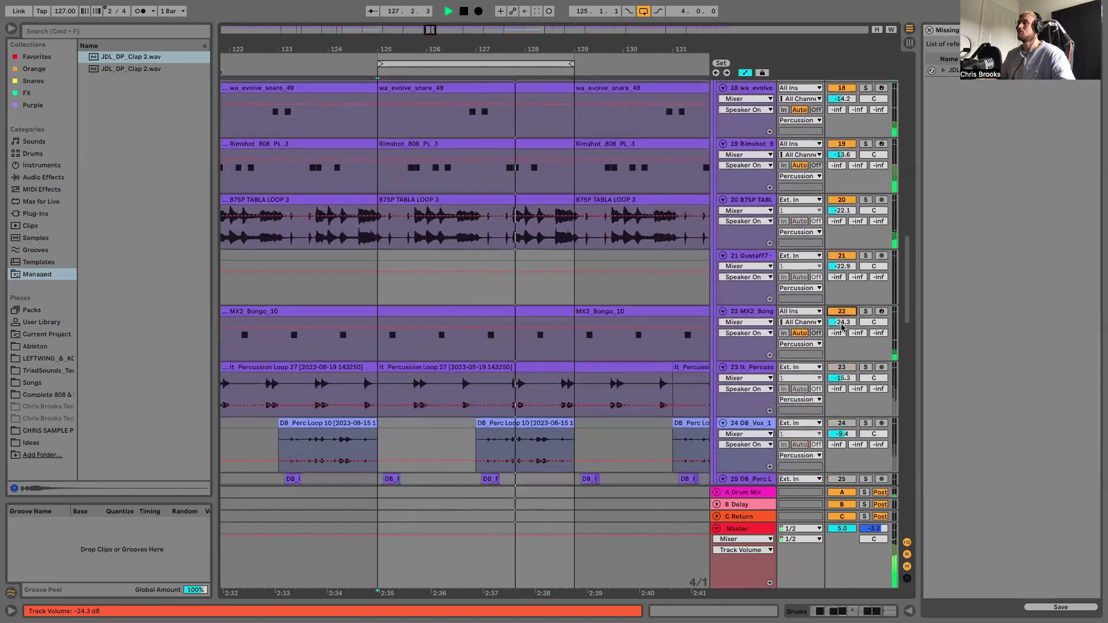
# Step: Bring in percussion tracks 23 to 25, the percussion loop, DB_Vox and DB_Perc, by unmuting them in turn
pyautogui.scroll(-1, 839, 332)
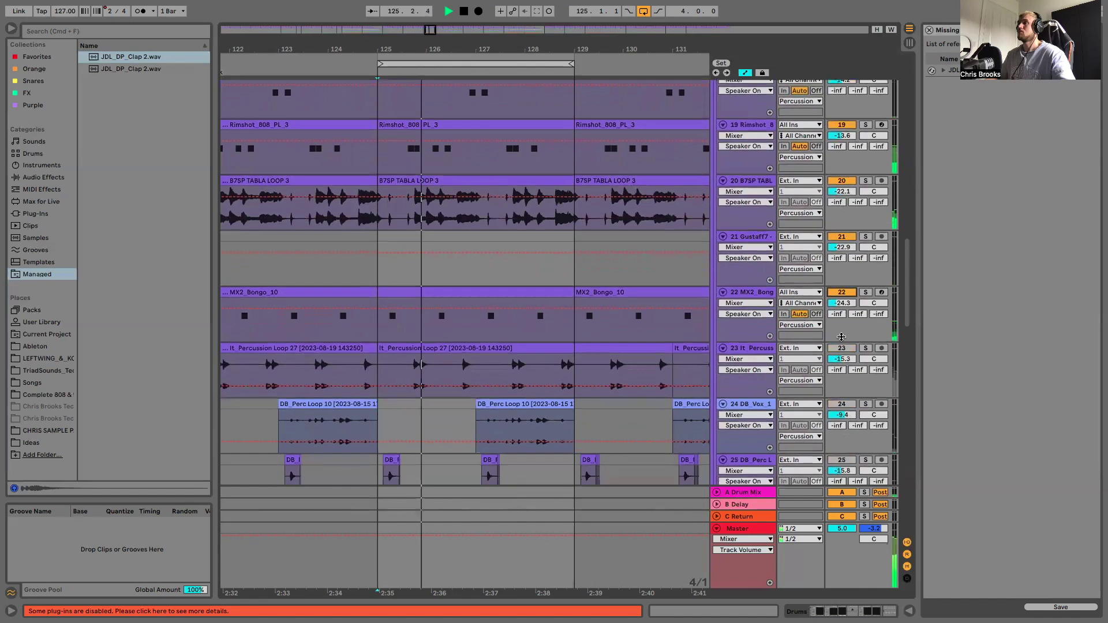
pyautogui.click(838, 347)
pyautogui.scroll(-2, 837, 347)
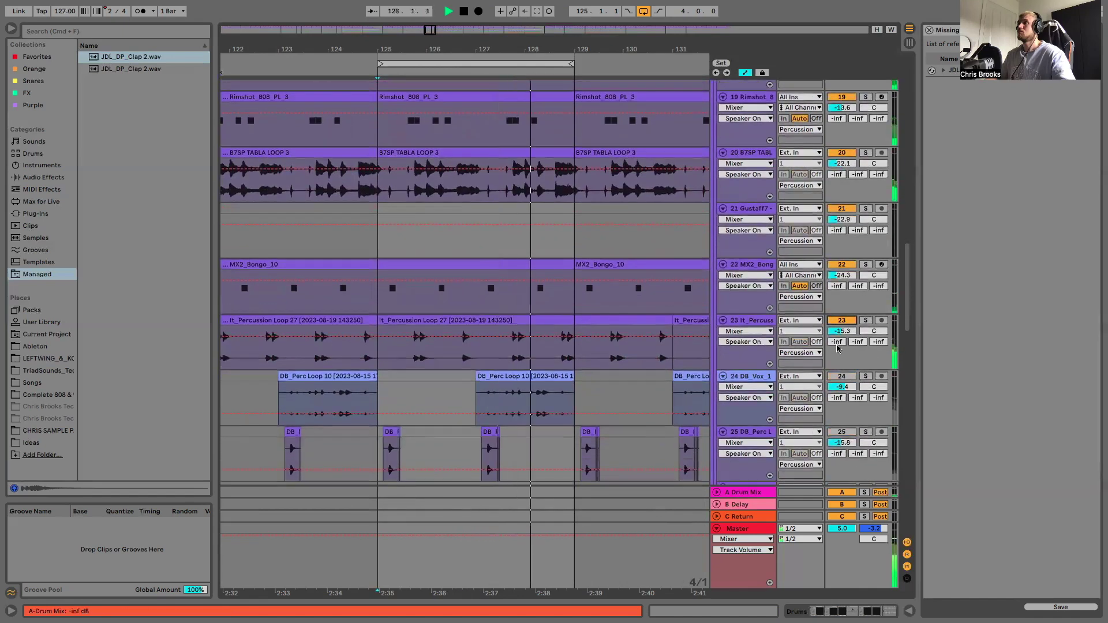
pyautogui.scroll(-2, 837, 347)
pyautogui.scroll(-1, 837, 348)
pyautogui.click(843, 320)
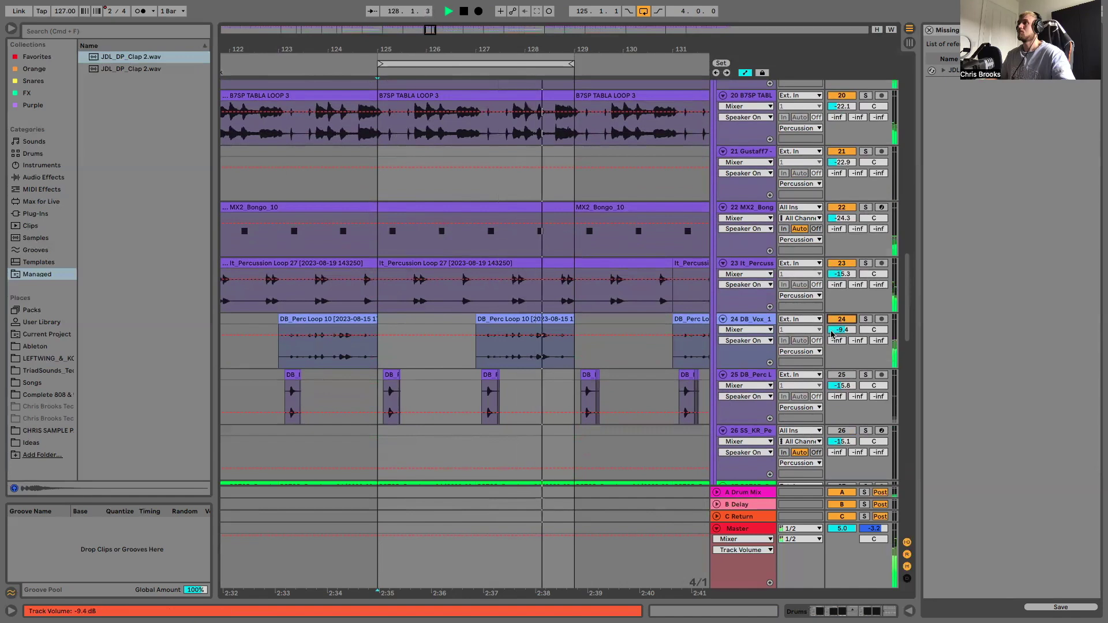
pyautogui.click(842, 376)
# Step: Unmute the remaining muted percussion tracks 26 to 28: SS_KR_Perc, DBTGP_Perc and TR_DK_PERC
pyautogui.scroll(1, 842, 378)
pyautogui.scroll(1, 842, 379)
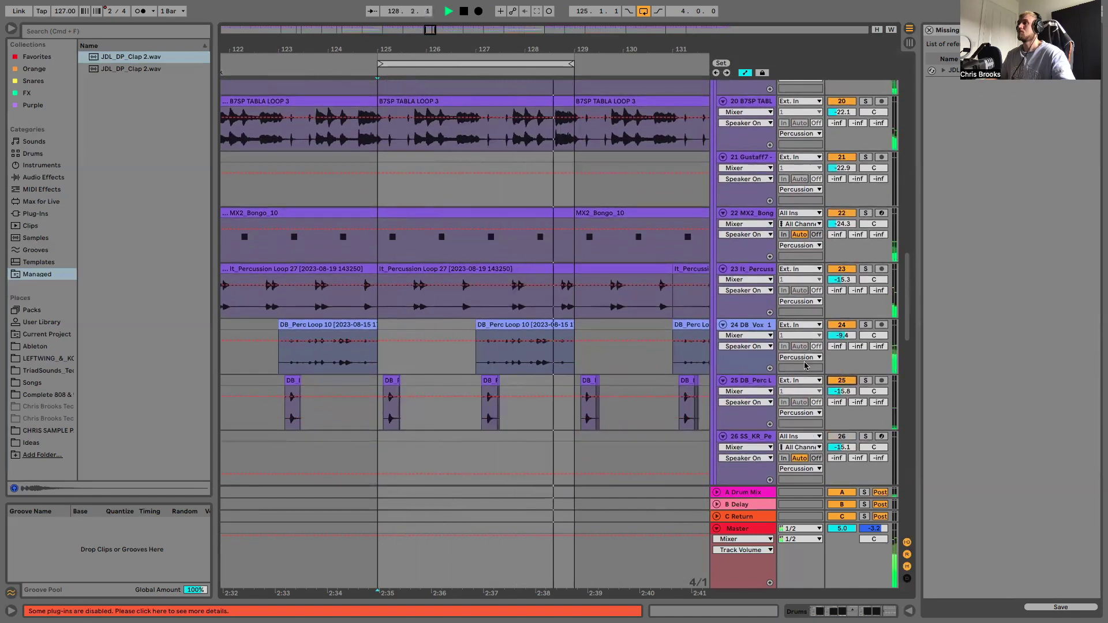
pyautogui.scroll(-10, 835, 300)
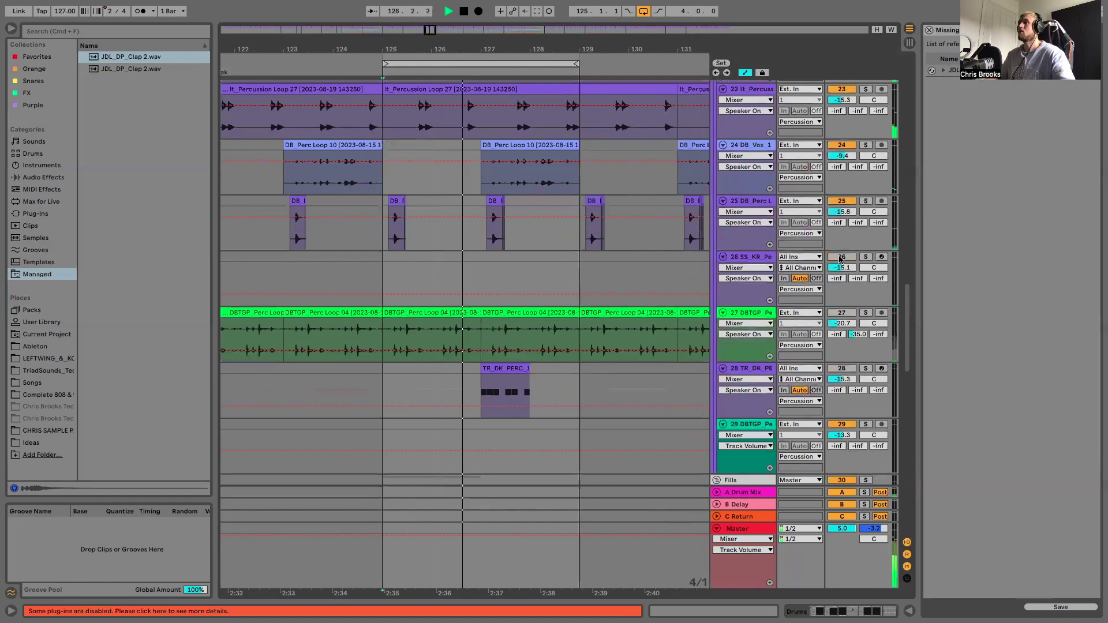
pyautogui.click(841, 369)
pyautogui.click(841, 368)
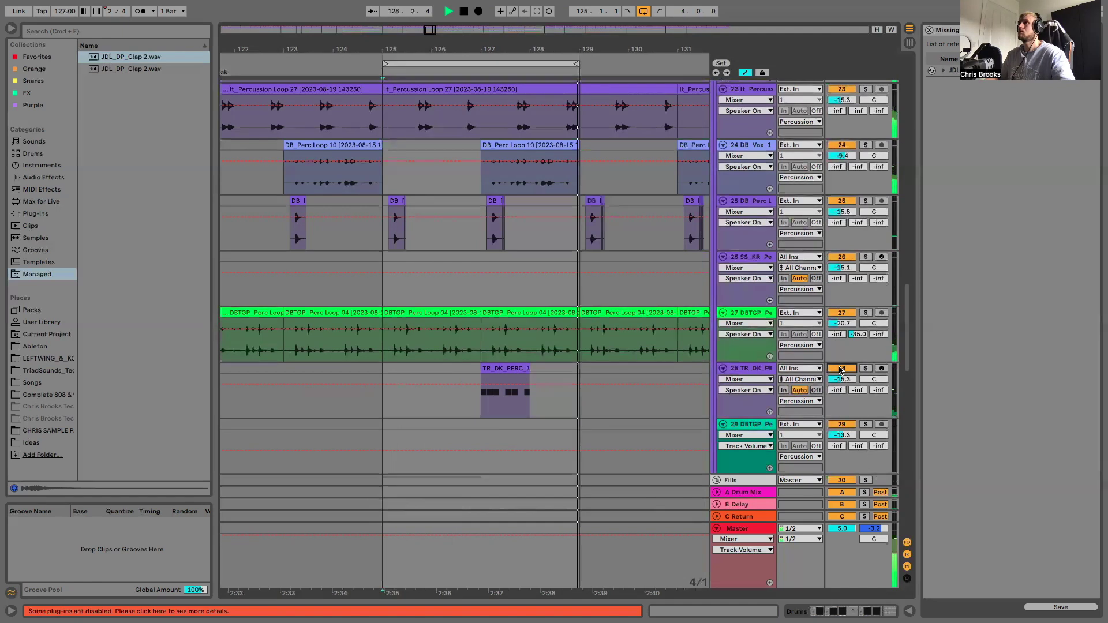
# Step: Stop playback and show the device chains of the Top 18 and MX2_Closed drum tracks
pyautogui.scroll(-3, 635, 231)
pyautogui.moveTo(516, 49); pyautogui.dragTo(517, 10)
pyautogui.moveTo(513, 54); pyautogui.dragTo(492, 23)
pyautogui.scroll(5, 463, 181)
pyautogui.scroll(5, 466, 185)
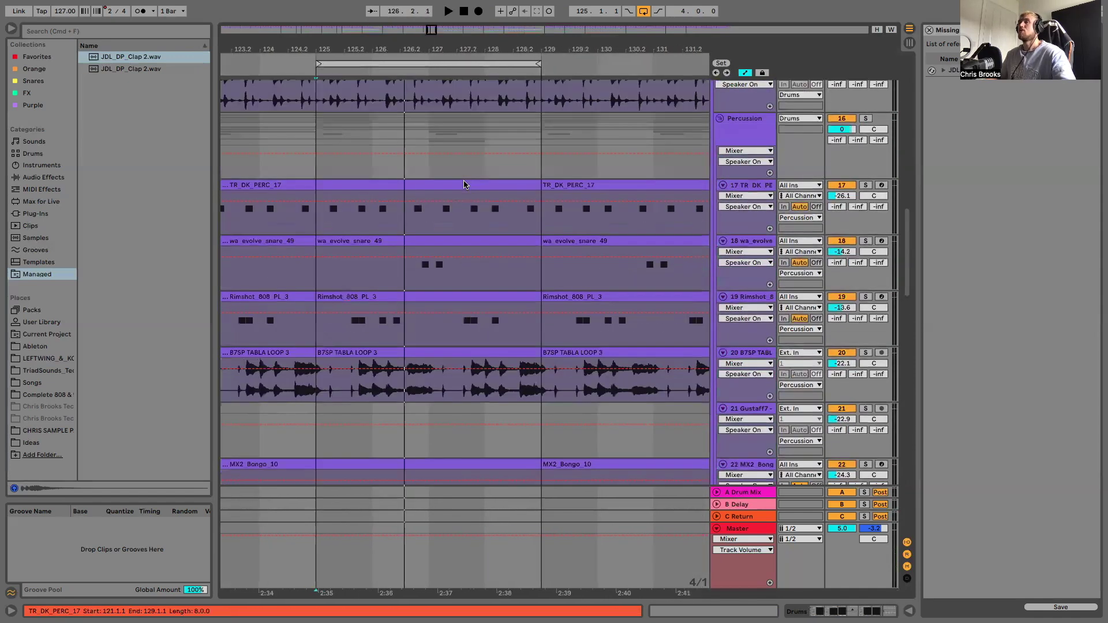
pyautogui.scroll(3, 672, 231)
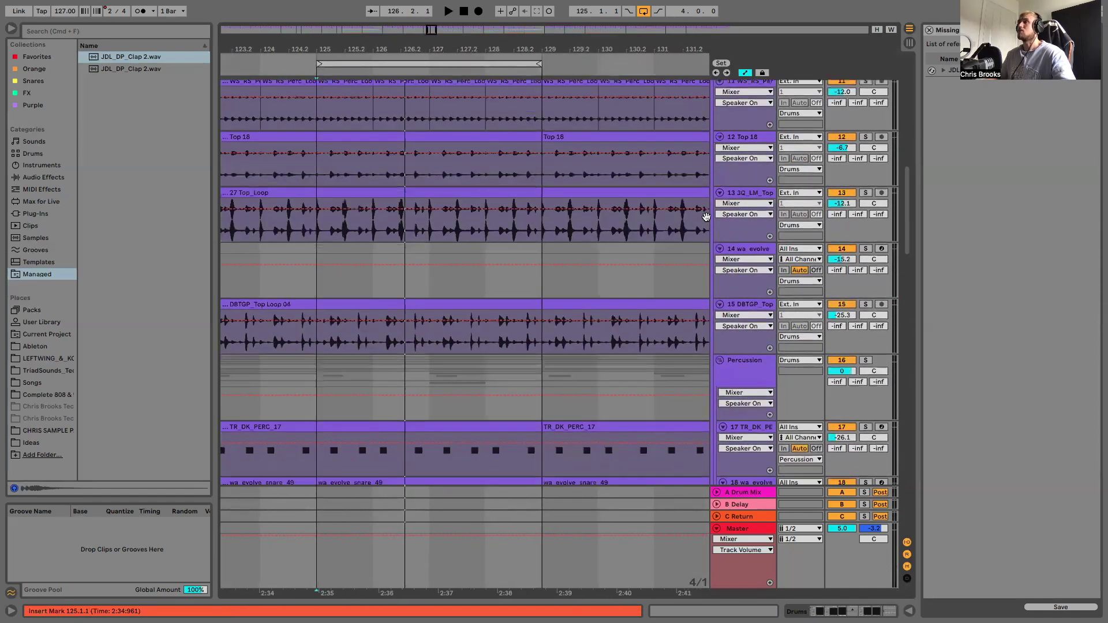
pyautogui.doubleClick(741, 222)
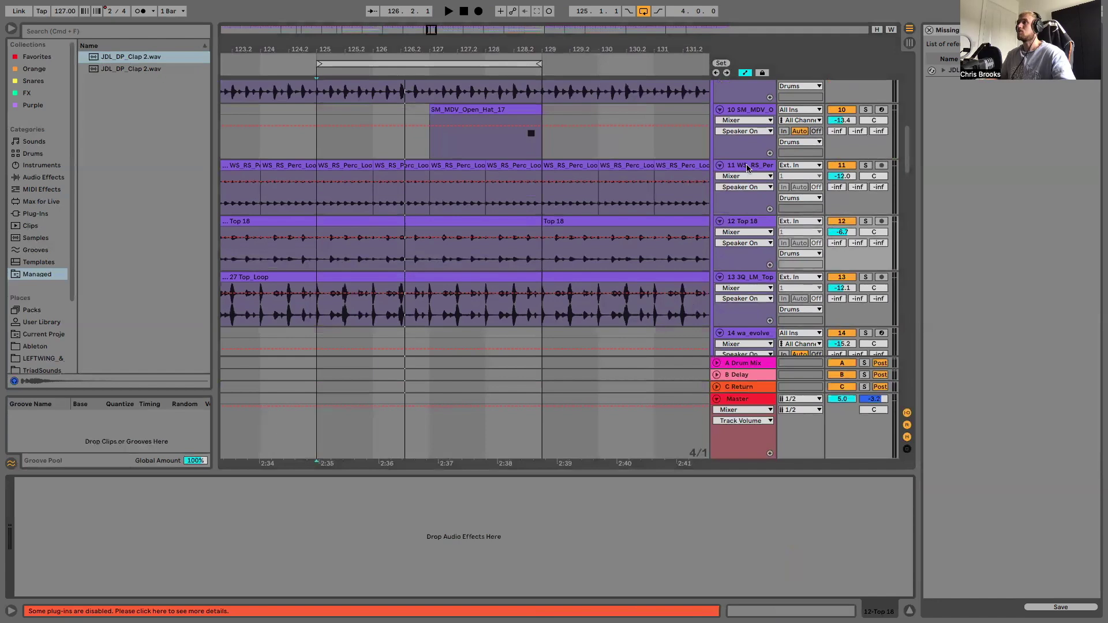
pyautogui.scroll(3, 745, 165)
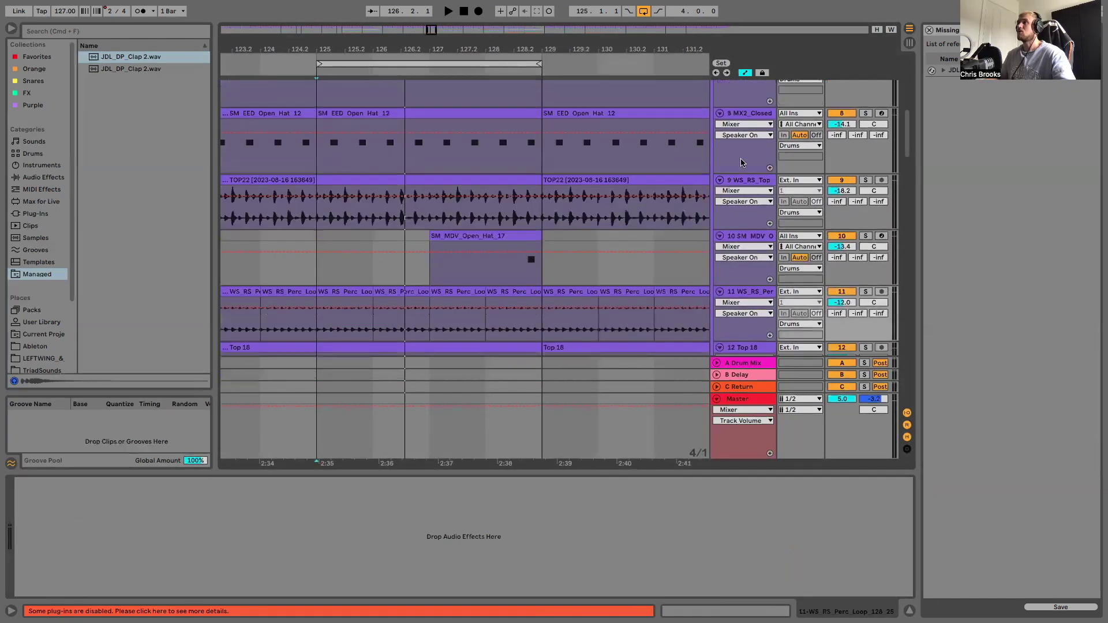
pyautogui.scroll(2, 741, 163)
pyautogui.click(739, 222)
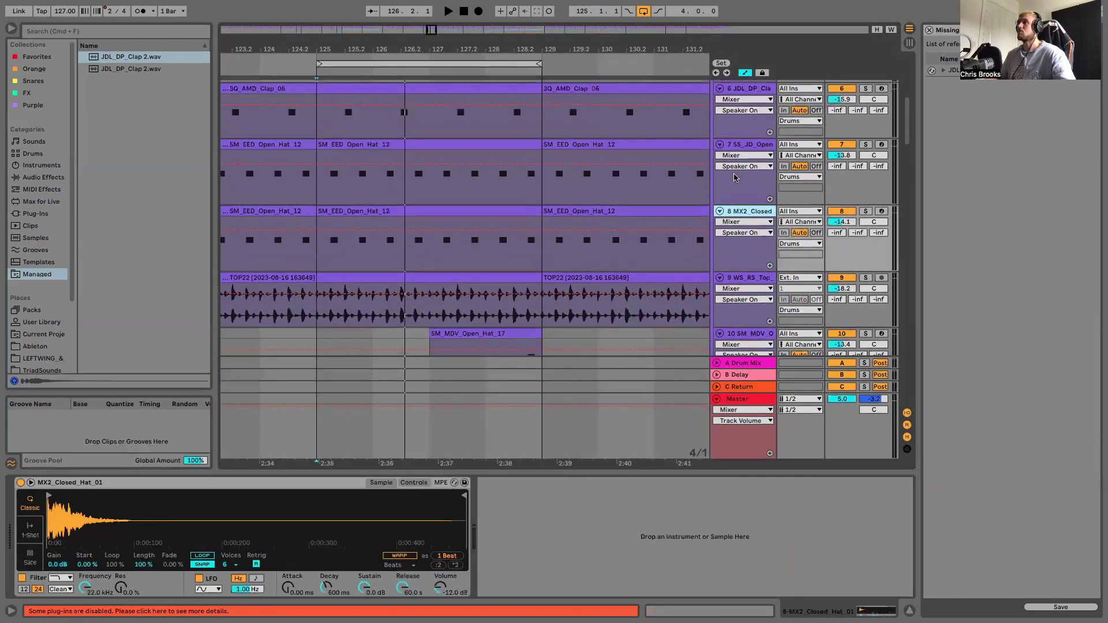
# Step: Show the effect chain on the Drums group and the sampler on the SS_JD_Open track
pyautogui.scroll(2, 734, 173)
pyautogui.click(737, 161)
pyautogui.scroll(-1, 739, 161)
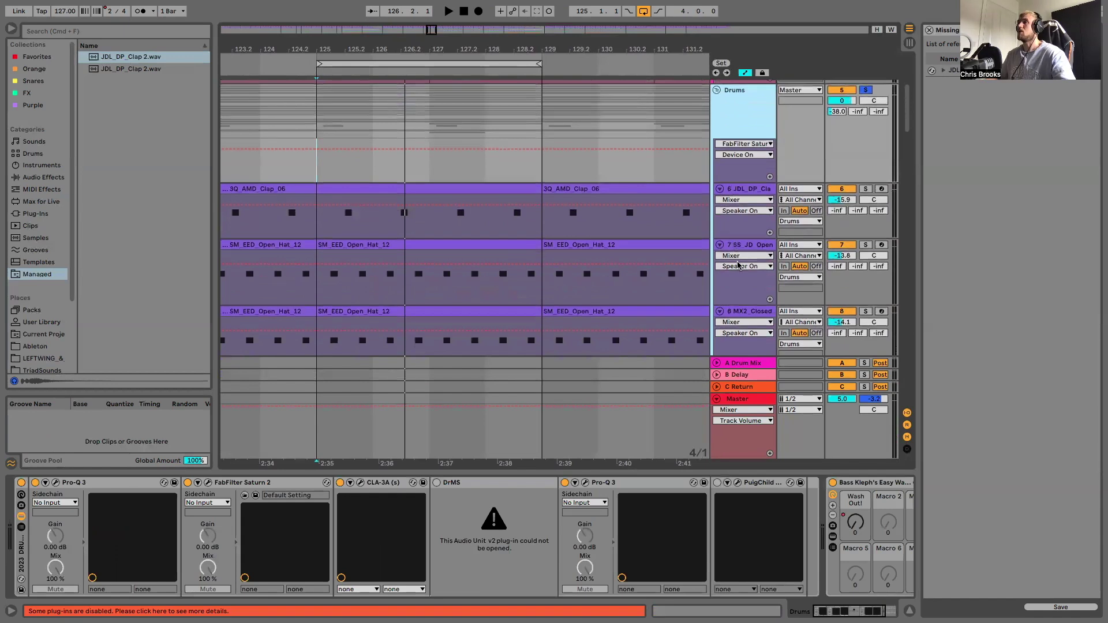
pyautogui.click(747, 245)
# Step: Solo the DBTGP_Top track at -11.9 dB and play it from bar 125, comparing the Reduce Ambience device switched off and on
pyautogui.scroll(-5, 747, 245)
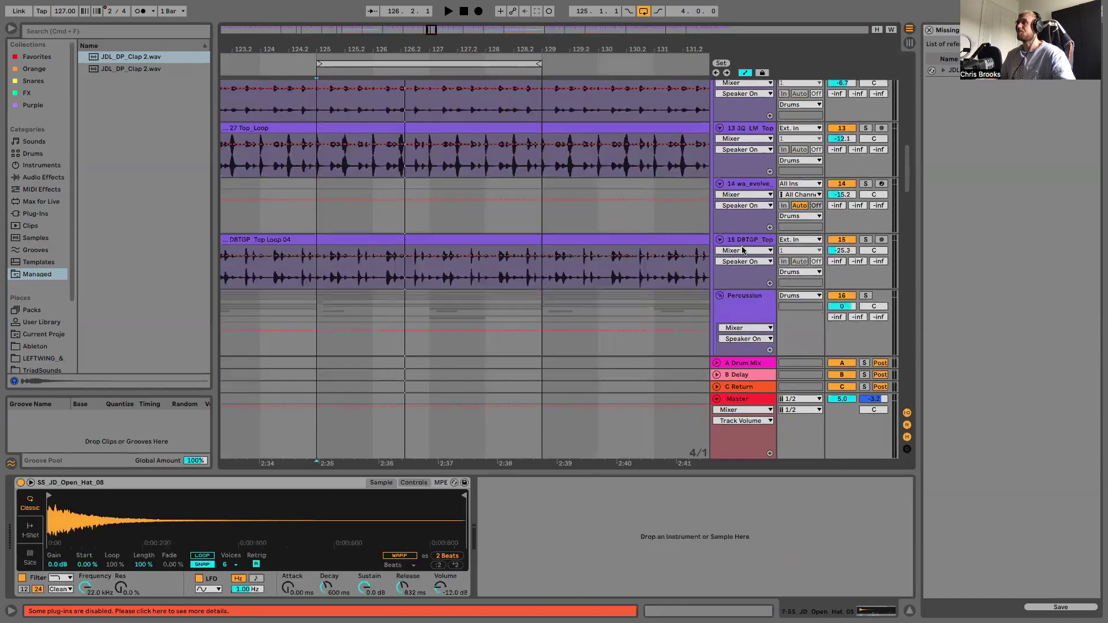
pyautogui.click(745, 242)
pyautogui.scroll(-1, 745, 241)
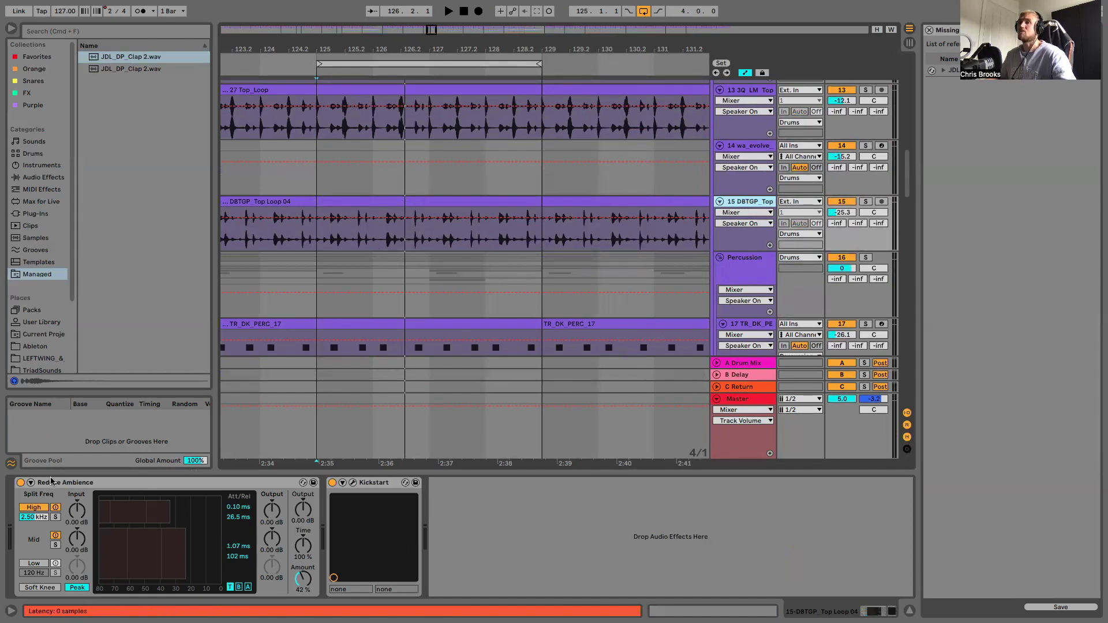
pyautogui.click(865, 204)
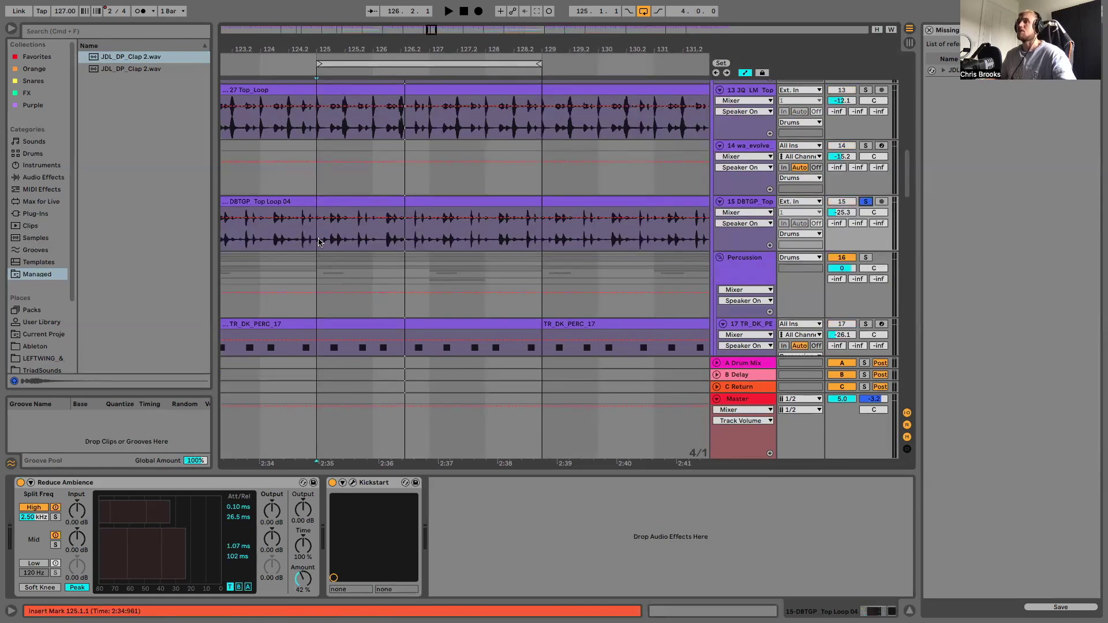
pyautogui.press('space')
pyautogui.click(20, 483)
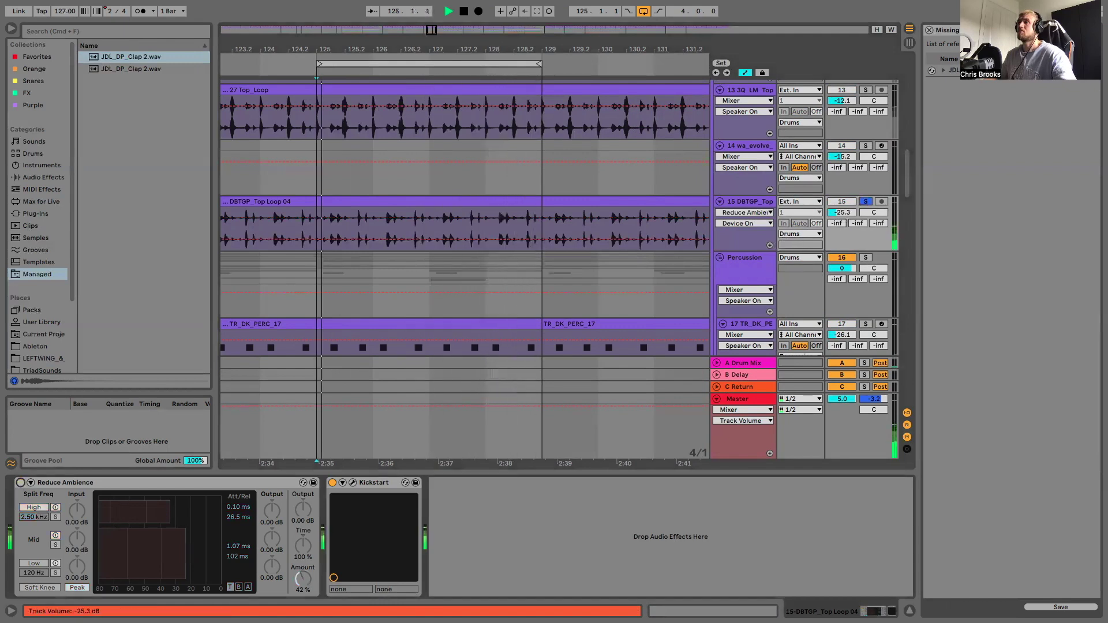
pyautogui.click(20, 482)
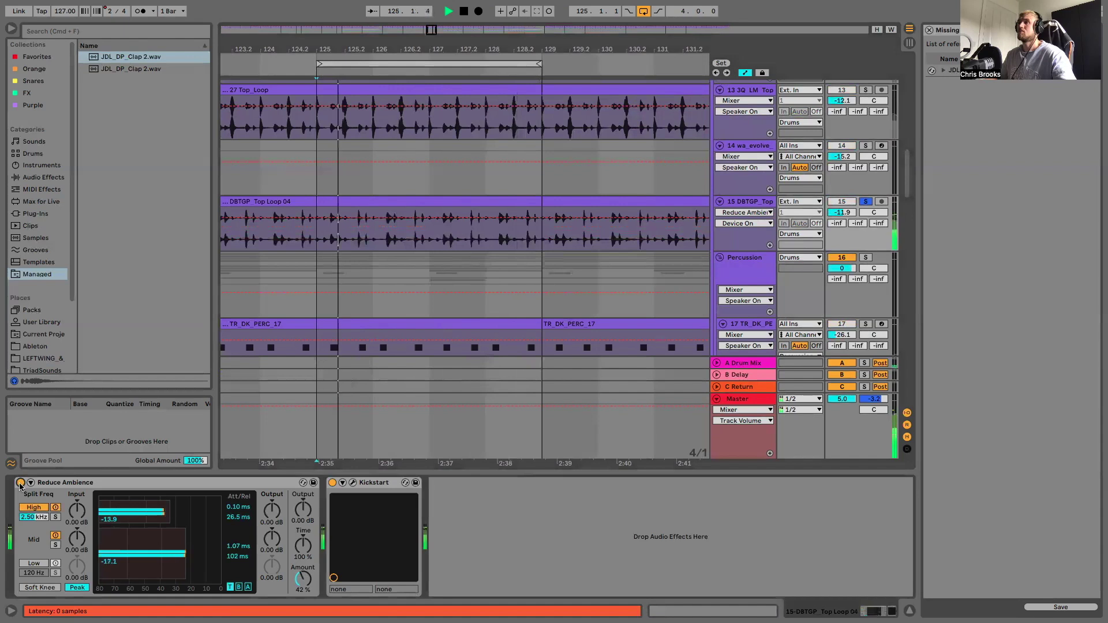
# Step: Switch Reduce Ambience on the DBTGP_Top track off and back on, and close the missing-files list
pyautogui.click(20, 484)
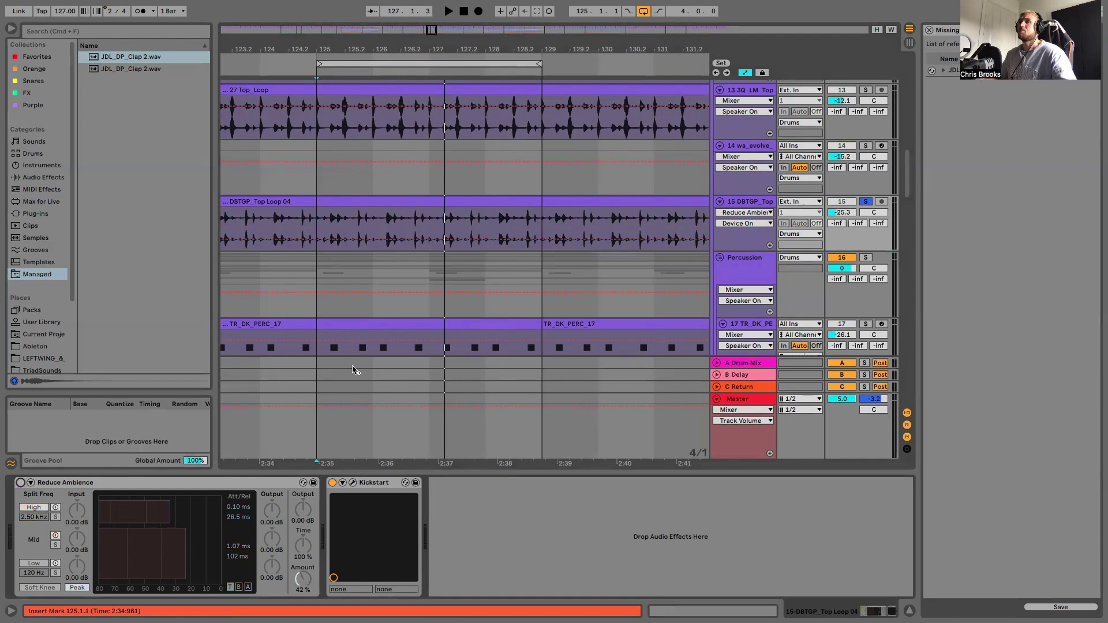
pyautogui.click(21, 482)
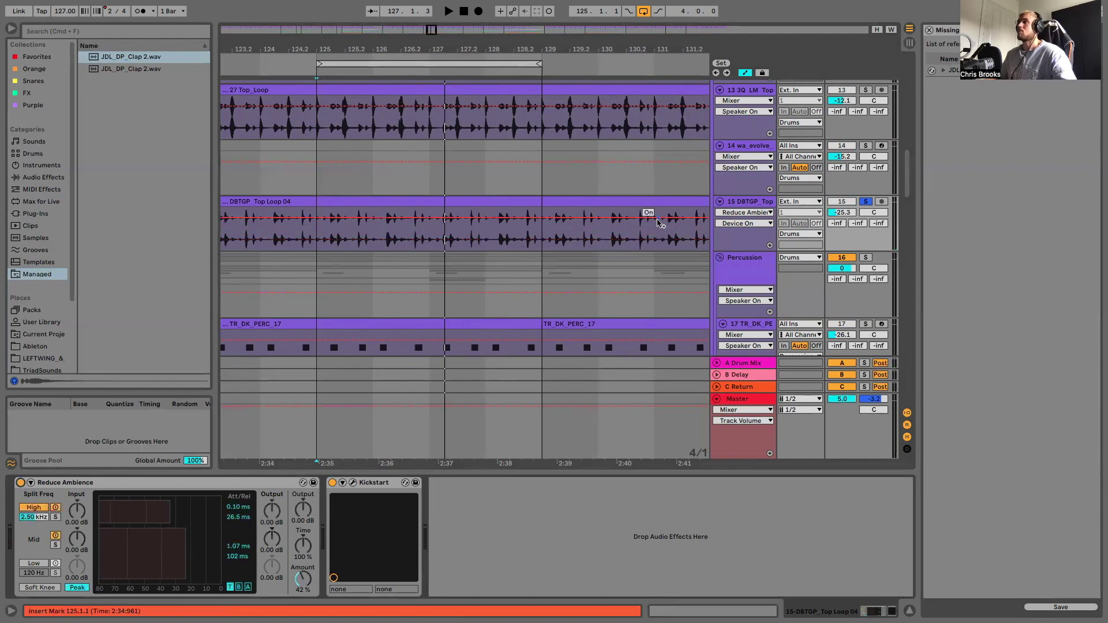
pyautogui.scroll(-3, 643, 219)
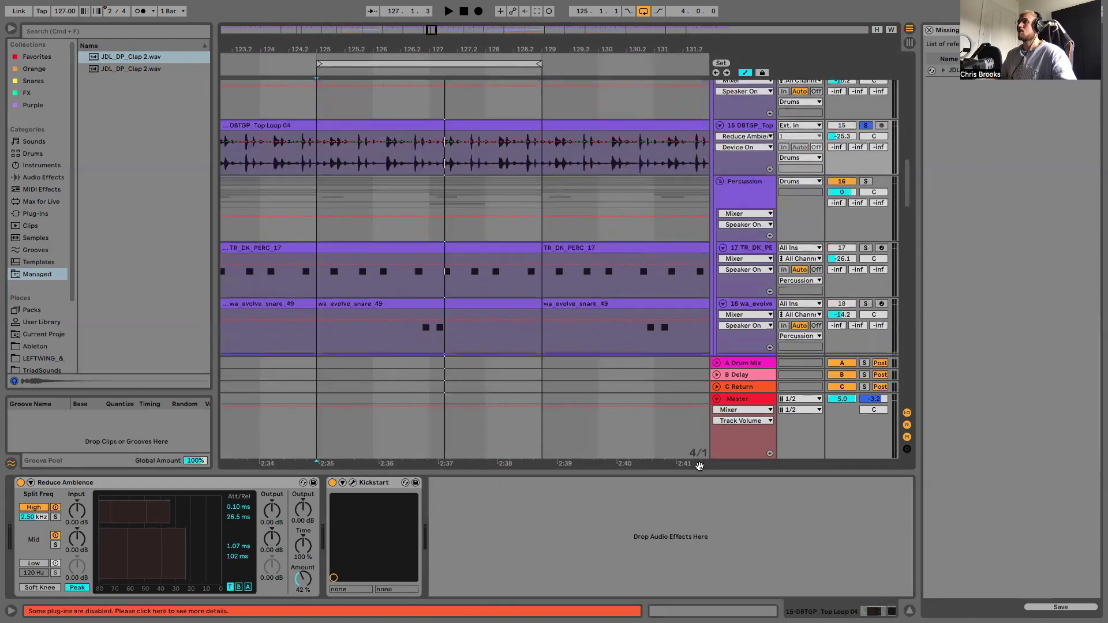
pyautogui.click(930, 31)
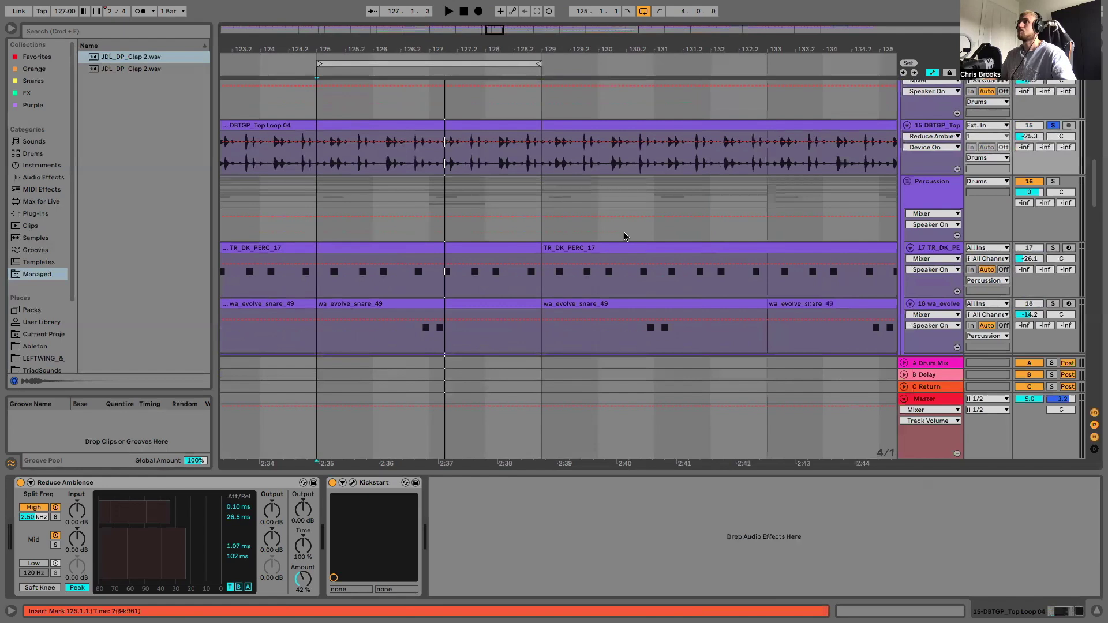
# Step: Fold the Drums group and solo the Fills group
pyautogui.scroll(-4, 625, 237)
pyautogui.scroll(20, 925, 188)
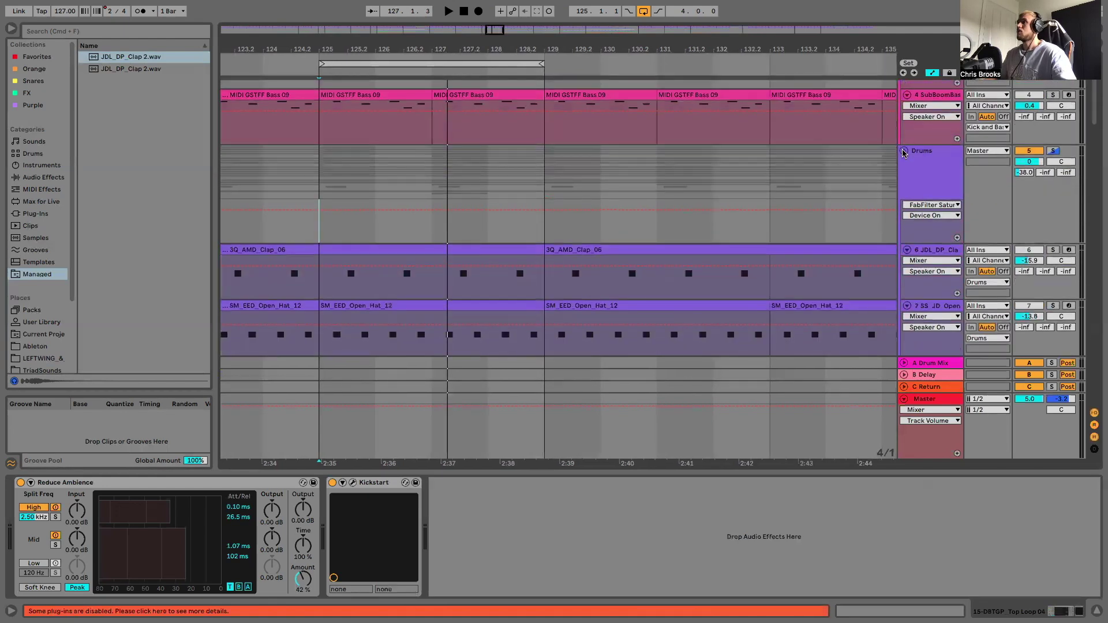
pyautogui.click(903, 149)
pyautogui.scroll(-10, 559, 231)
pyautogui.scroll(-5, 534, 50)
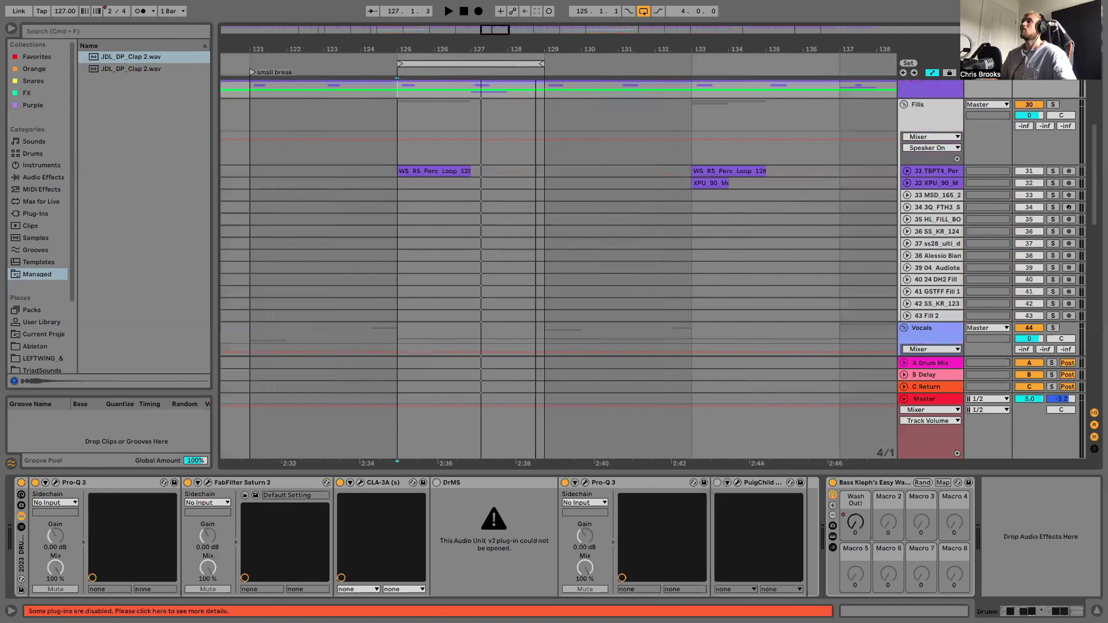
pyautogui.scroll(-12, 749, 49)
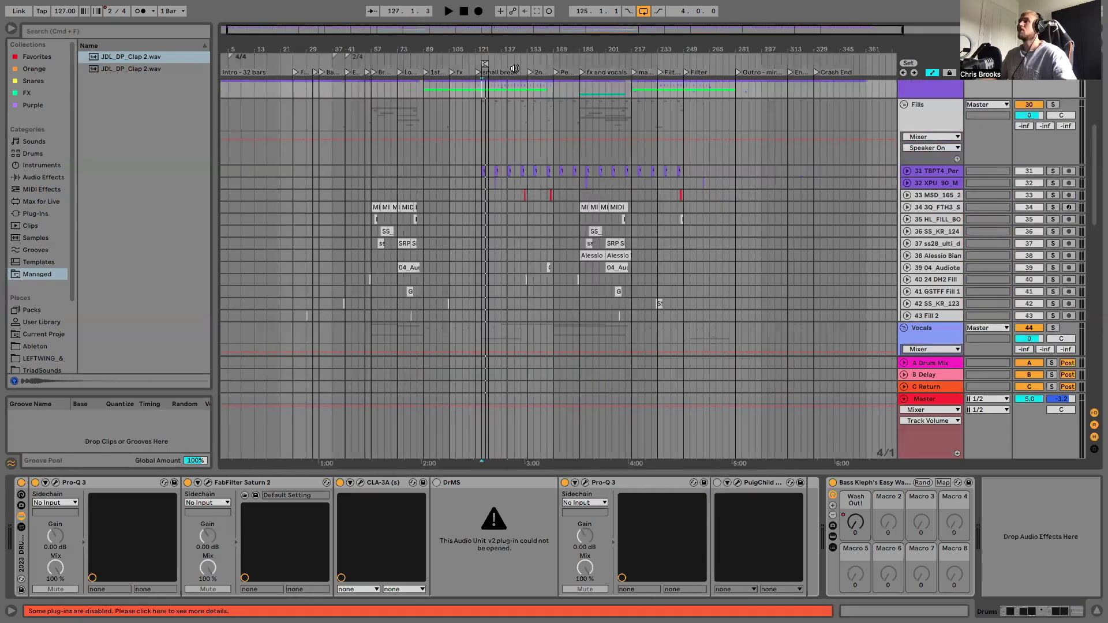
pyautogui.scroll(2, 835, 148)
pyautogui.scroll(4, 767, 225)
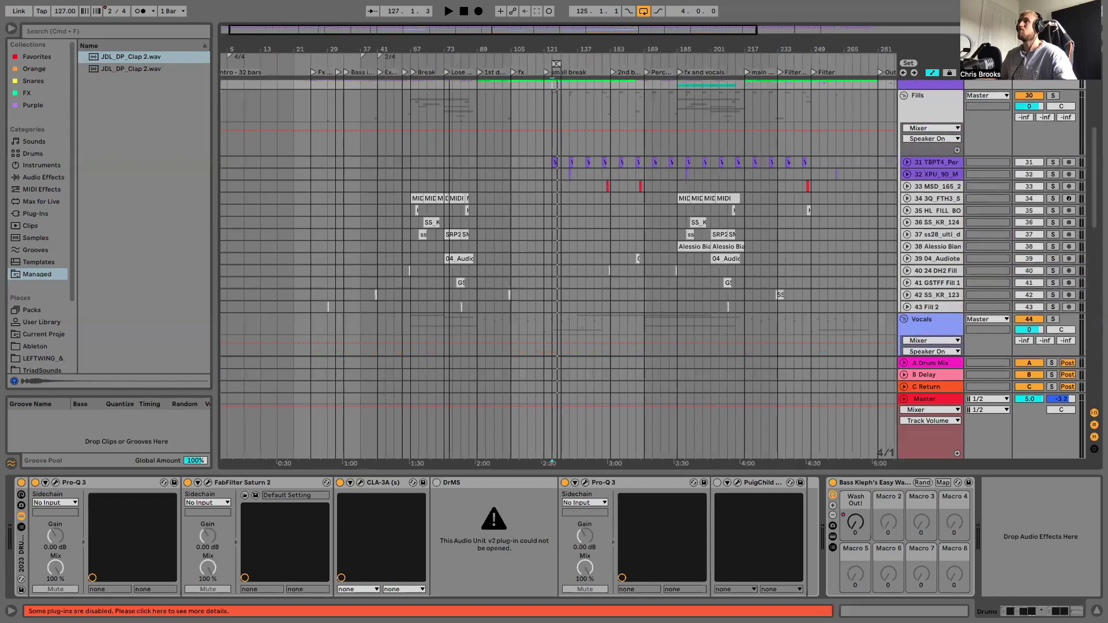
pyautogui.click(1054, 96)
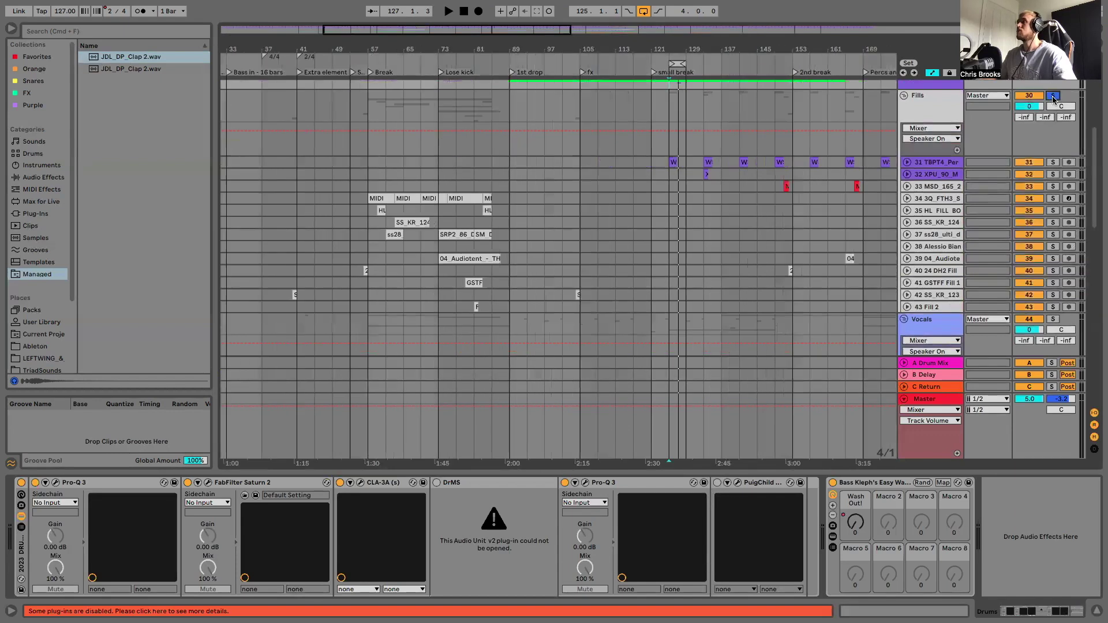
# Step: Unfold tracks 33 to 43 inside the Fills group to show their clips
pyautogui.click(906, 307)
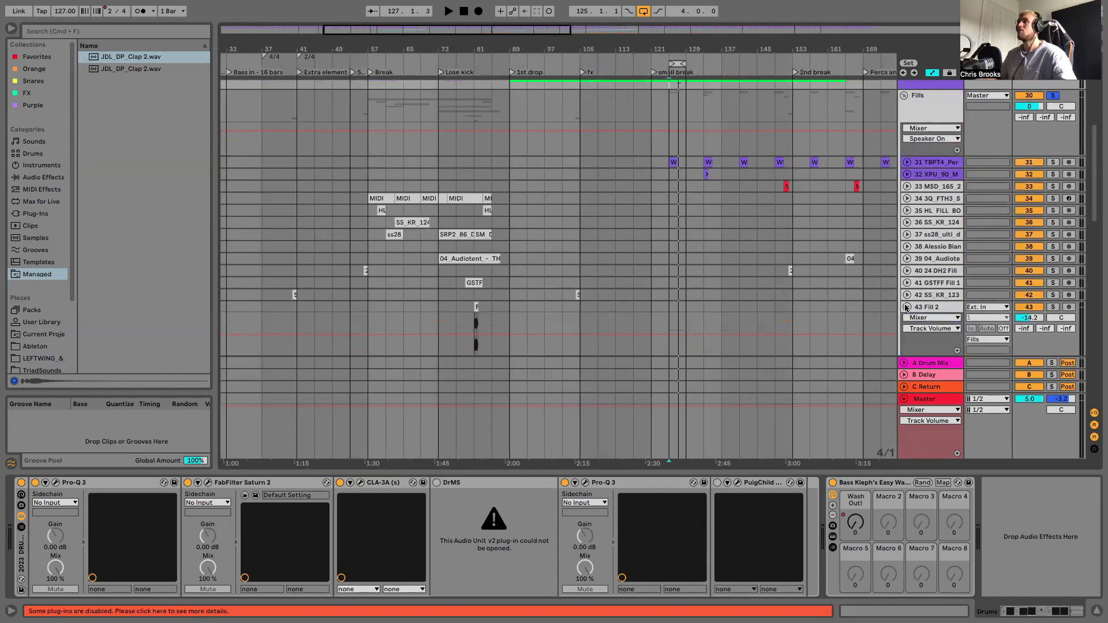
pyautogui.click(906, 295)
pyautogui.click(907, 283)
pyautogui.click(907, 270)
pyautogui.click(907, 259)
pyautogui.click(907, 246)
pyautogui.click(907, 235)
pyautogui.click(907, 223)
pyautogui.click(907, 210)
pyautogui.click(907, 198)
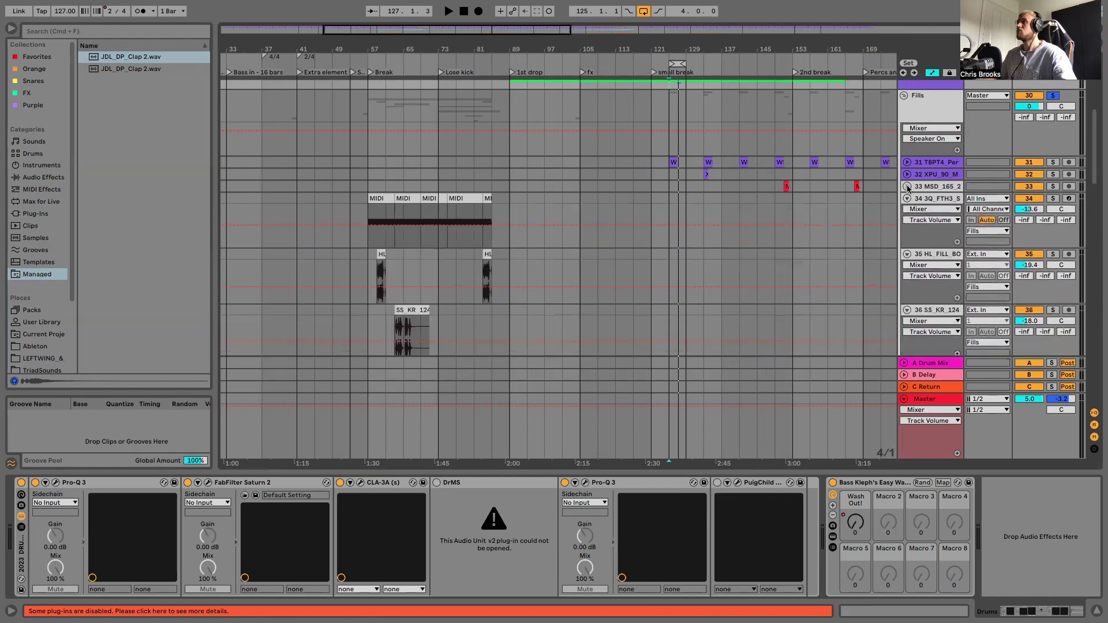
pyautogui.click(907, 186)
# Step: Play the soloed fills from bar 73 at the Lose kick marker, following the fill tracks up to the 1st drop
pyautogui.moveTo(419, 73); pyautogui.dragTo(447, 102)
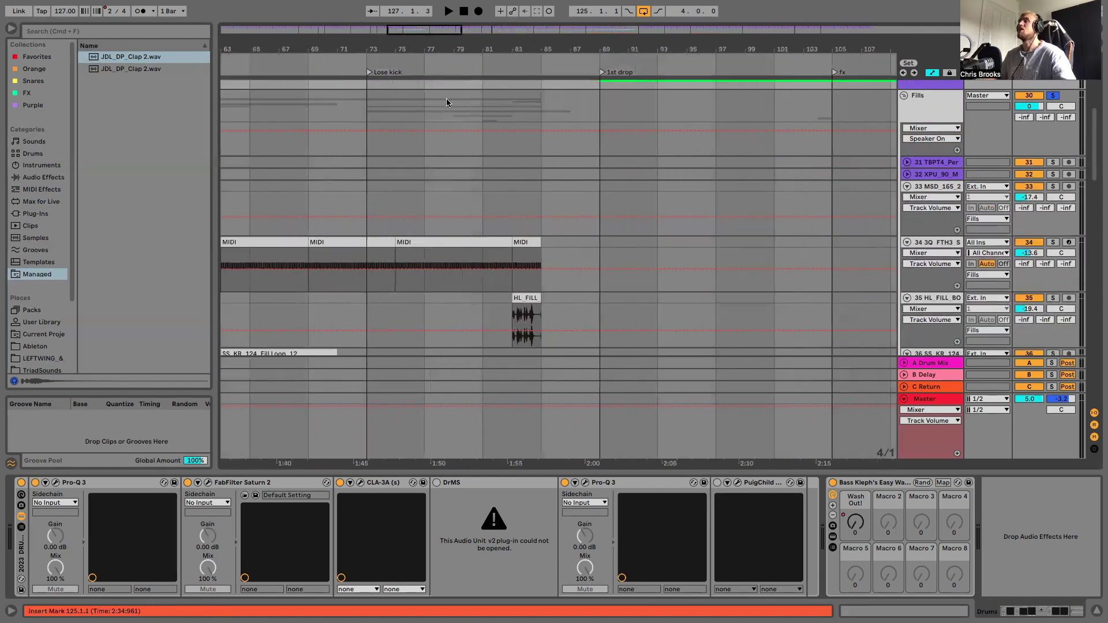
pyautogui.scroll(-5, 446, 102)
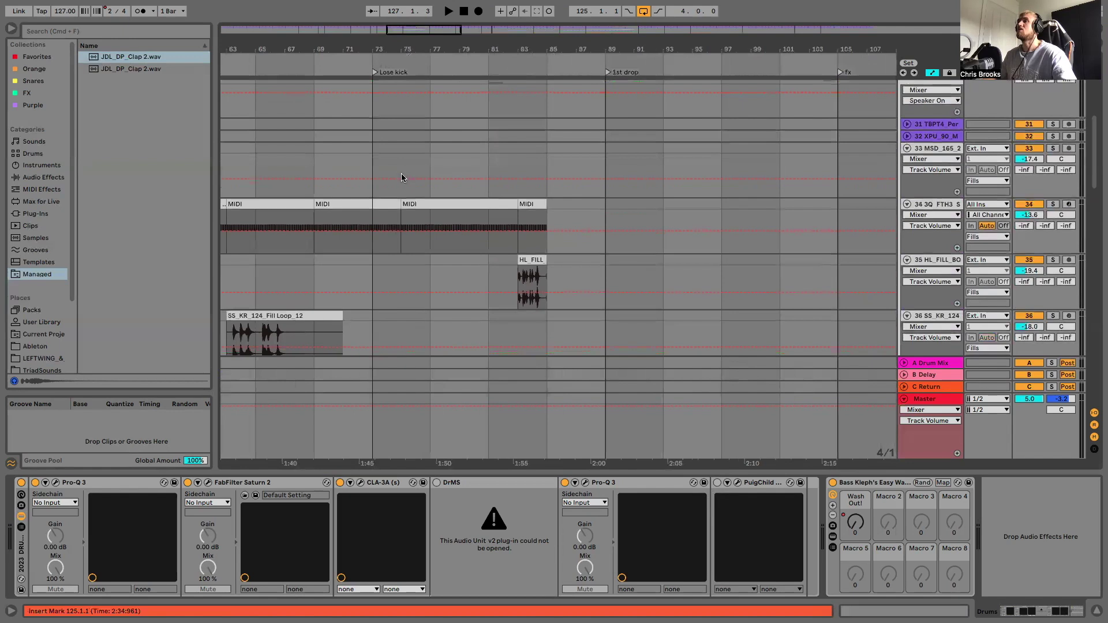
pyautogui.scroll(-8, 400, 173)
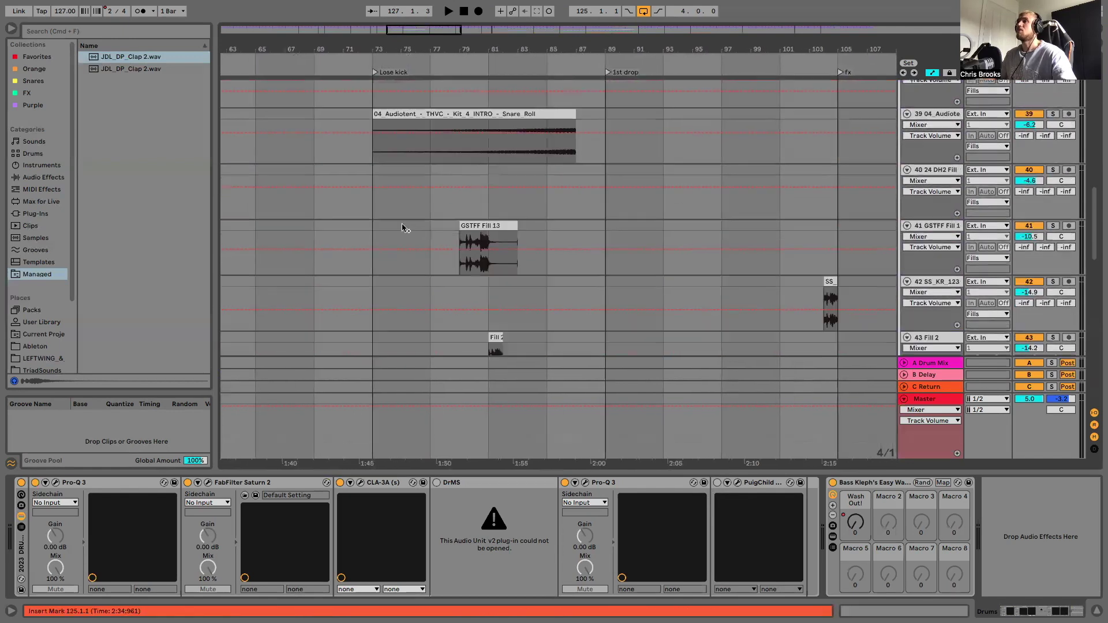
pyautogui.scroll(-6, 400, 234)
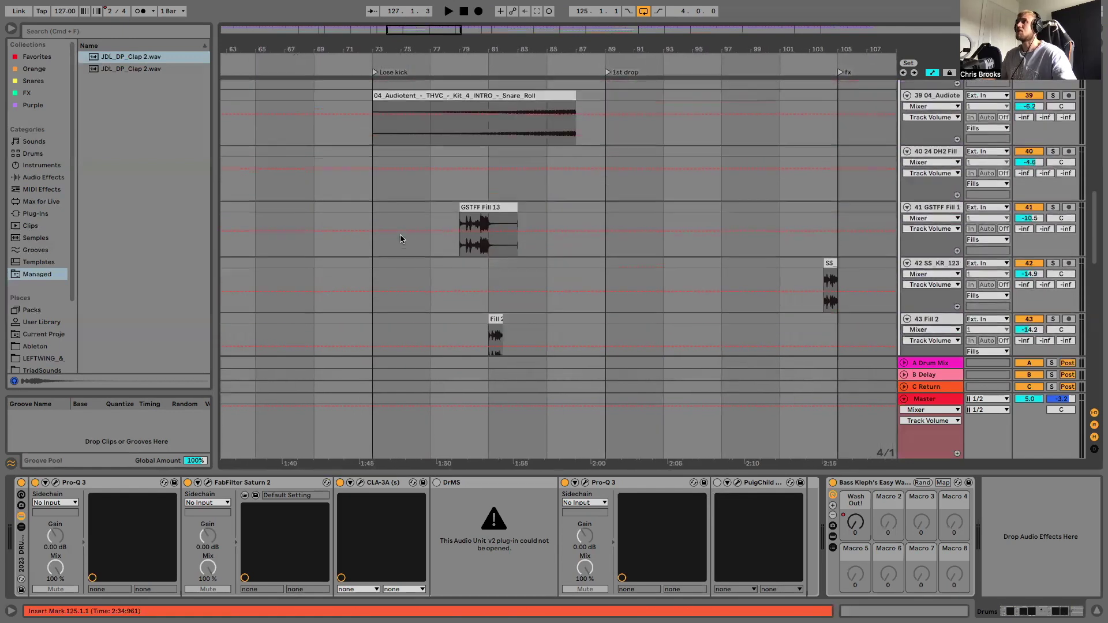
pyautogui.click(374, 219)
pyautogui.scroll(15, 807, 204)
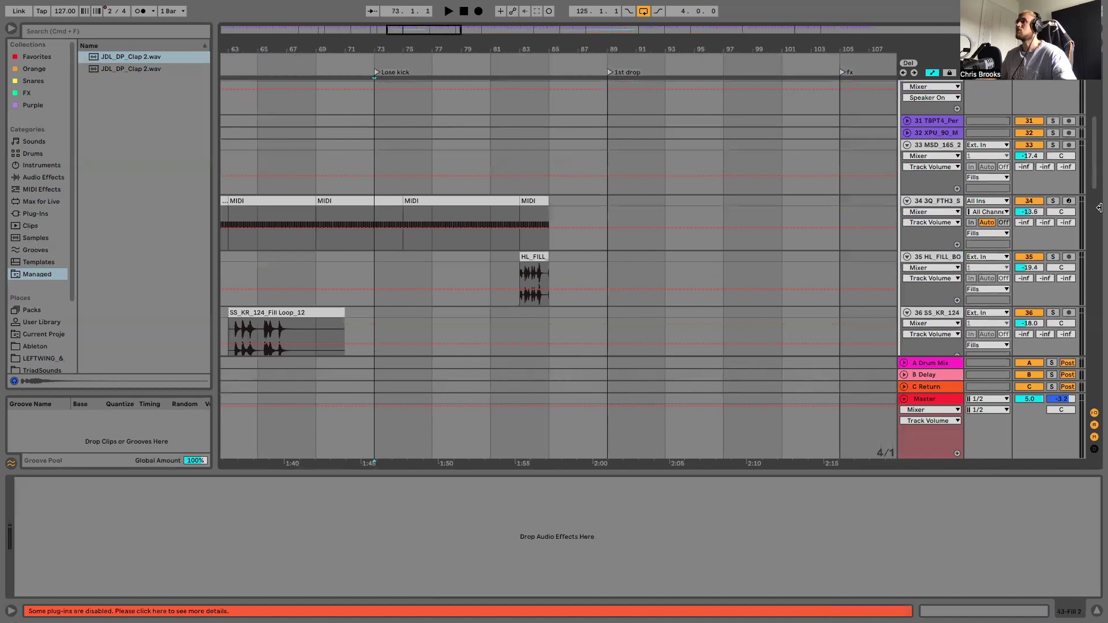
pyautogui.press('space')
pyautogui.scroll(-3, 697, 223)
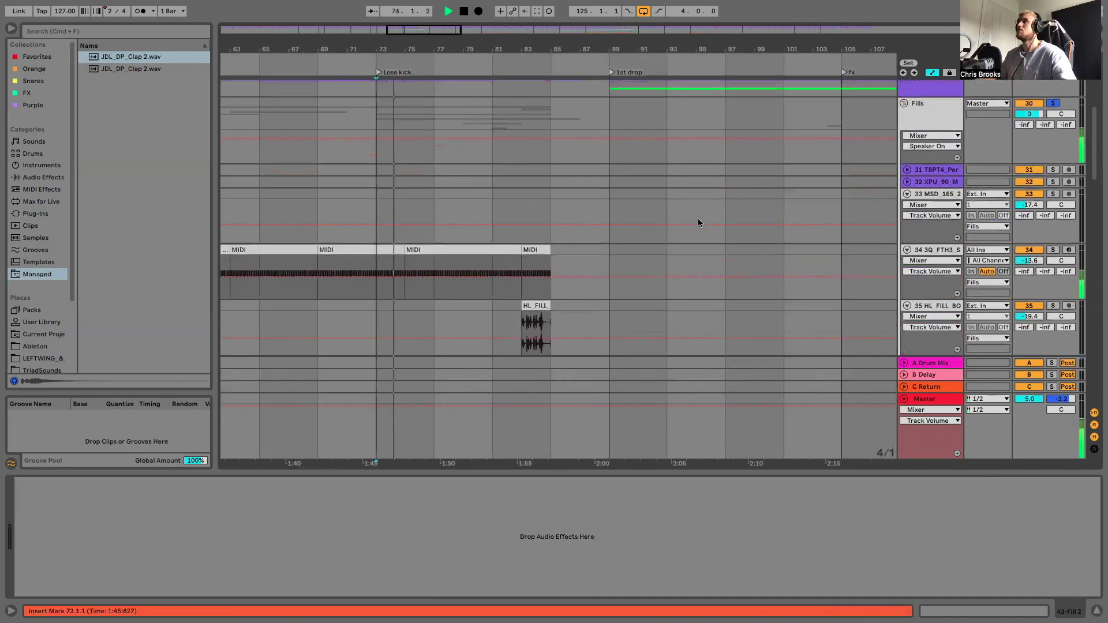
pyautogui.scroll(-7, 698, 223)
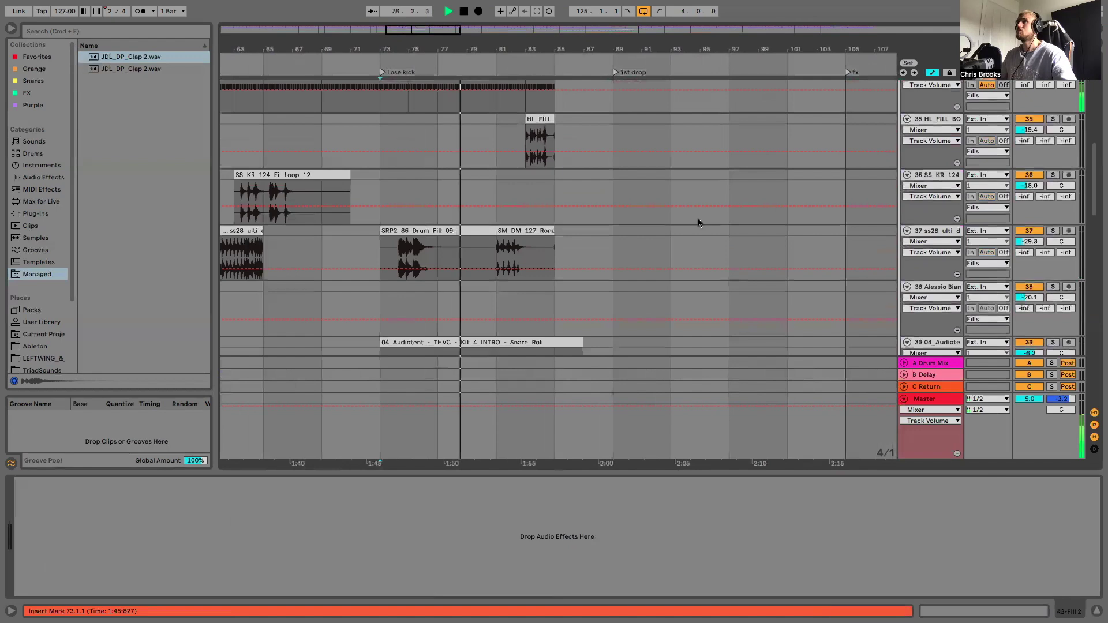
pyautogui.scroll(-5, 635, 300)
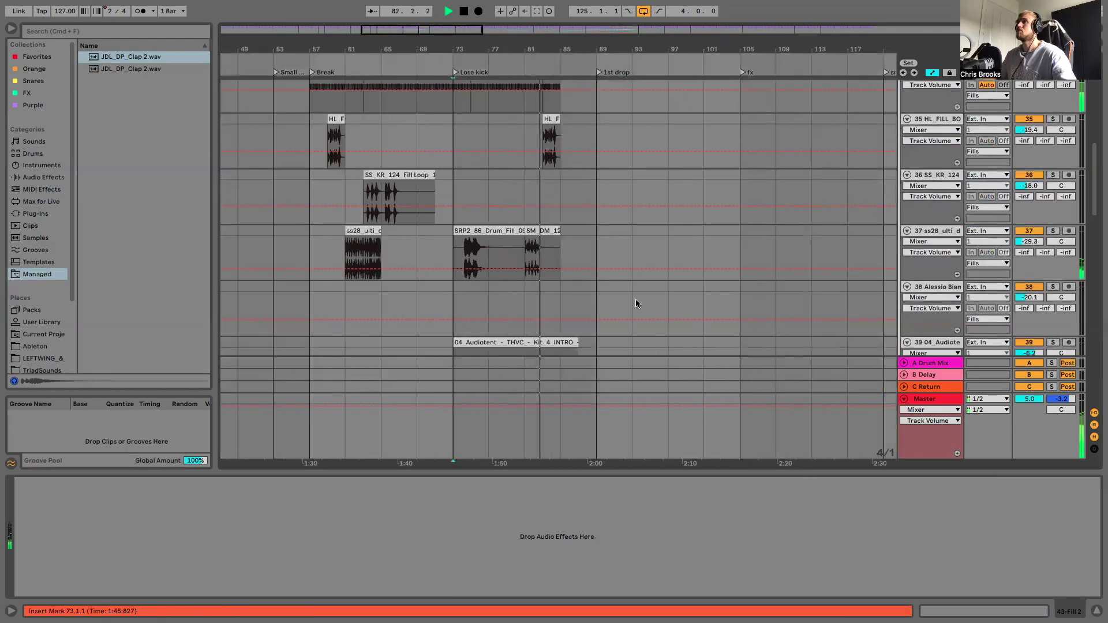
pyautogui.scroll(-5, 635, 300)
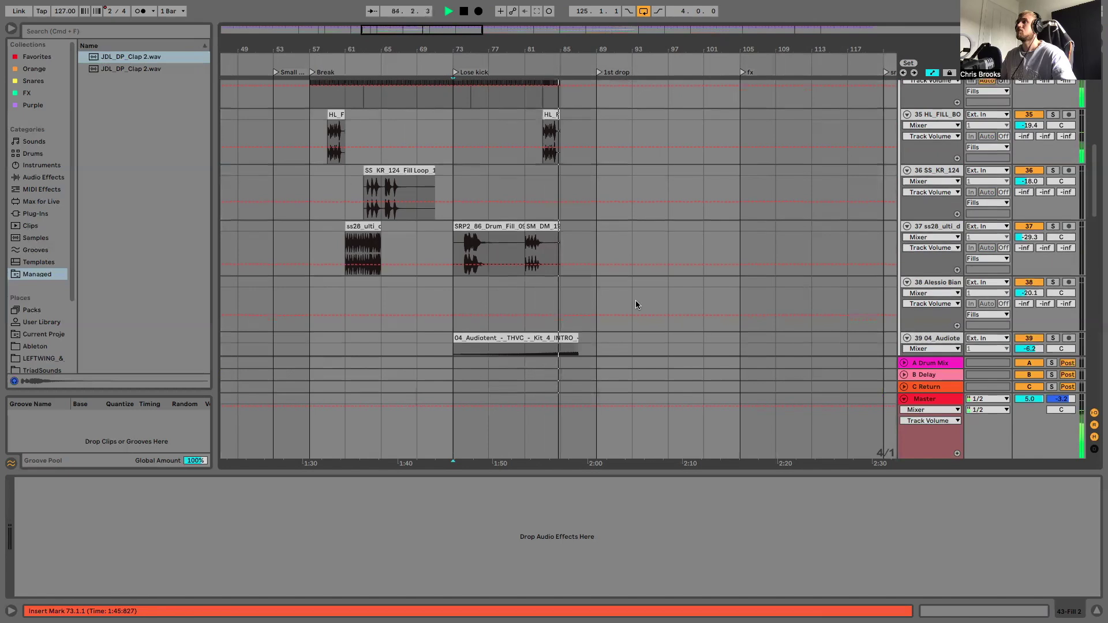
pyautogui.scroll(-6, 636, 300)
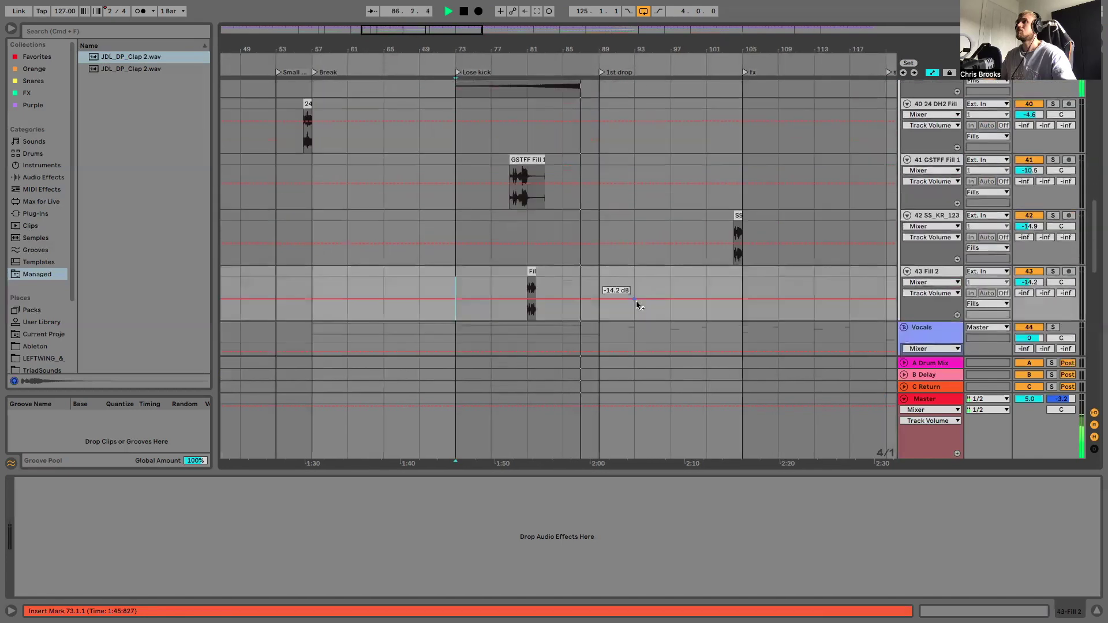
pyautogui.press('space')
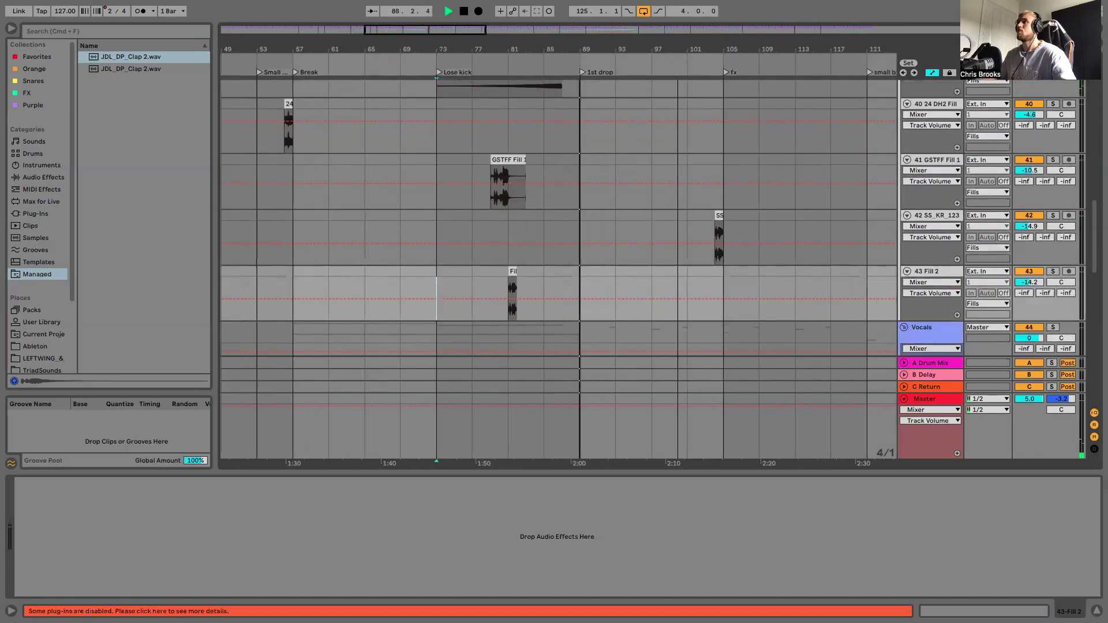
# Step: Set the arrangement grid to 1/2 and play the SS_KR_123 fill from bar 104, just before the fx marker
pyautogui.press('-')
pyautogui.rightClick(531, 229)
pyautogui.click(686, 389)
pyautogui.click(562, 225)
pyautogui.press('space')
pyautogui.scroll(10, 649, 213)
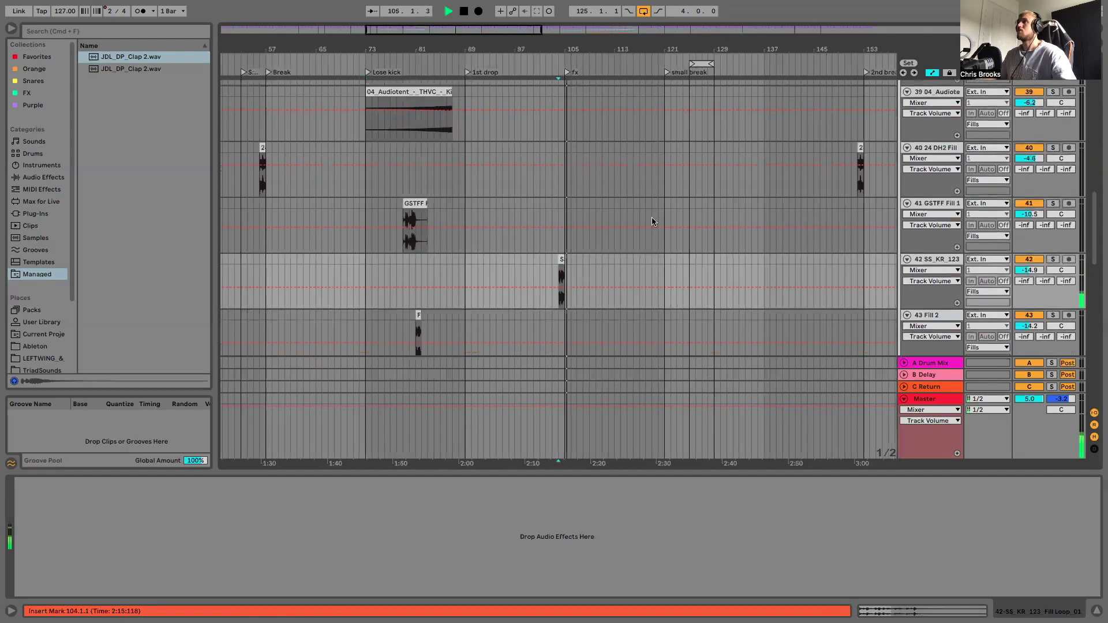
pyautogui.press('-')
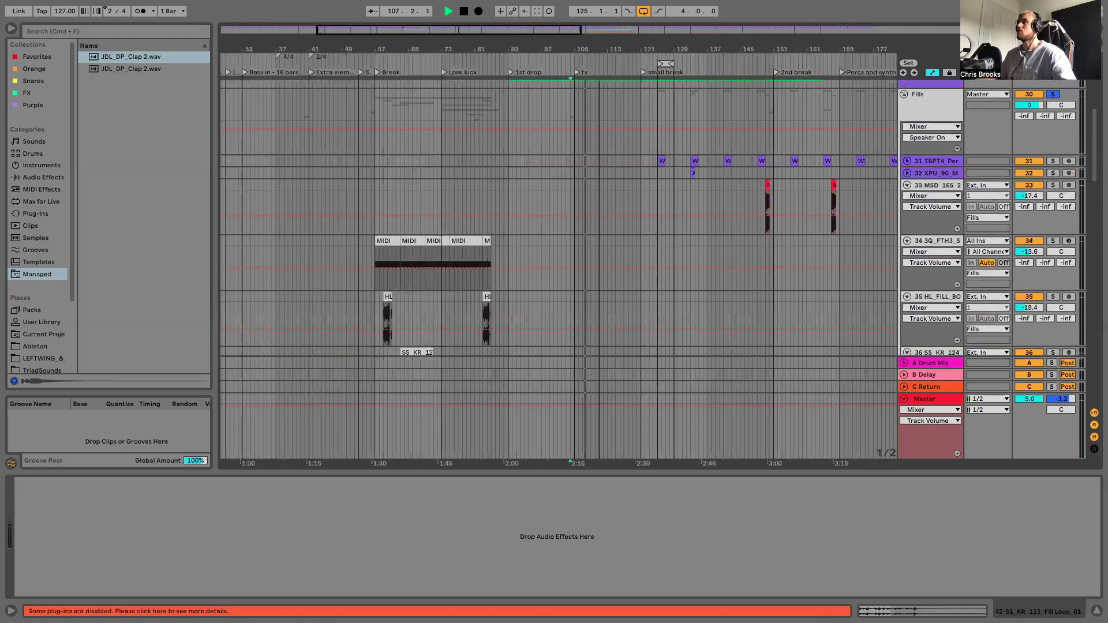
pyautogui.scroll(-5, 601, 192)
pyautogui.scroll(5, 612, 206)
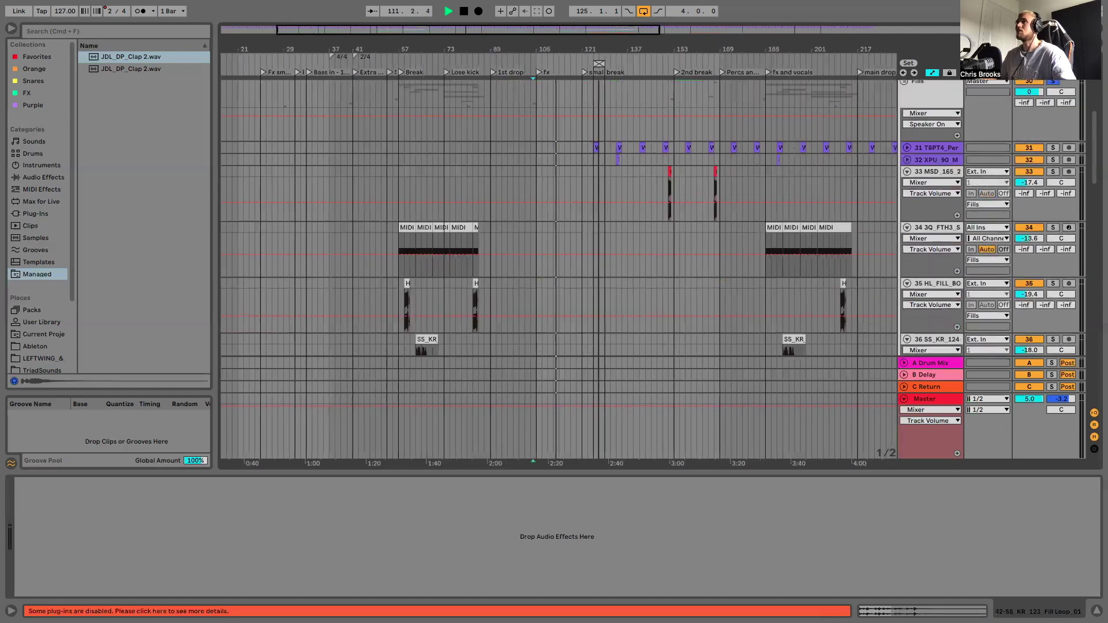
# Step: Unfold the TBPT4_Per and XPU_90_M tracks and audition each one soloed, from bar 125 and bar 133 respectively
pyautogui.scroll(5, 592, 170)
pyautogui.click(591, 161)
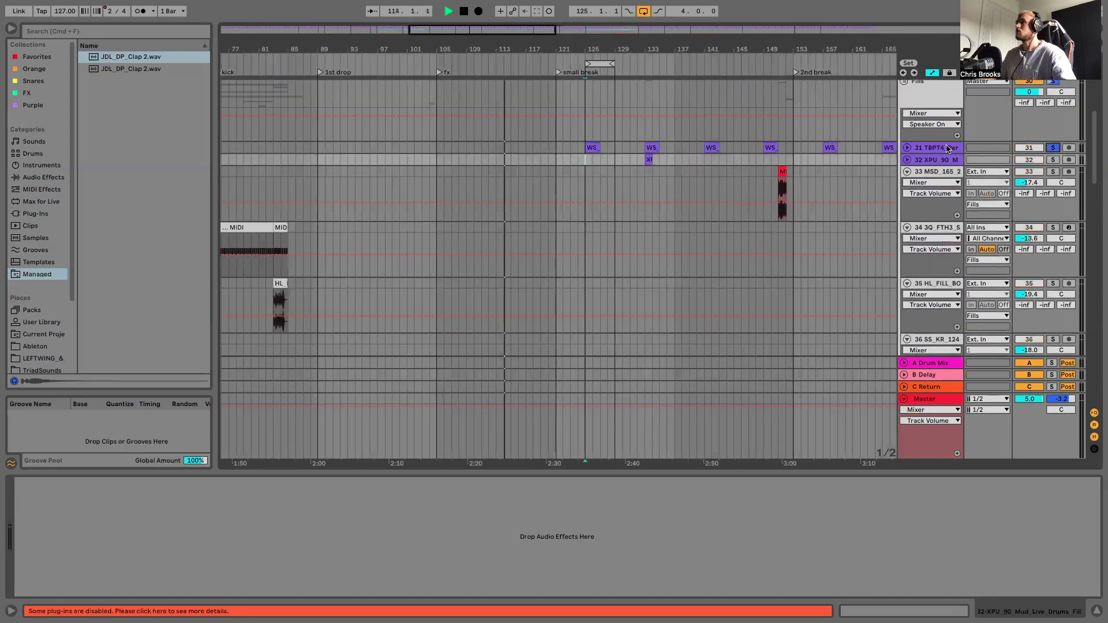
pyautogui.click(907, 148)
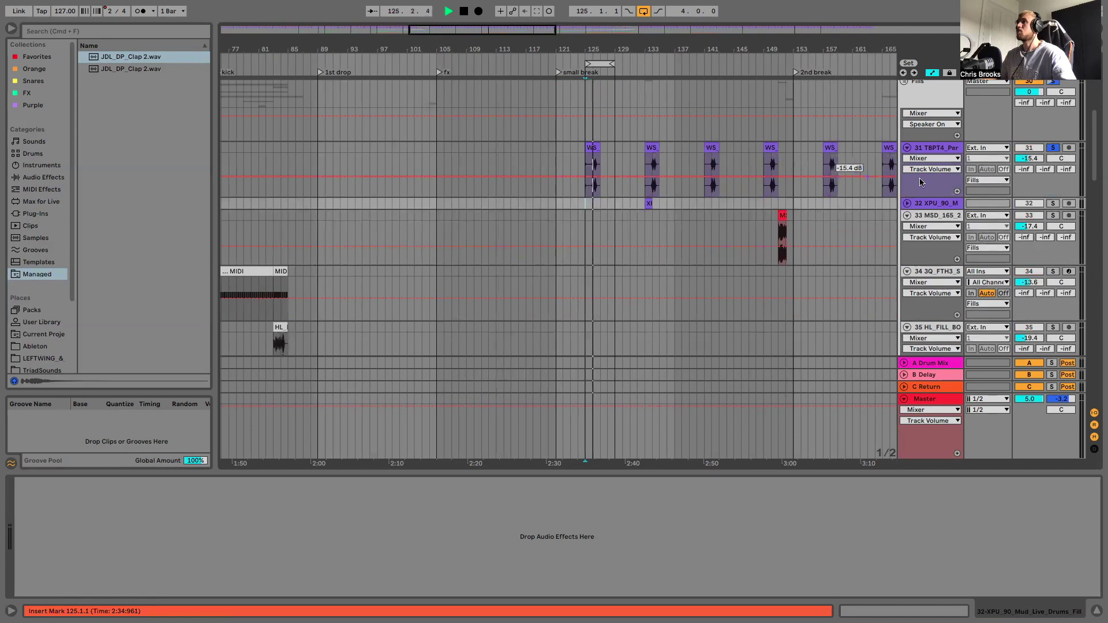
pyautogui.click(907, 203)
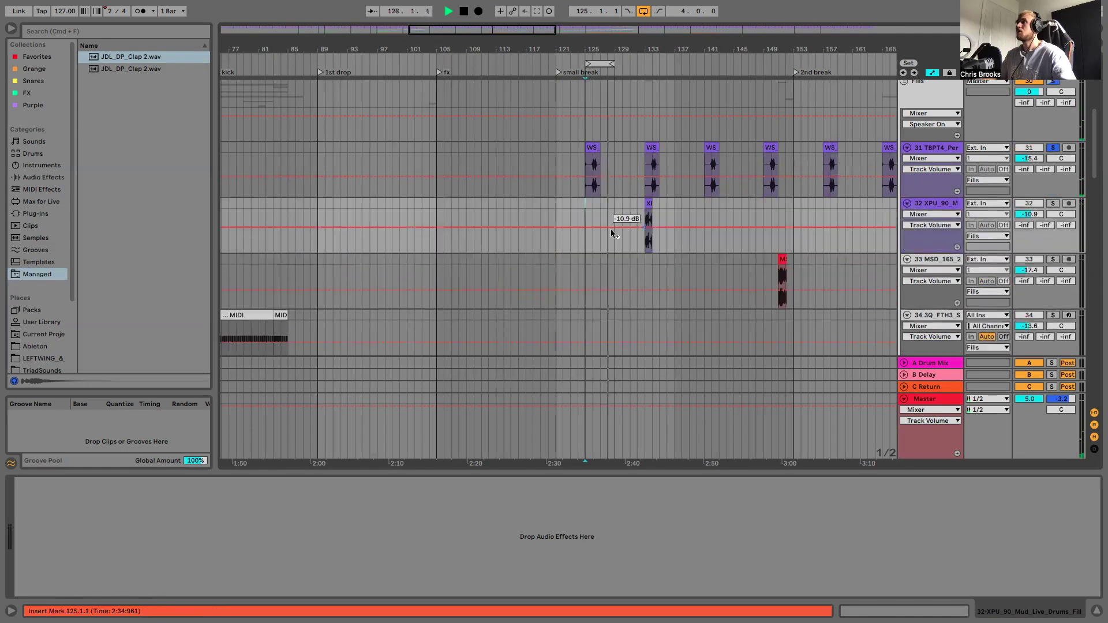
pyautogui.click(642, 213)
pyautogui.click(1054, 203)
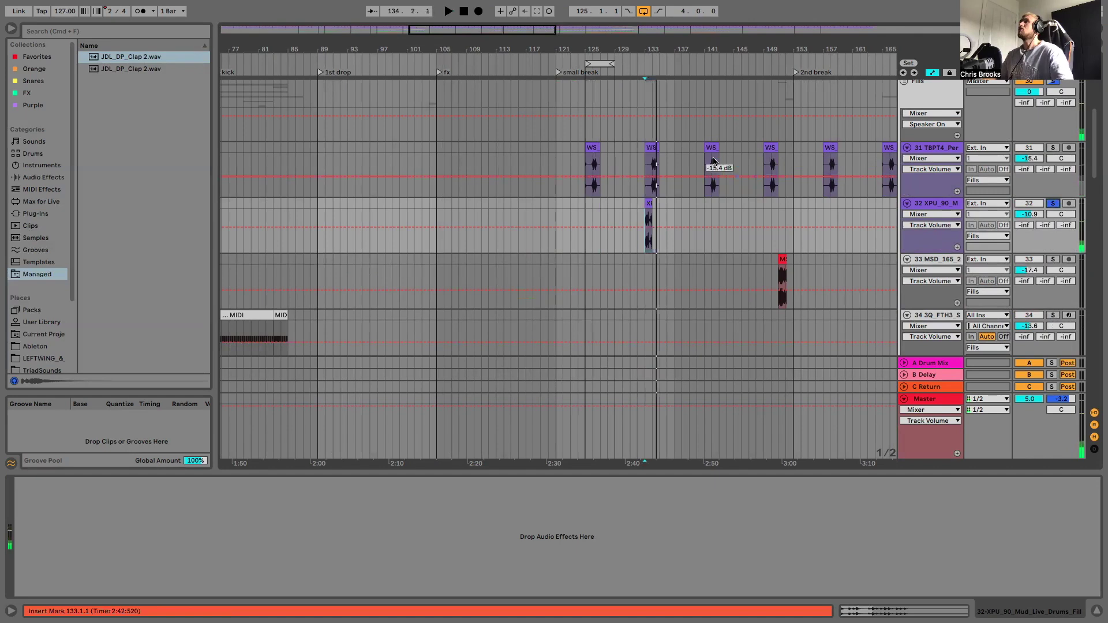
# Step: Return the solo from the XPU_90_M track to the whole Fills group
pyautogui.moveTo(625, 45); pyautogui.dragTo(566, 35)
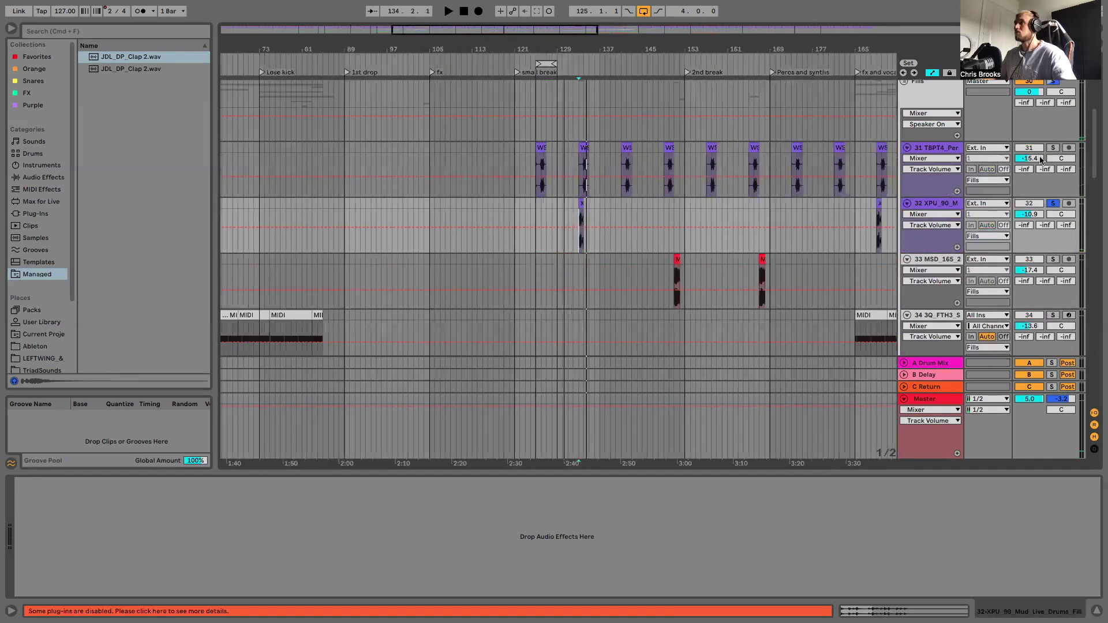
pyautogui.press('-')
pyautogui.click(1056, 84)
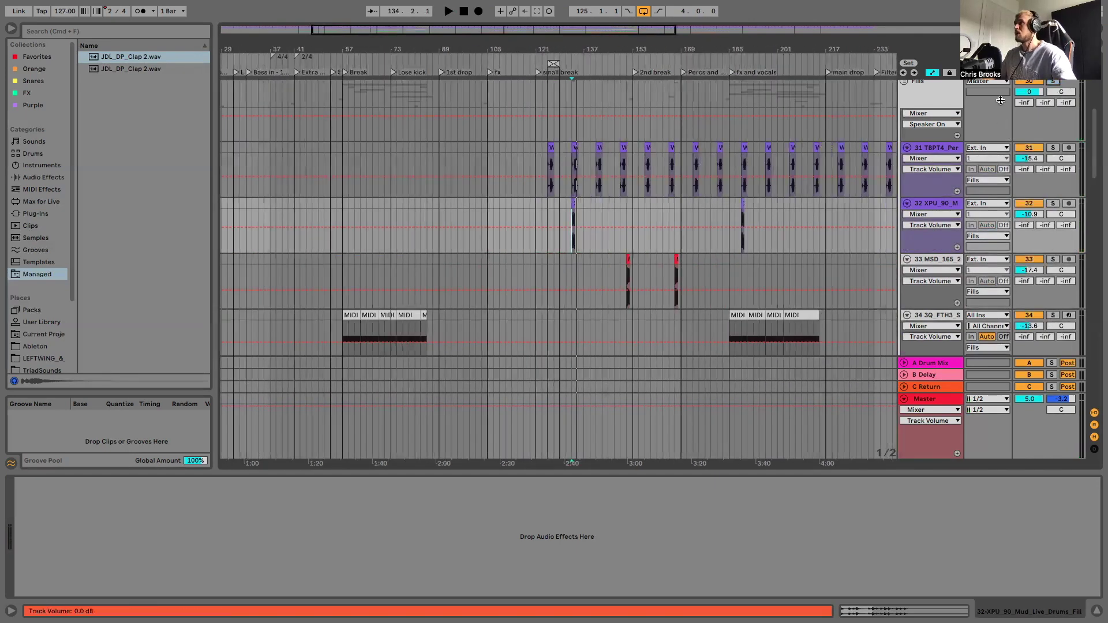
# Step: Fold the fill tracks from 31 TBPT4_Per through 43 Fill 2
pyautogui.click(906, 148)
pyautogui.click(907, 160)
pyautogui.click(907, 171)
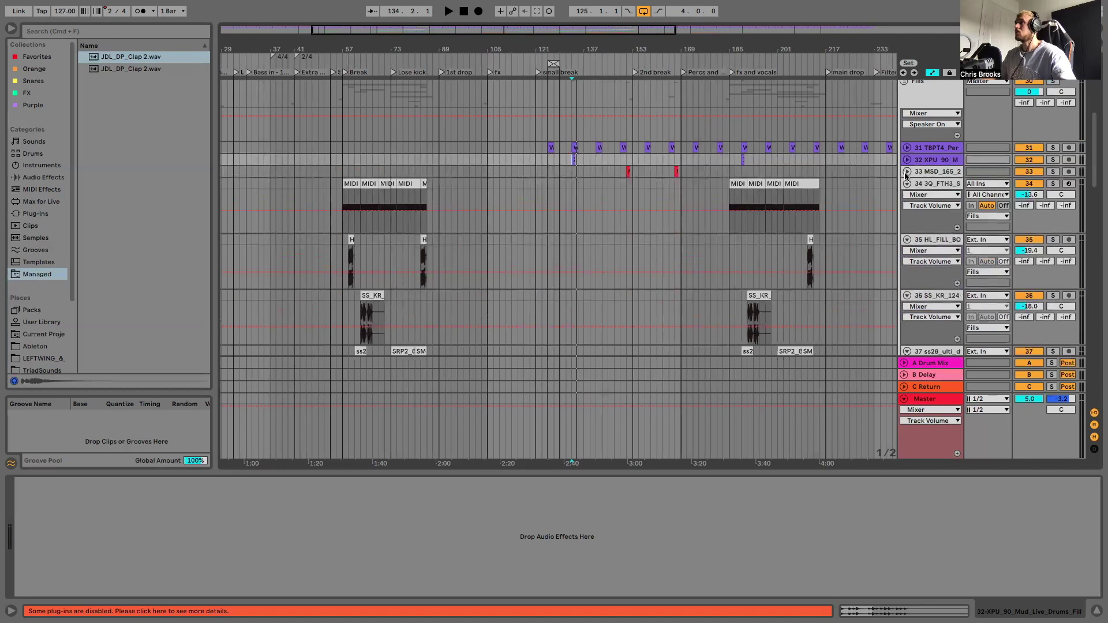
pyautogui.click(906, 183)
pyautogui.click(906, 196)
pyautogui.click(907, 208)
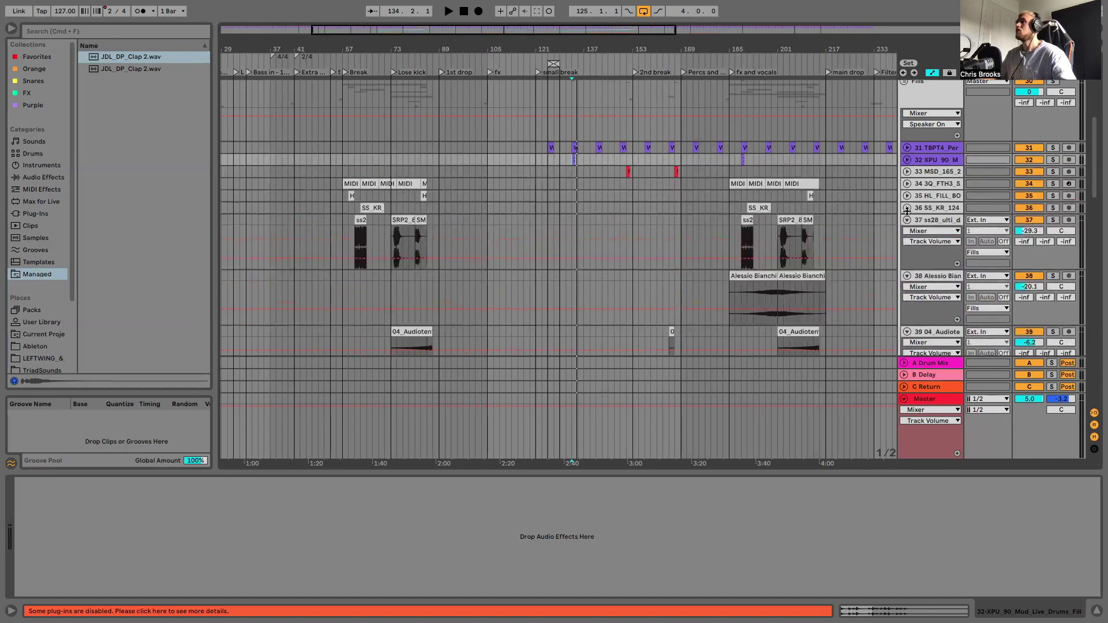
pyautogui.click(907, 220)
pyautogui.click(907, 232)
pyautogui.click(906, 244)
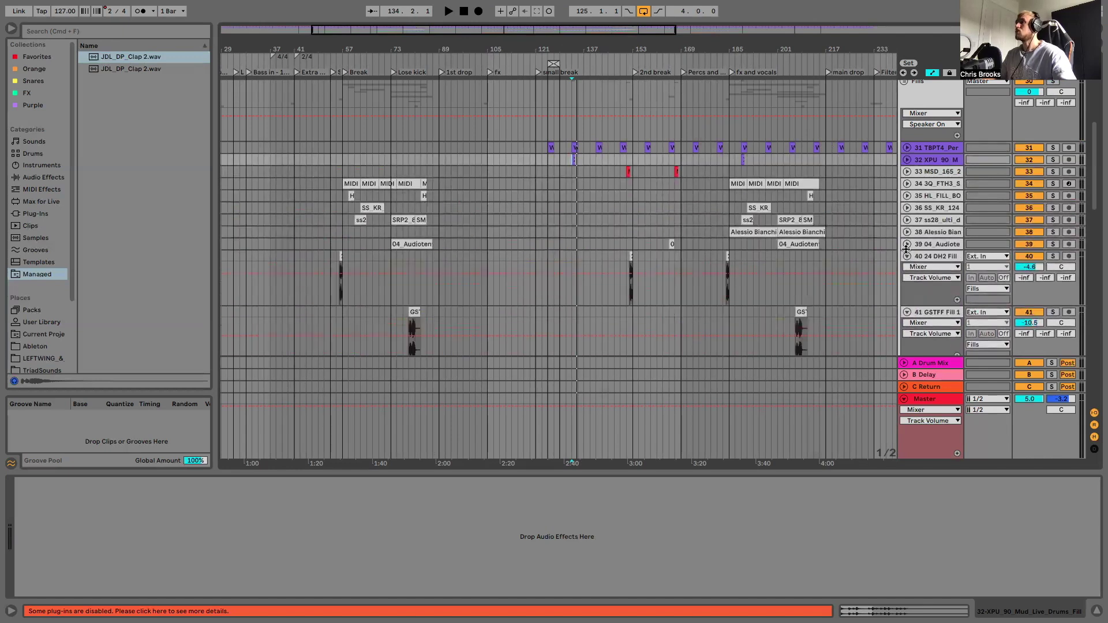
pyautogui.click(907, 257)
pyautogui.click(907, 268)
pyautogui.click(907, 281)
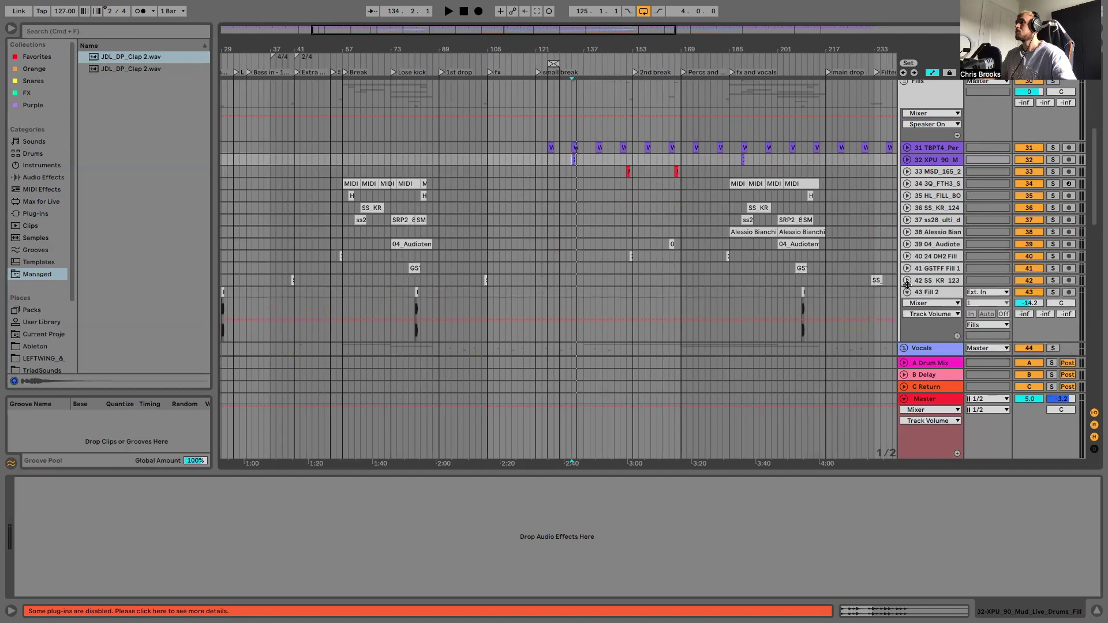
pyautogui.click(906, 292)
# Step: Unfold the tracks inside the Vocal Shots group, from 55 MTV_126 up to 46 TBPT4_Vo
pyautogui.scroll(-10, 771, 212)
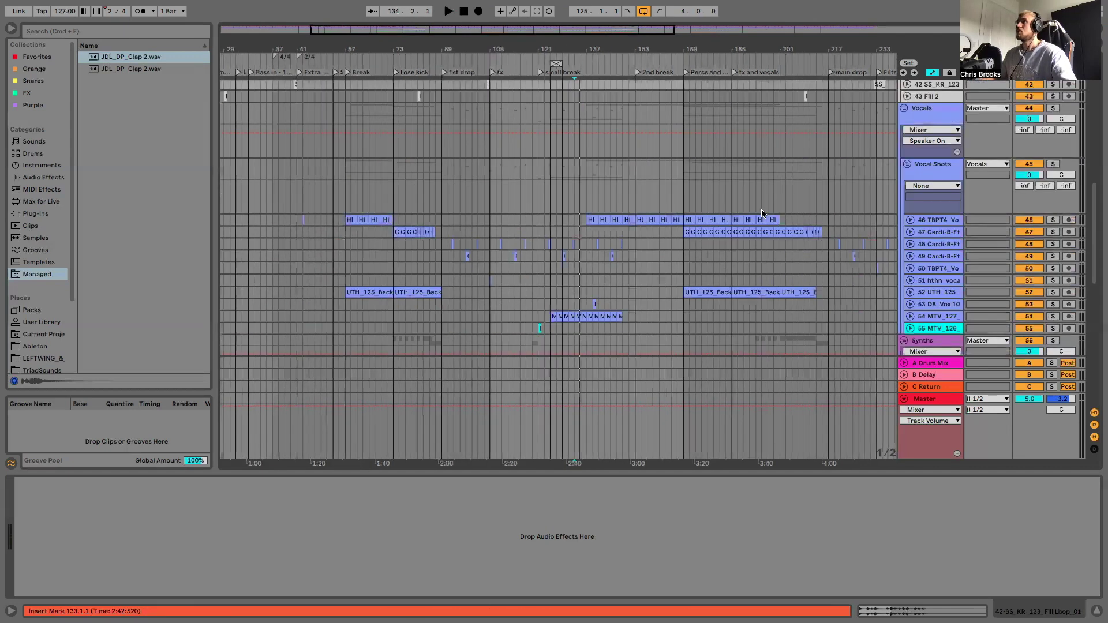
pyautogui.click(910, 263)
pyautogui.click(910, 250)
pyautogui.click(911, 238)
pyautogui.click(911, 227)
pyautogui.click(911, 215)
pyautogui.click(910, 202)
pyautogui.click(910, 189)
pyautogui.click(910, 178)
pyautogui.click(910, 166)
pyautogui.click(910, 157)
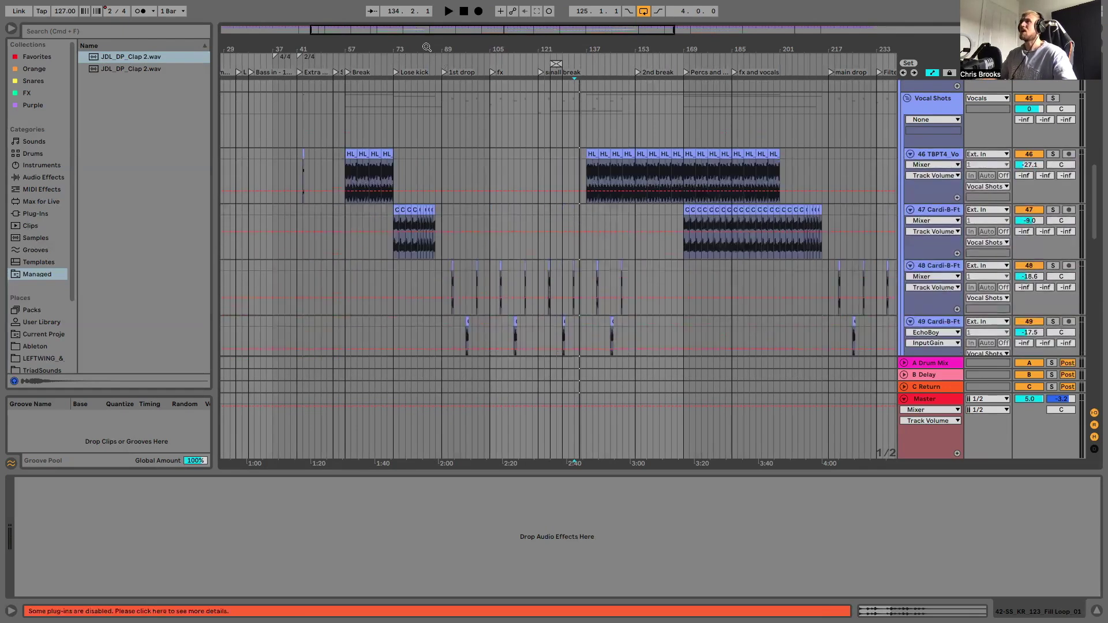
# Step: Audition the 47 Cardi-B vocal track soloed from bar 80, in the Lose kick section
pyautogui.press('+')
pyautogui.press('+')
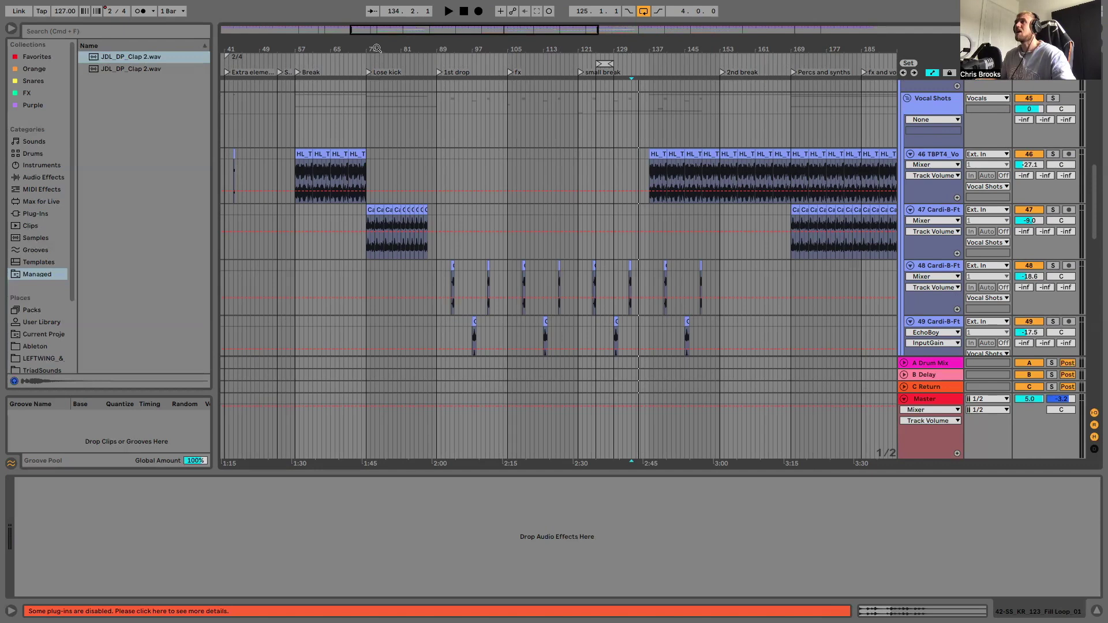
pyautogui.press('+')
pyautogui.moveTo(378, 47)
pyautogui.mouseDown()
pyautogui.moveTo(377, 63)
pyautogui.moveTo(378, 47)
pyautogui.mouseUp()
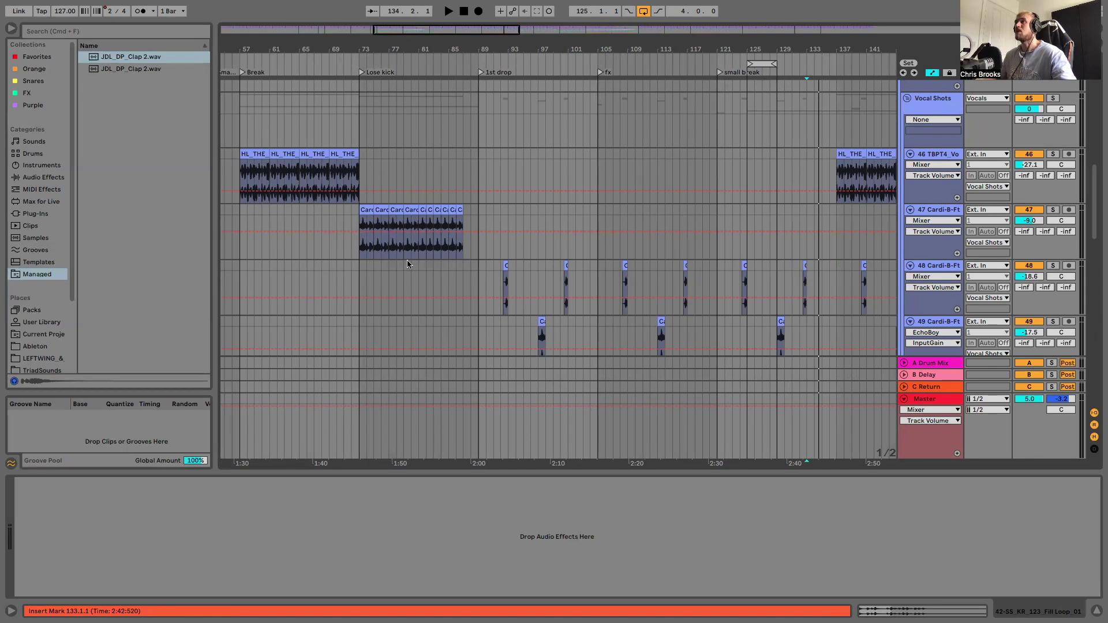
pyautogui.scroll(-2, 408, 264)
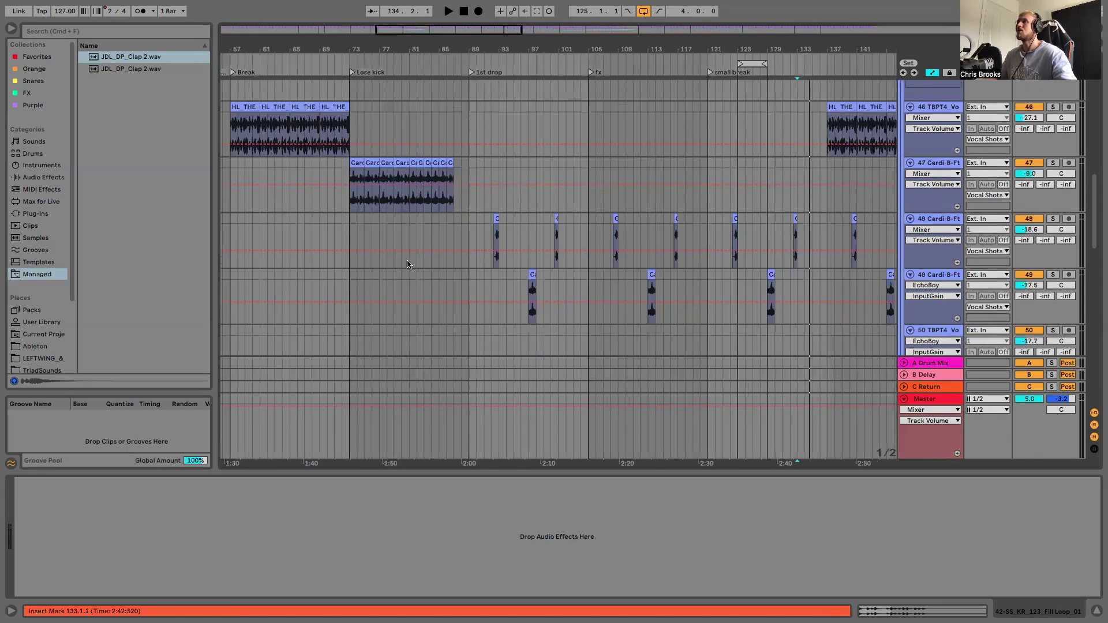
pyautogui.scroll(-1, 494, 117)
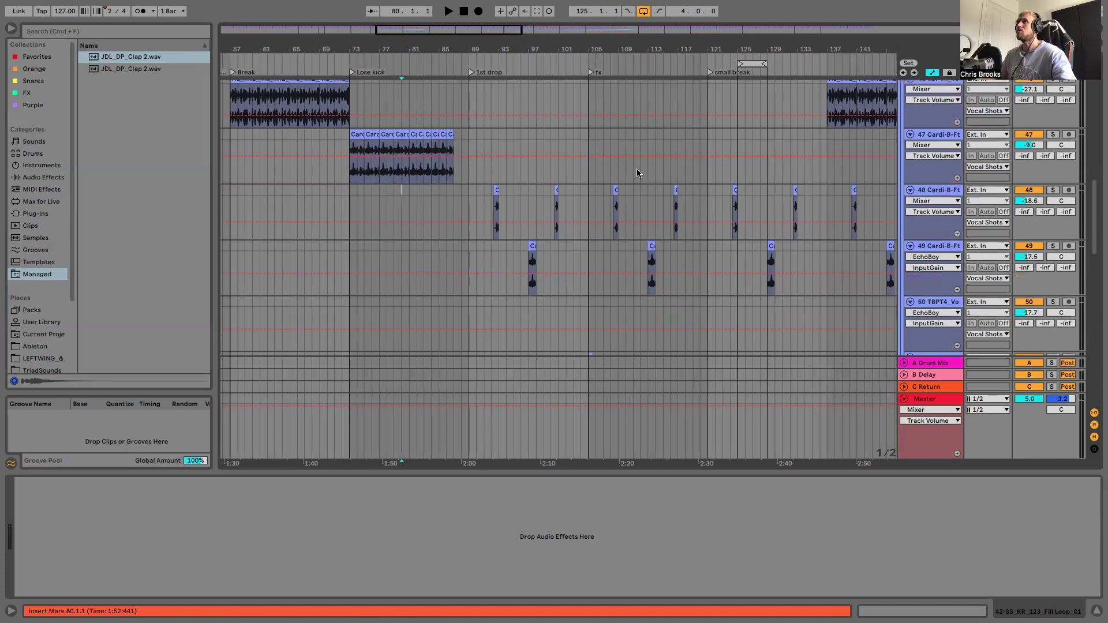
pyautogui.click(402, 190)
pyautogui.press('space')
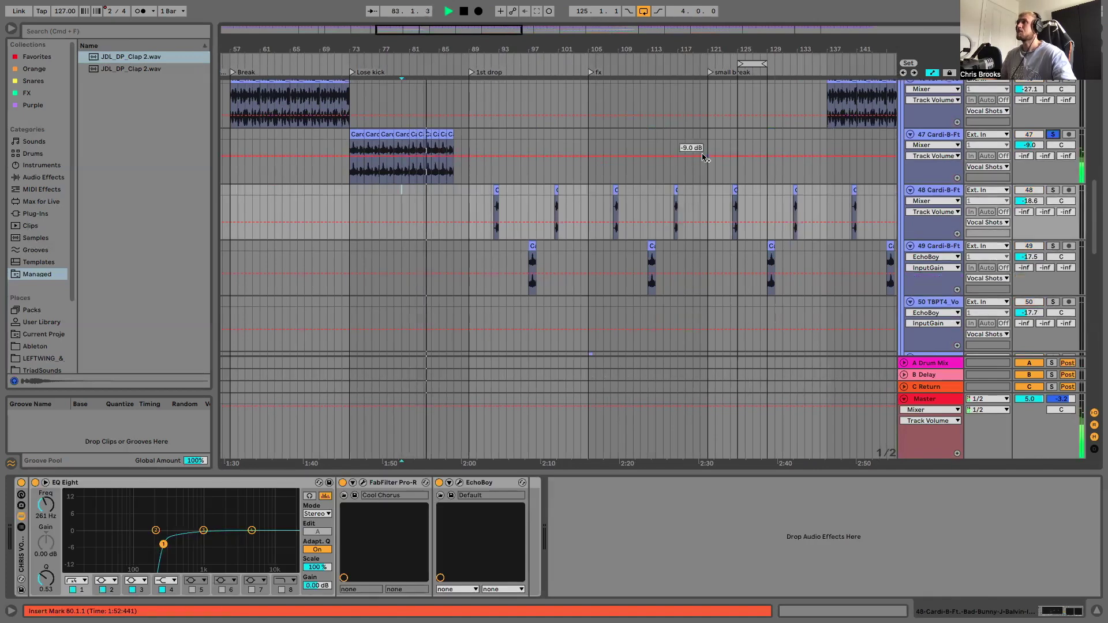
pyautogui.rightClick(687, 141)
pyautogui.press('Escape')
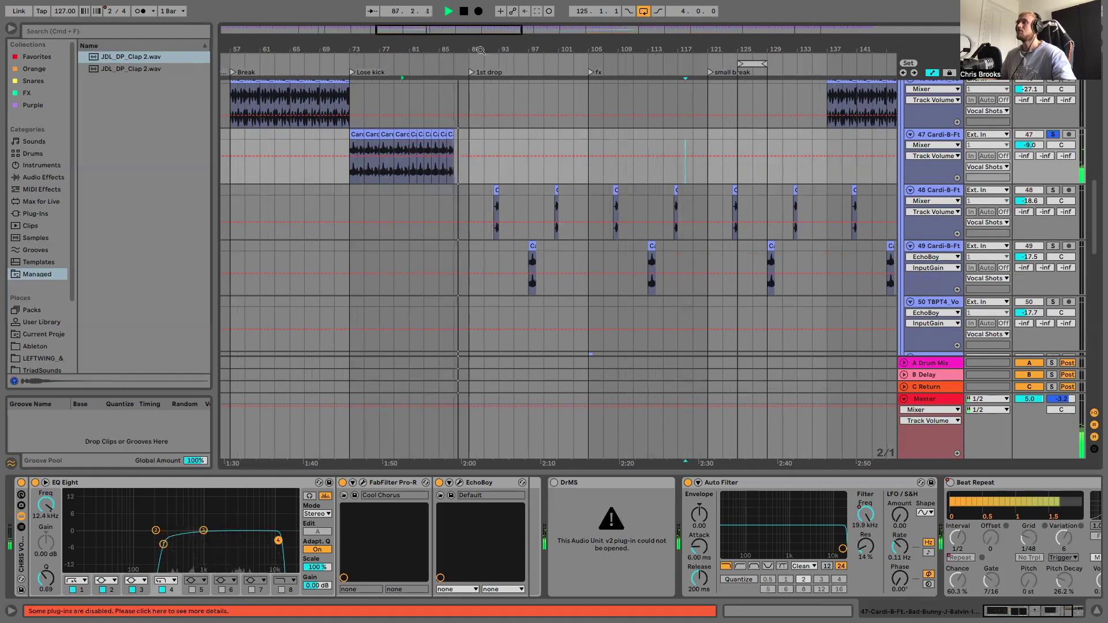
# Step: Set the arrangement's fixed grid to 1/2
pyautogui.scroll(5, 469, 173)
pyautogui.rightClick(487, 203)
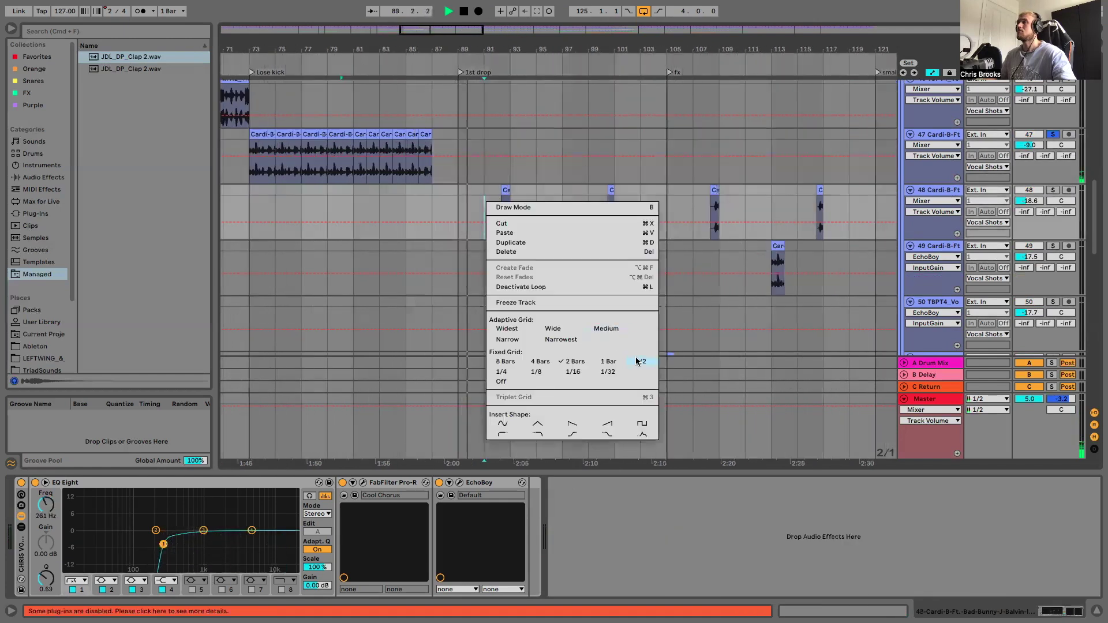
pyautogui.click(641, 361)
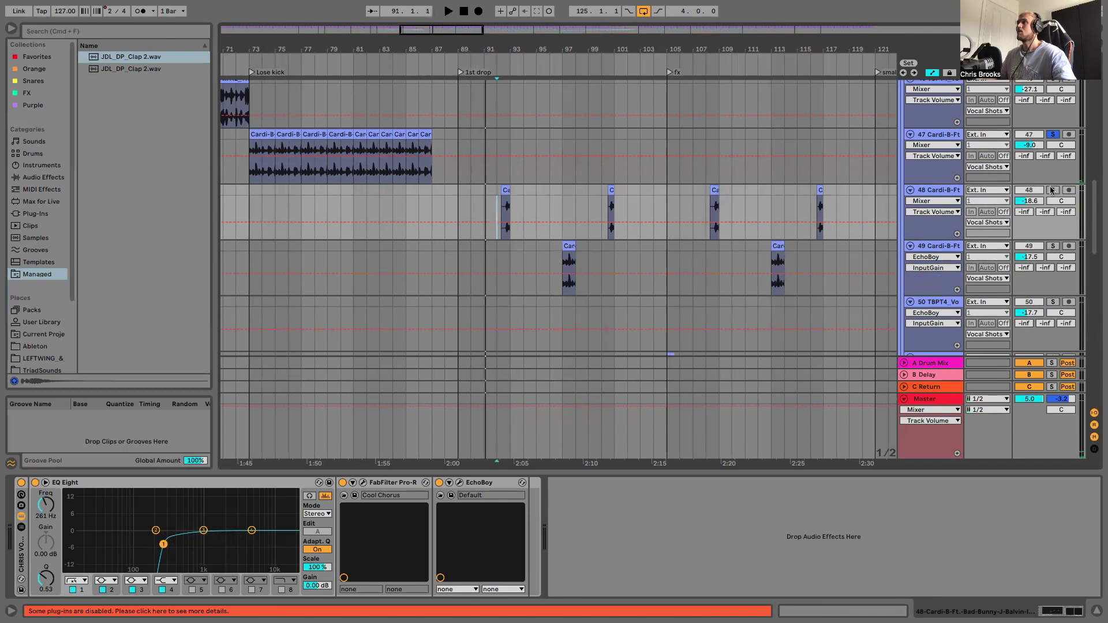
# Step: Audition Cardi-B tracks 48 and 49 soloed after the 1st drop marker, and inspect track 49's clip at bar 97
pyautogui.press('space')
pyautogui.click(1053, 189)
pyautogui.click(1053, 246)
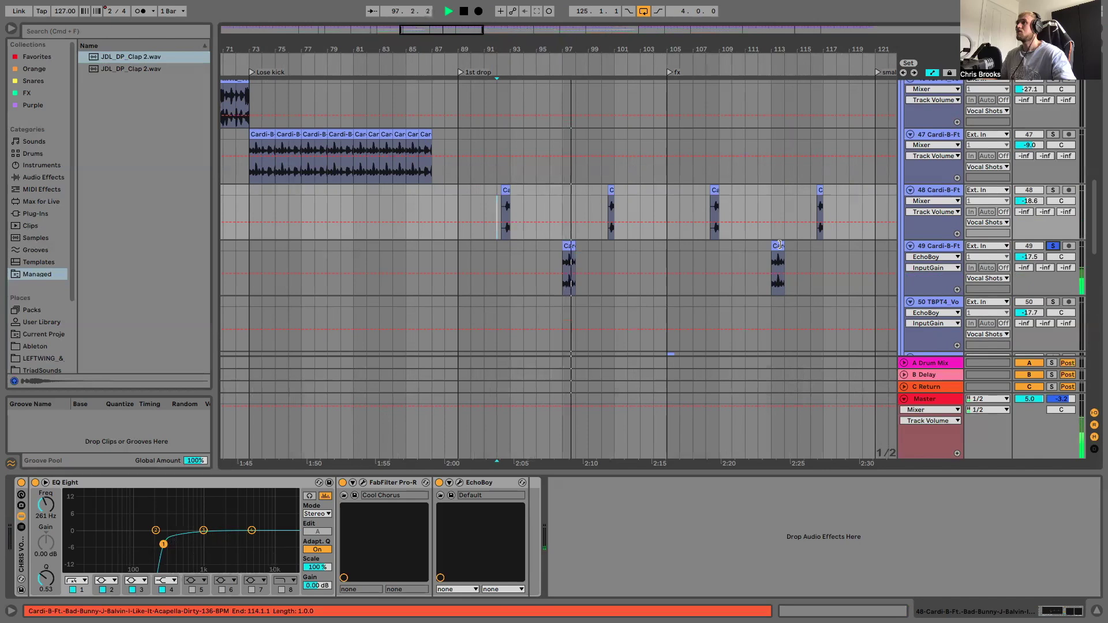
pyautogui.press('space')
pyautogui.doubleClick(569, 247)
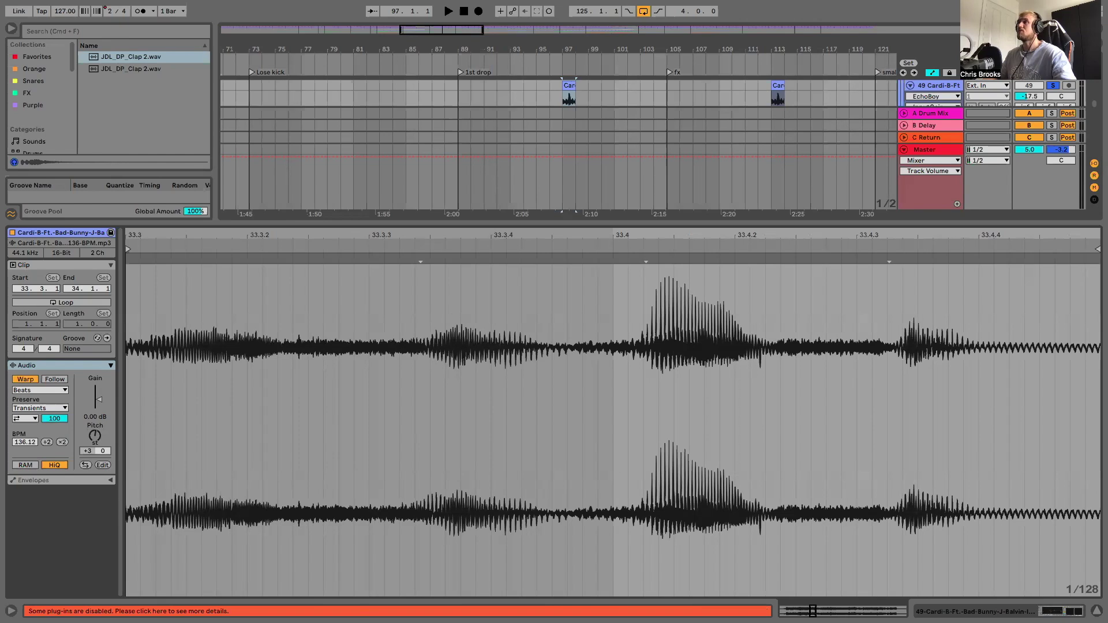
pyautogui.press('super+alt+l')
# Step: Compare the soloed Cardi-B vocals by playing track 47 from bar 84 and track 49 from bar 97
pyautogui.scroll(8, 489, 307)
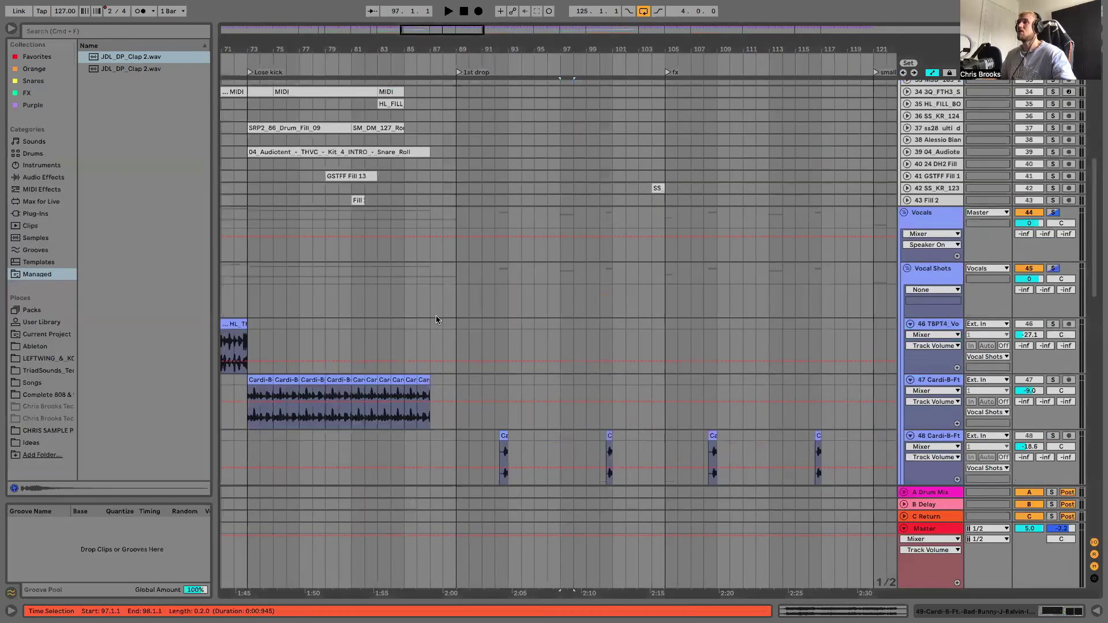
pyautogui.scroll(-3, 393, 326)
pyautogui.click(392, 326)
pyautogui.click(1052, 269)
pyautogui.press('space')
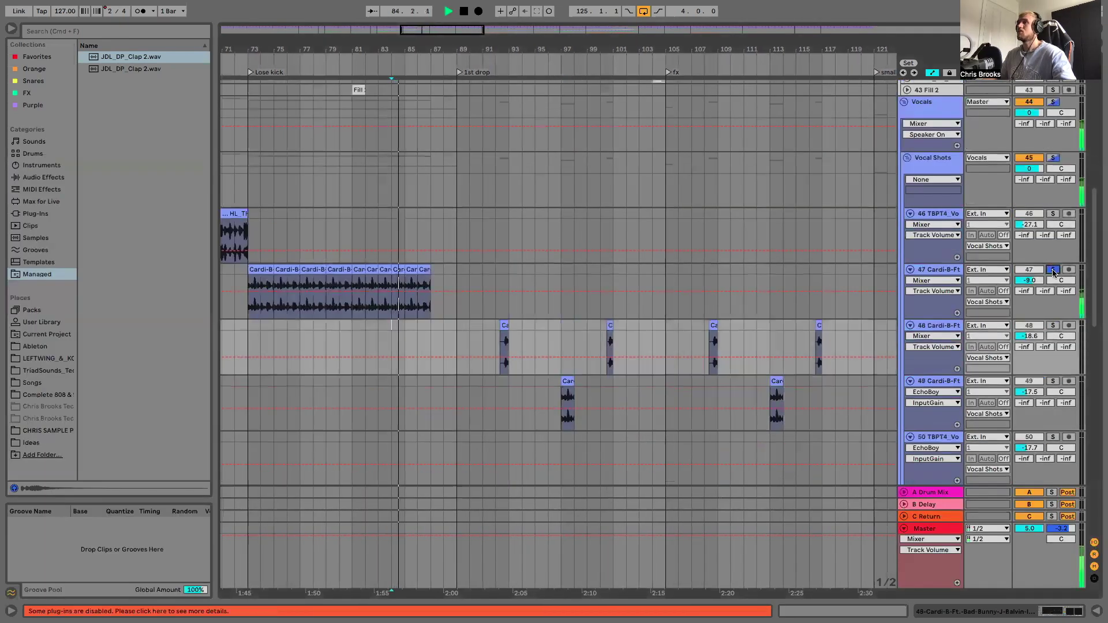
pyautogui.press('space')
pyautogui.click(563, 397)
pyautogui.click(1052, 381)
pyautogui.press('space')
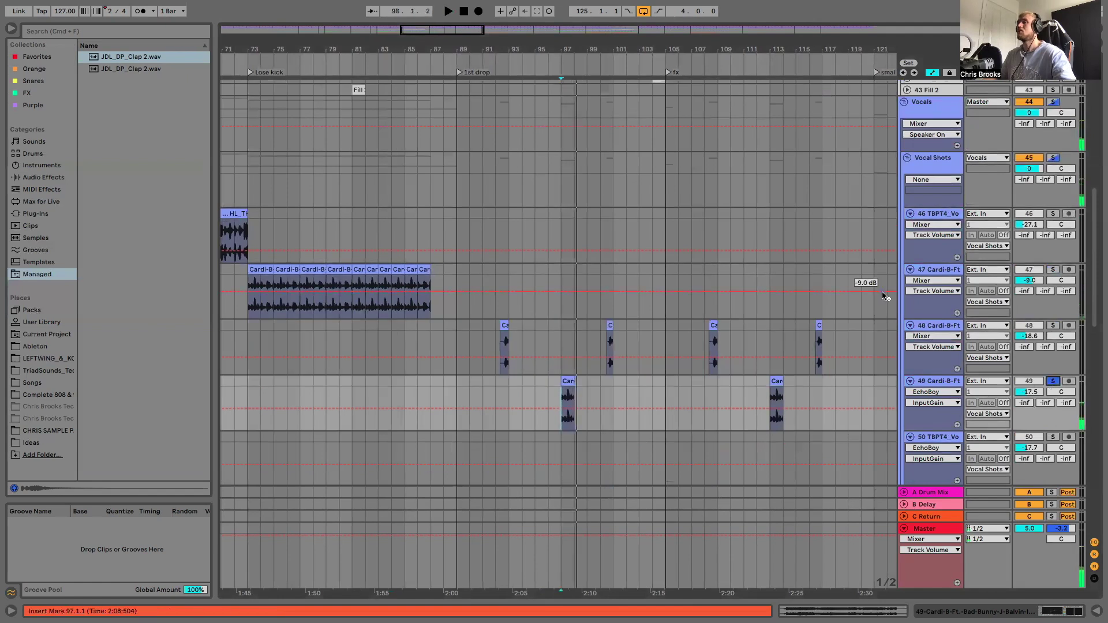
# Step: Audition the 52 UTH_125 background from bar 77 and the 51 hthn_voca shot from bar 105, each soloed
pyautogui.scroll(-5, 536, 138)
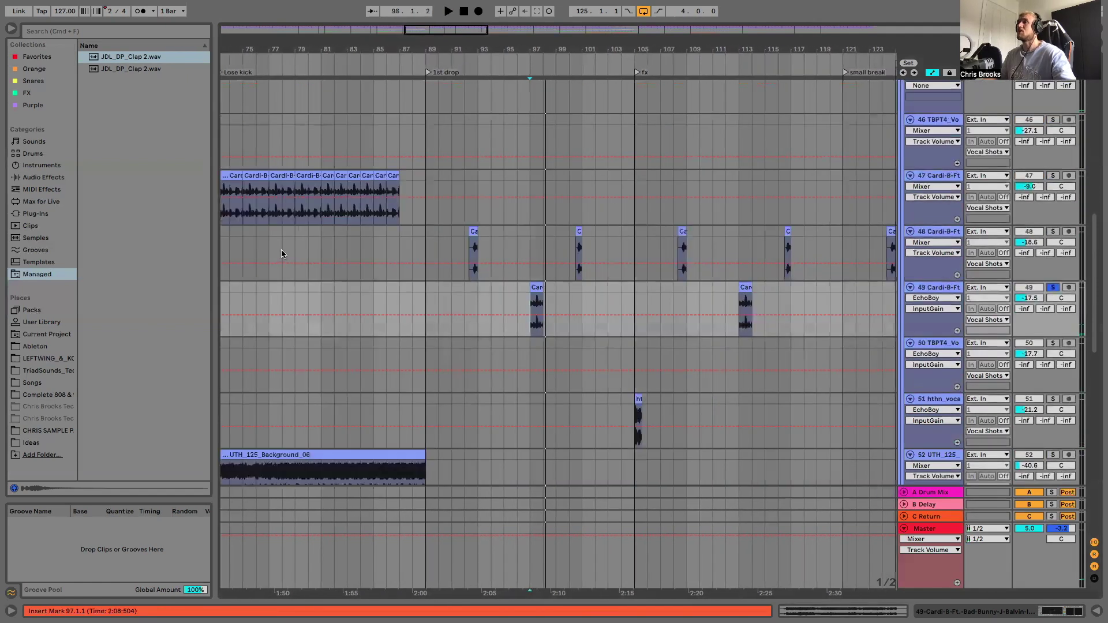
pyautogui.moveTo(511, 58); pyautogui.dragTo(500, 50)
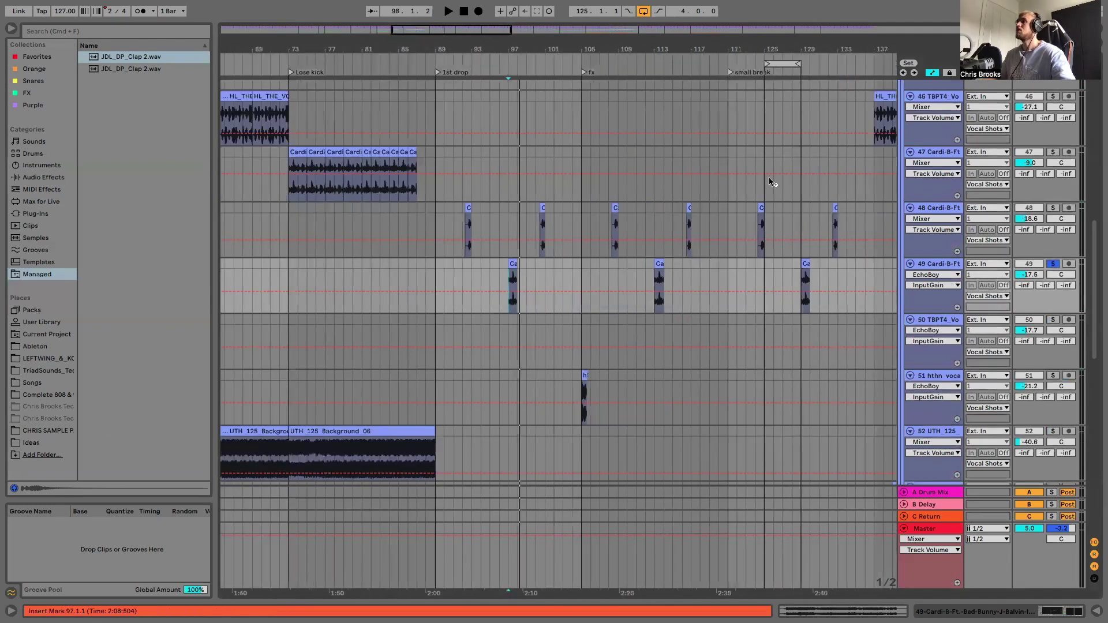
pyautogui.scroll(-3, 772, 183)
pyautogui.click(325, 381)
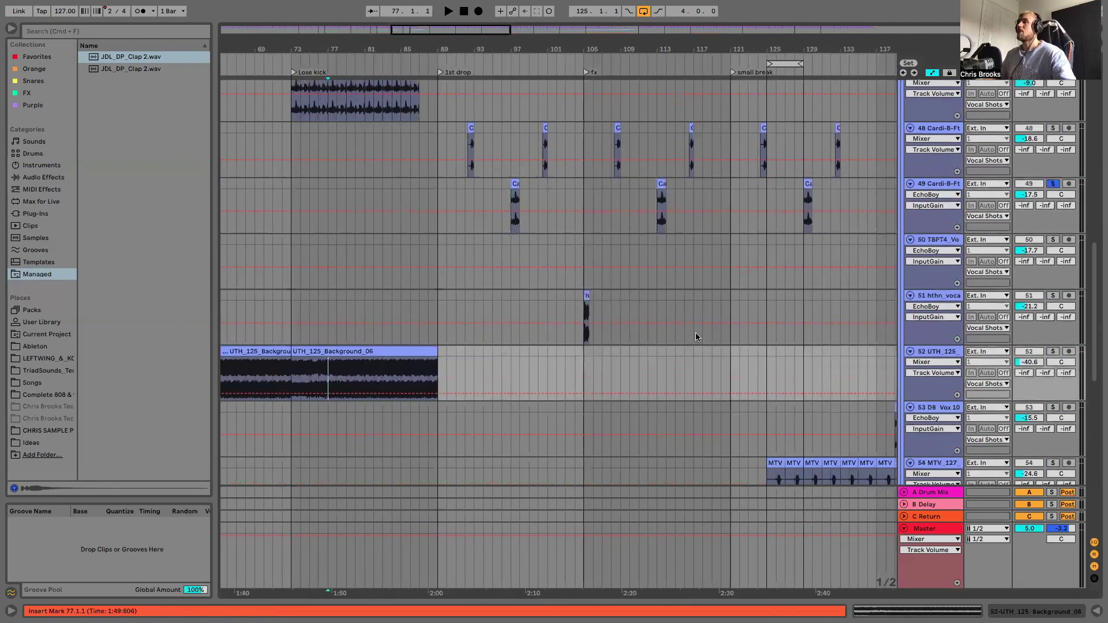
pyautogui.click(1052, 351)
pyautogui.press('space')
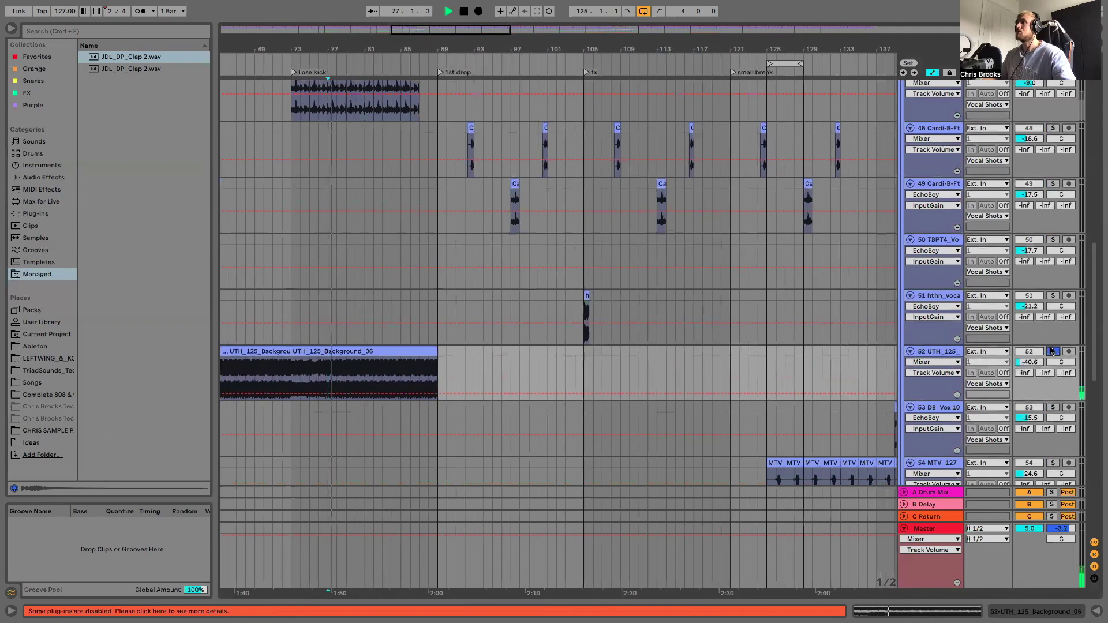
pyautogui.click(581, 306)
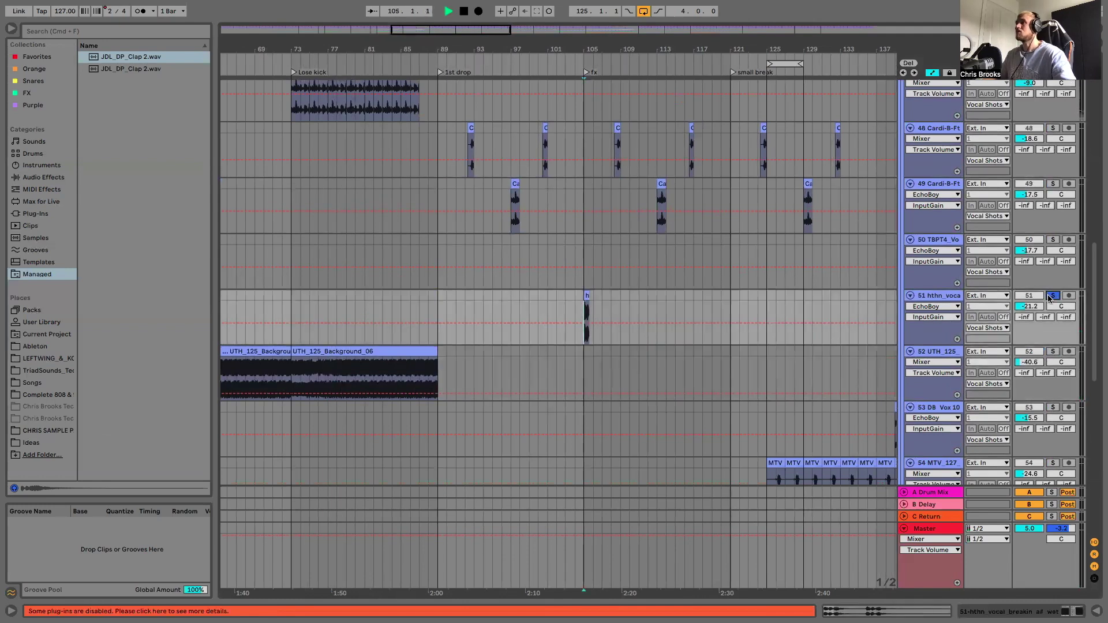
# Step: Audition the 54 MTV_127 vocal from bar 126 and the 55 MTV_126 glitch vocal from bar 121, each soloed
pyautogui.scroll(-10, 742, 316)
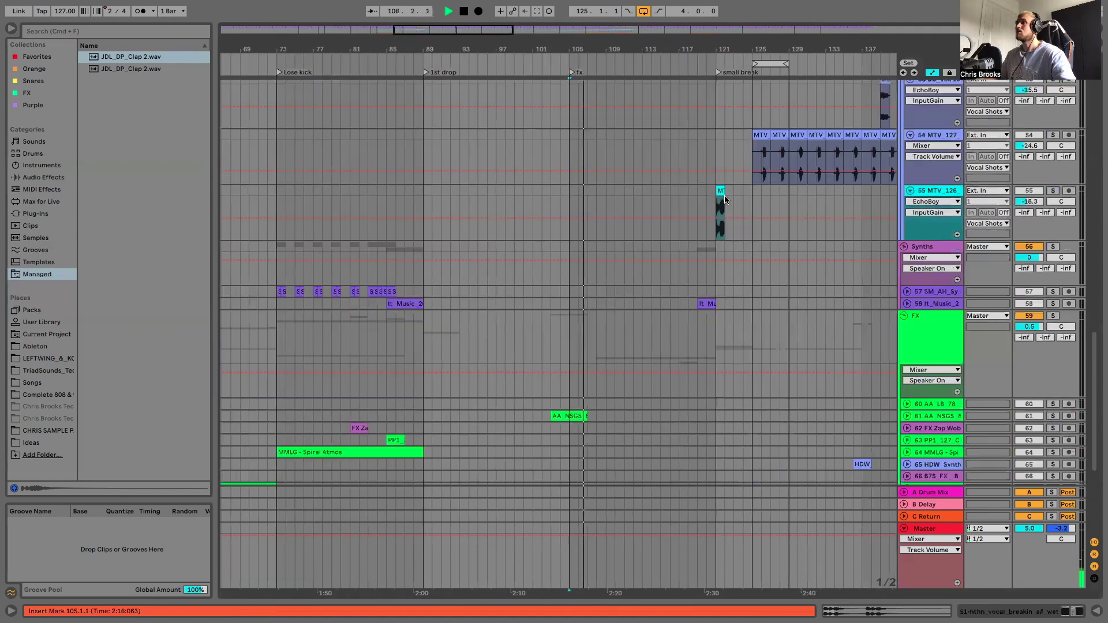
pyautogui.scroll(2, 727, 198)
pyautogui.click(1053, 182)
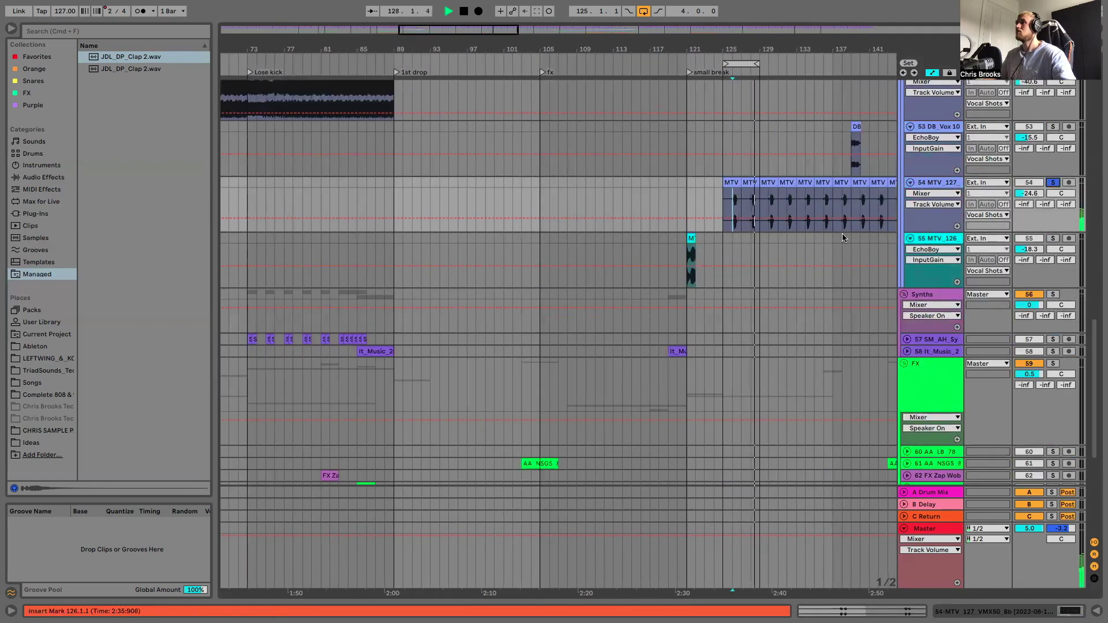
pyautogui.press('space')
pyautogui.click(1026, 242)
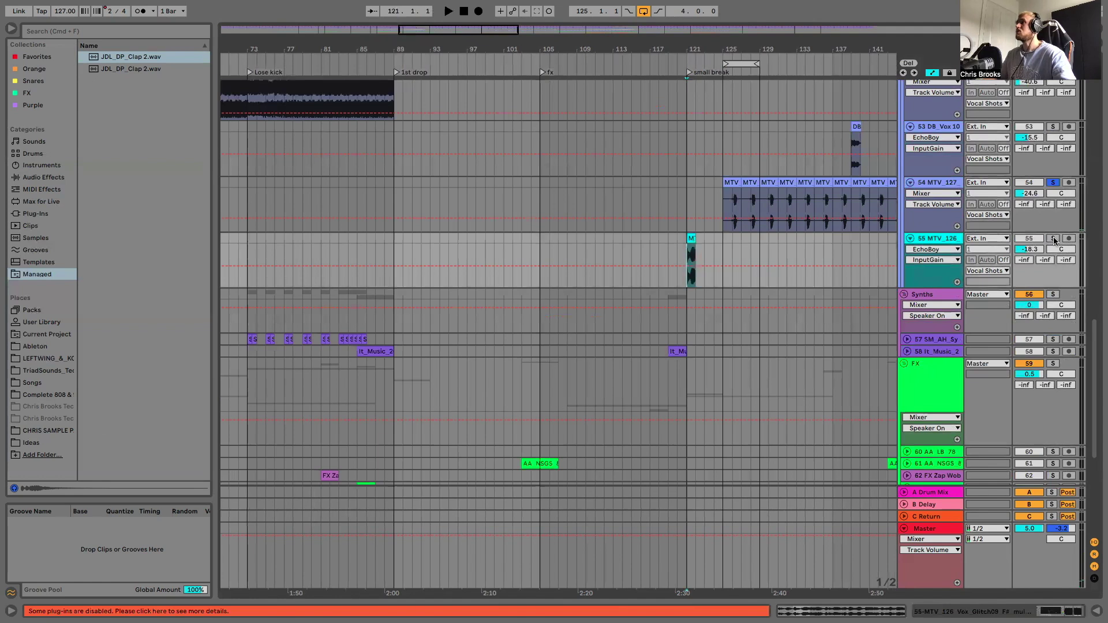
pyautogui.hscroll(5, 590, 189)
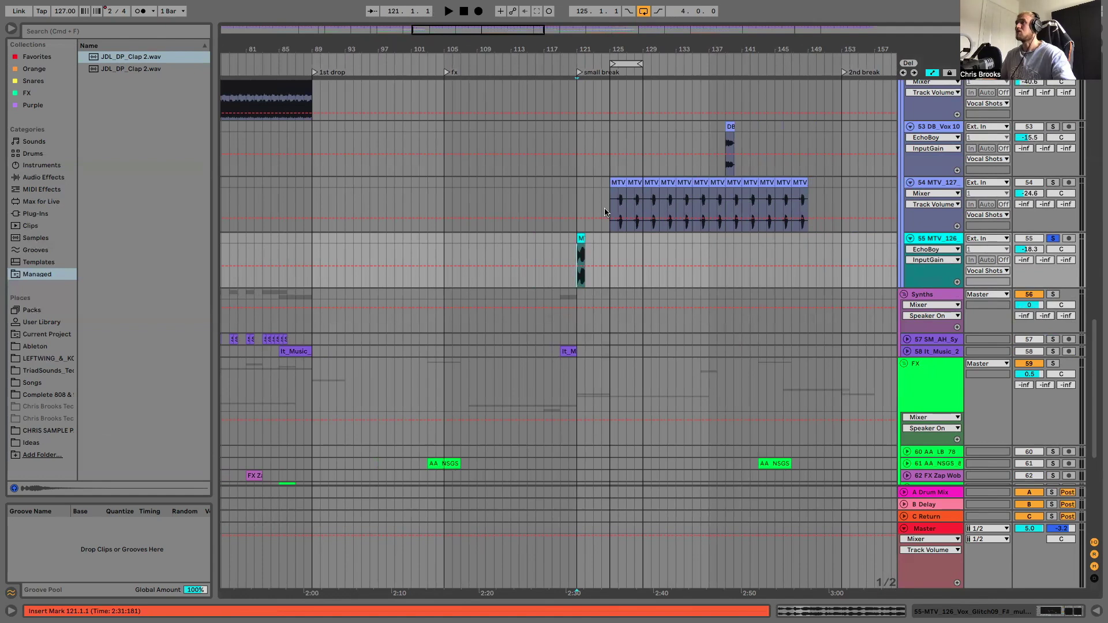
pyautogui.press('space')
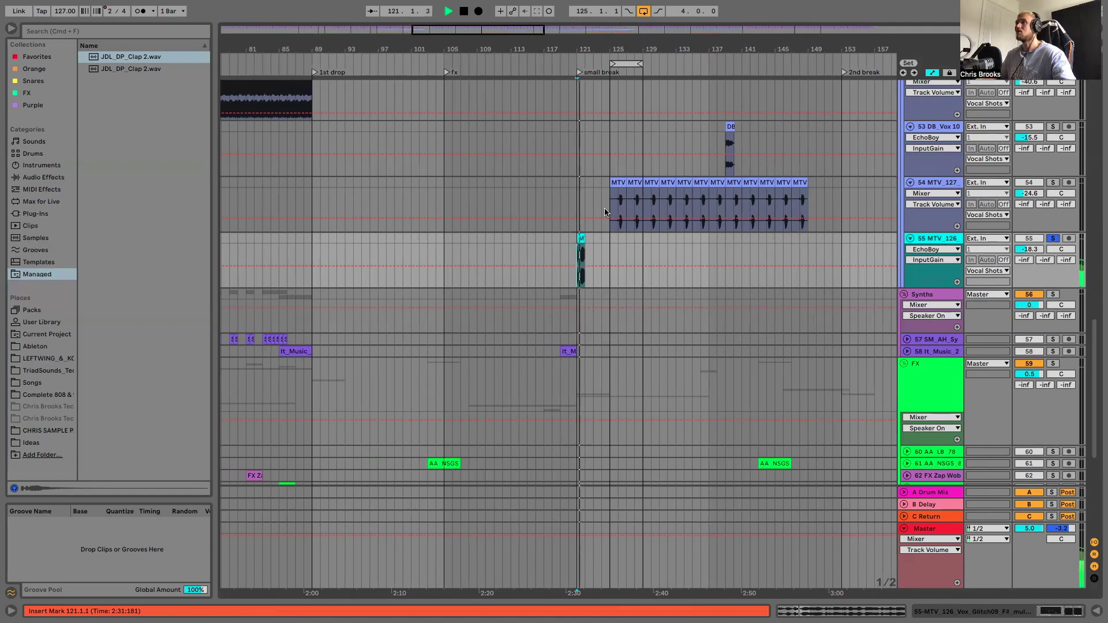
# Step: Remove the solo from the 55 MTV_126 track and stop playback
pyautogui.moveTo(582, 54)
pyautogui.mouseDown()
pyautogui.moveTo(582, 150)
pyautogui.moveTo(582, 35)
pyautogui.mouseUp()
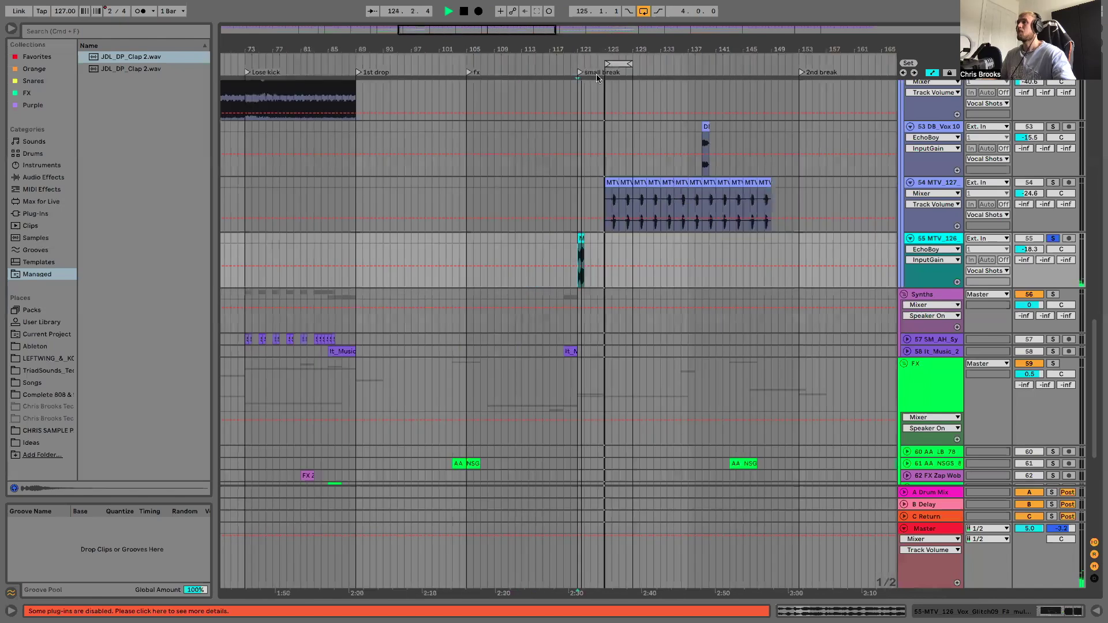
pyautogui.press('-')
pyautogui.click(1052, 239)
pyautogui.scroll(5, 722, 245)
pyautogui.press('space')
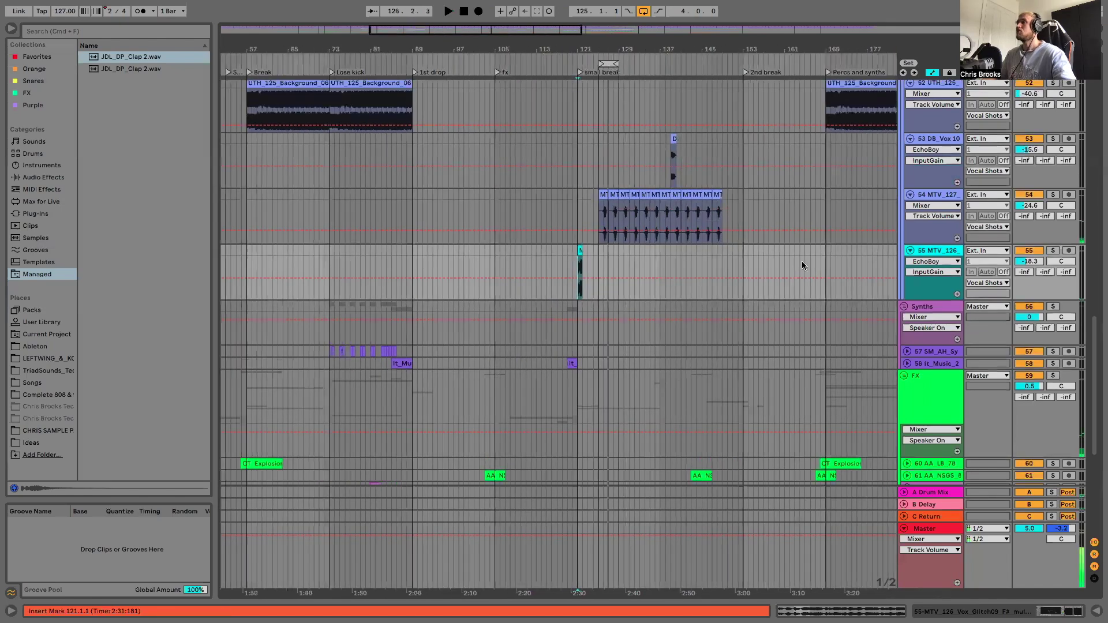
# Step: Show the Vocals group's device chain and open its PuigTec EQP1A and MEQ5 plug-in windows, placing the MEQ5 below the EQP1A
pyautogui.scroll(5, 924, 169)
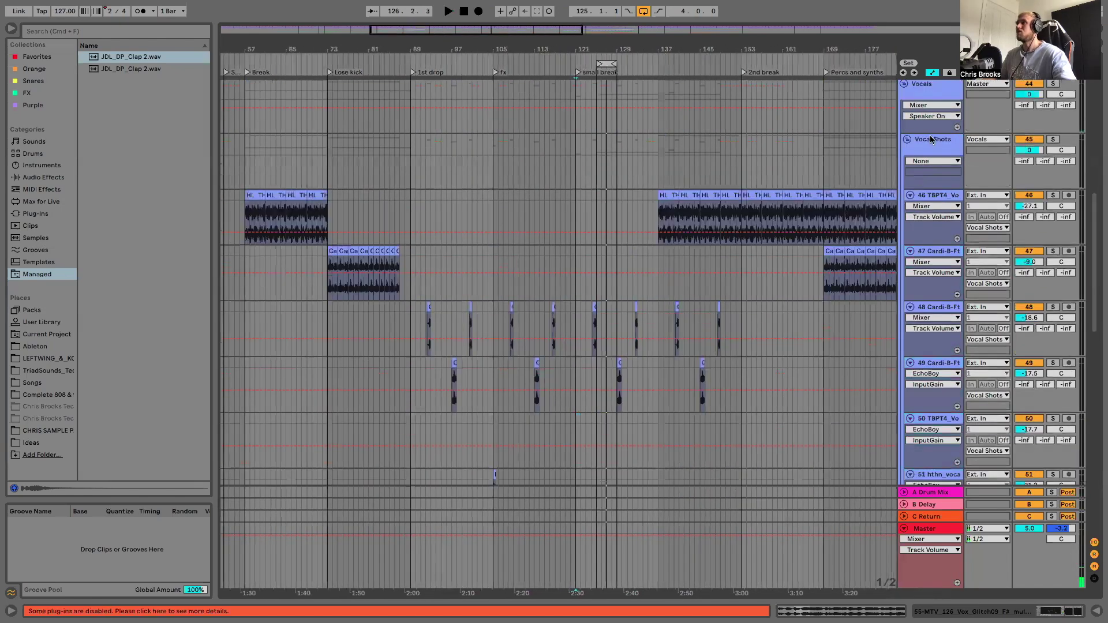
pyautogui.doubleClick(932, 140)
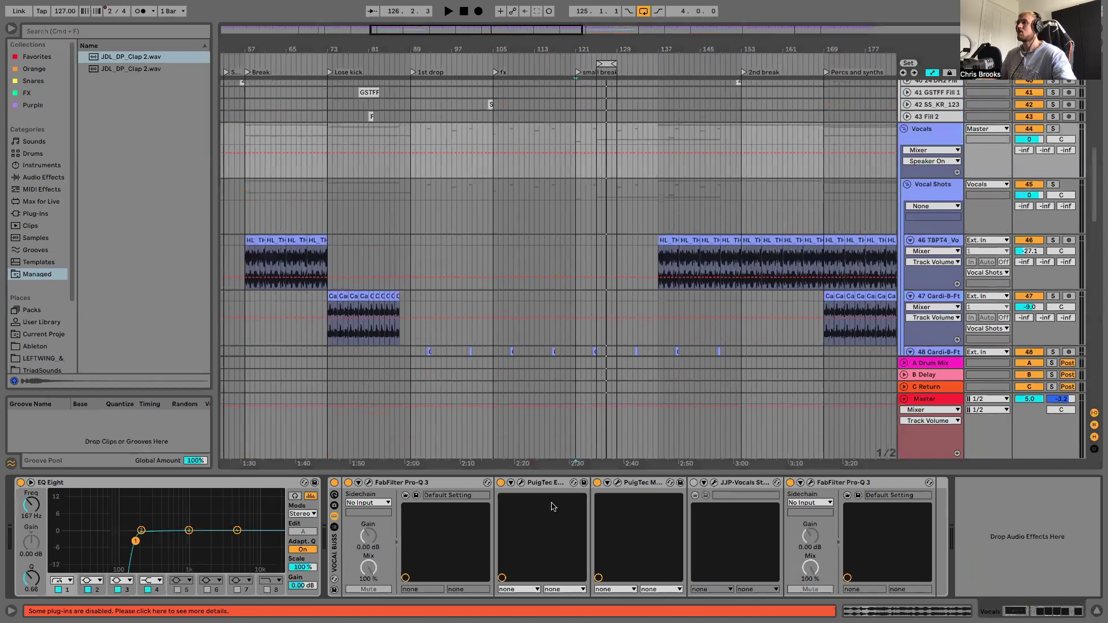
pyautogui.click(521, 483)
pyautogui.click(617, 482)
pyautogui.scroll(-4, 427, 134)
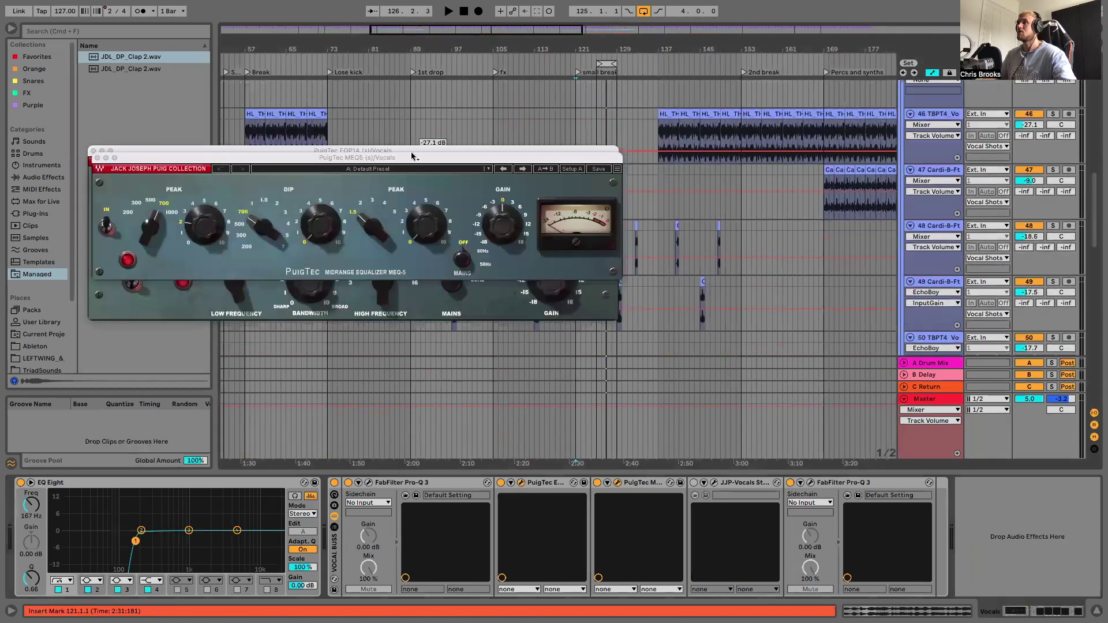
pyautogui.moveTo(414, 156); pyautogui.dragTo(397, 343)
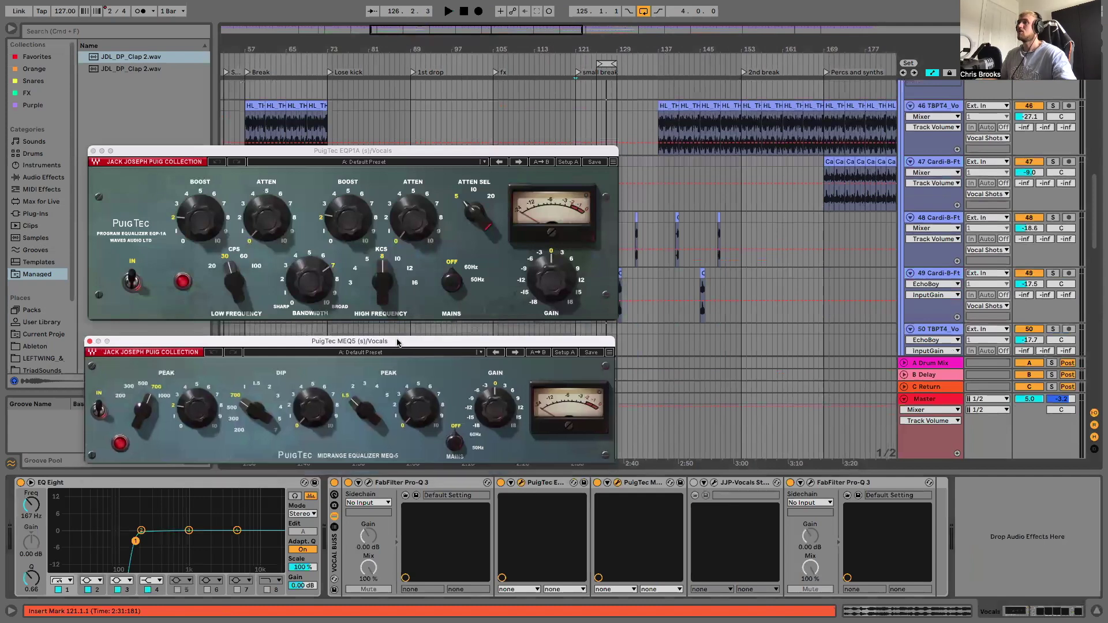
# Step: Close the PuigTec EQP1A and MEQ5 plug-in windows and collapse the Vocals group
pyautogui.click(93, 151)
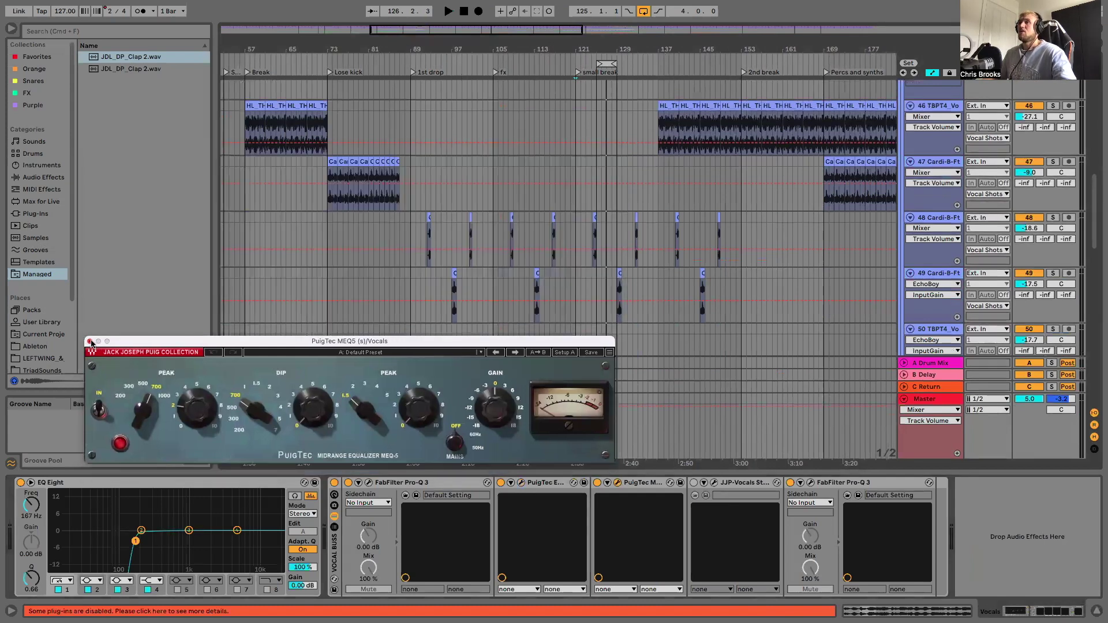
pyautogui.click(91, 342)
pyautogui.scroll(10, 909, 231)
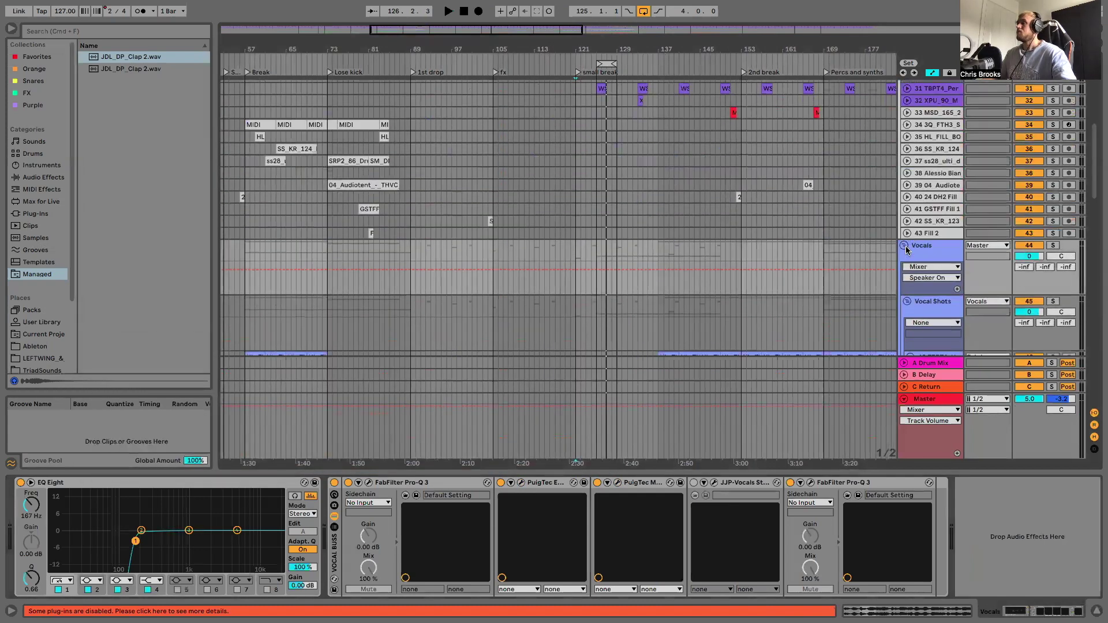
pyautogui.click(904, 245)
# Step: Unfold tracks 57 SM_AH_Sy and 58 It_Music in the Synths group to show their waveforms around the Lose kick section
pyautogui.scroll(-5, 907, 250)
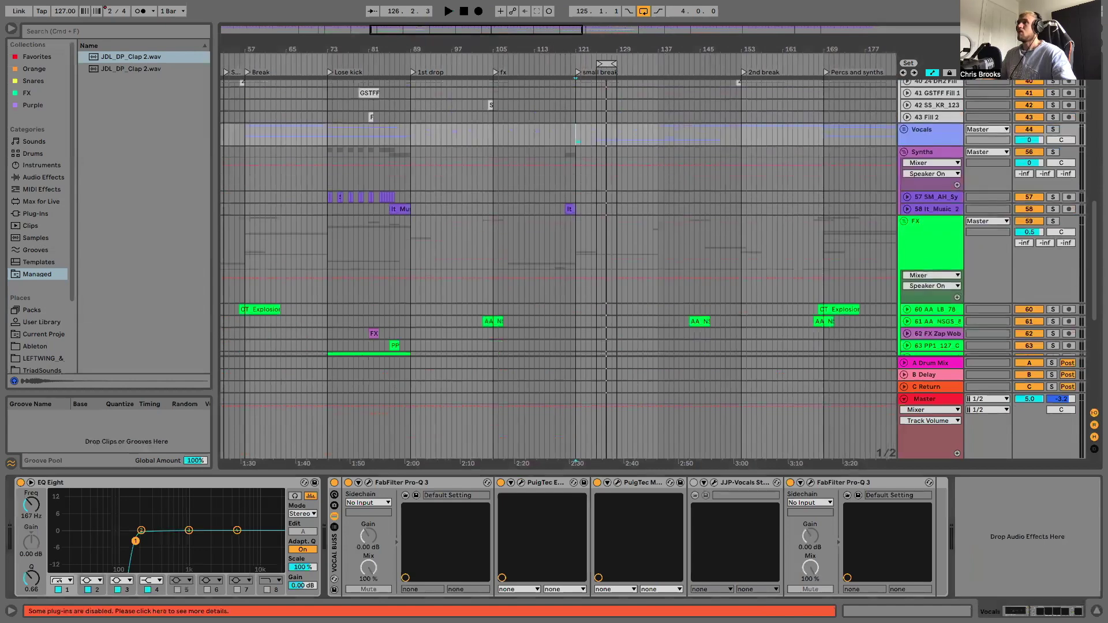
pyautogui.press('-')
pyautogui.click(908, 209)
pyautogui.click(907, 197)
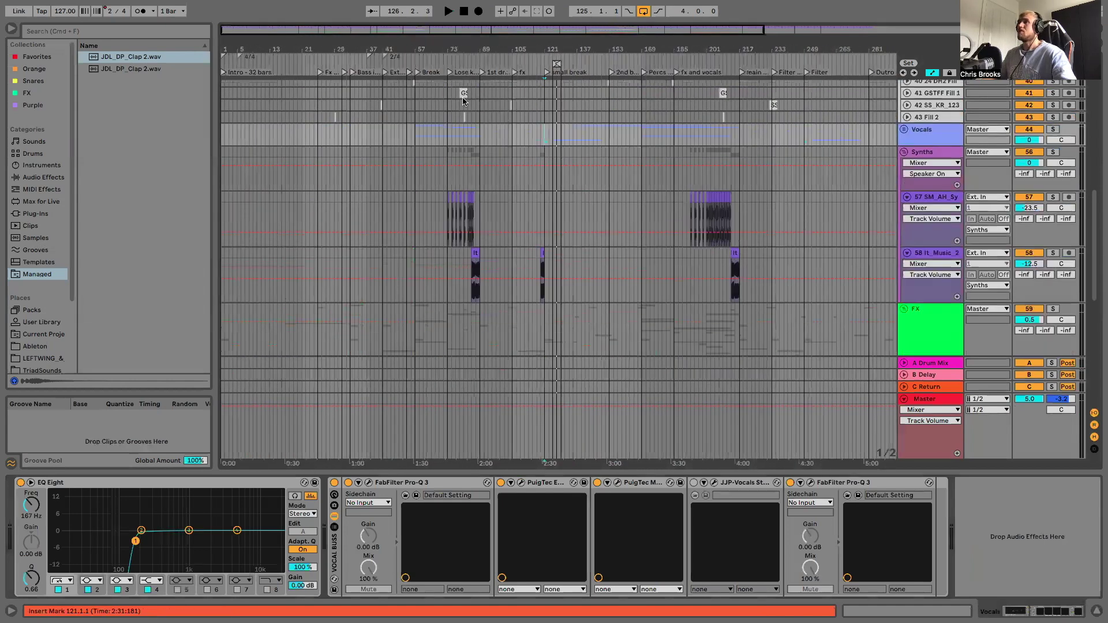
pyautogui.press('+')
pyautogui.press('+')
pyautogui.press('+')
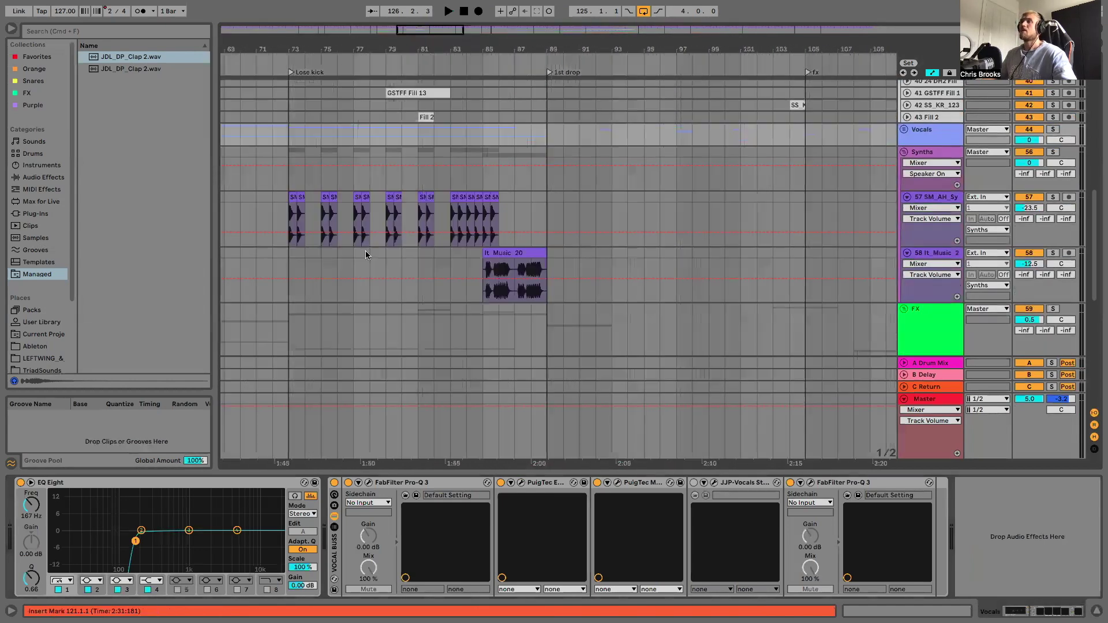
# Step: Audition the 57 SM_AH_Sy synth track from bar 73, soloed
pyautogui.rightClick(369, 254)
pyautogui.click(458, 384)
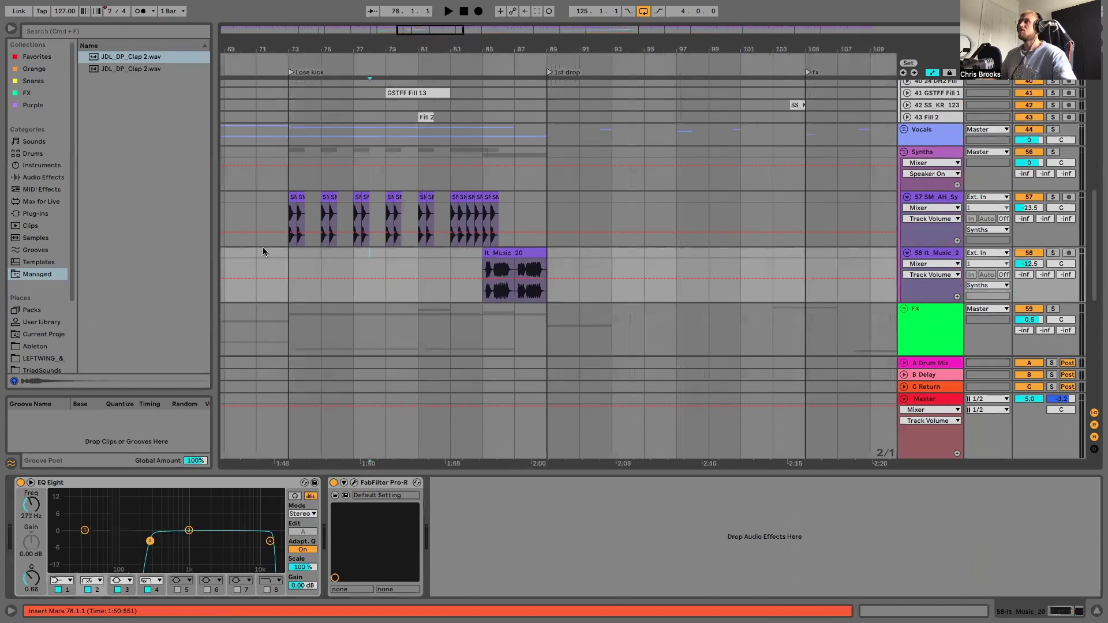
pyautogui.click(944, 199)
pyautogui.click(296, 254)
pyautogui.press('-')
pyautogui.press('-')
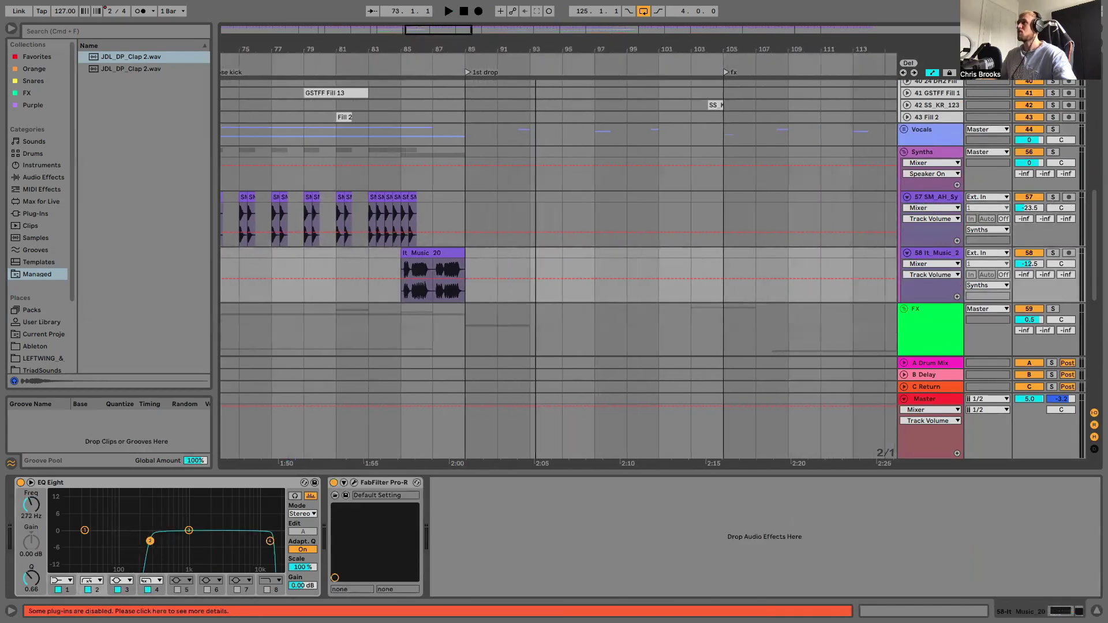
pyautogui.press('+')
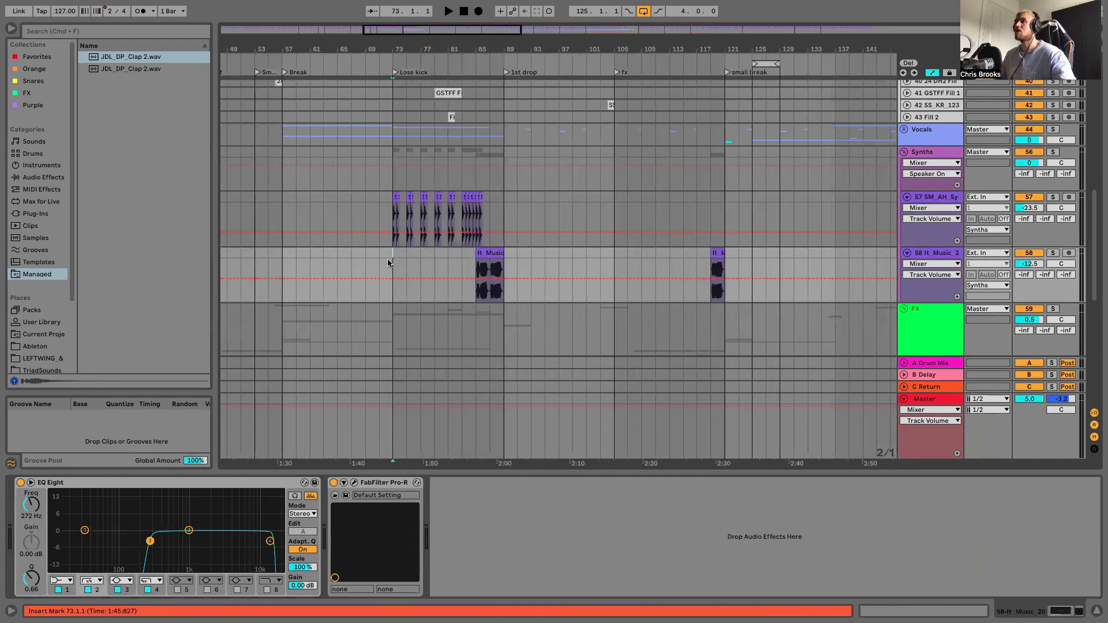
pyautogui.click(1054, 197)
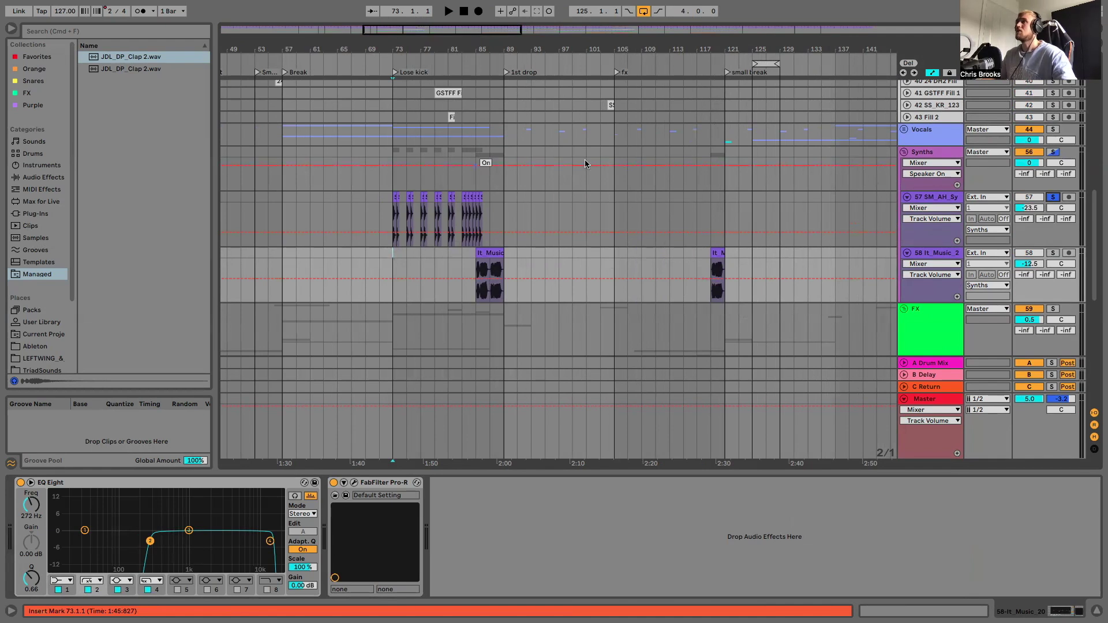
pyautogui.moveTo(423, 49); pyautogui.dragTo(423, 75)
pyautogui.press('space')
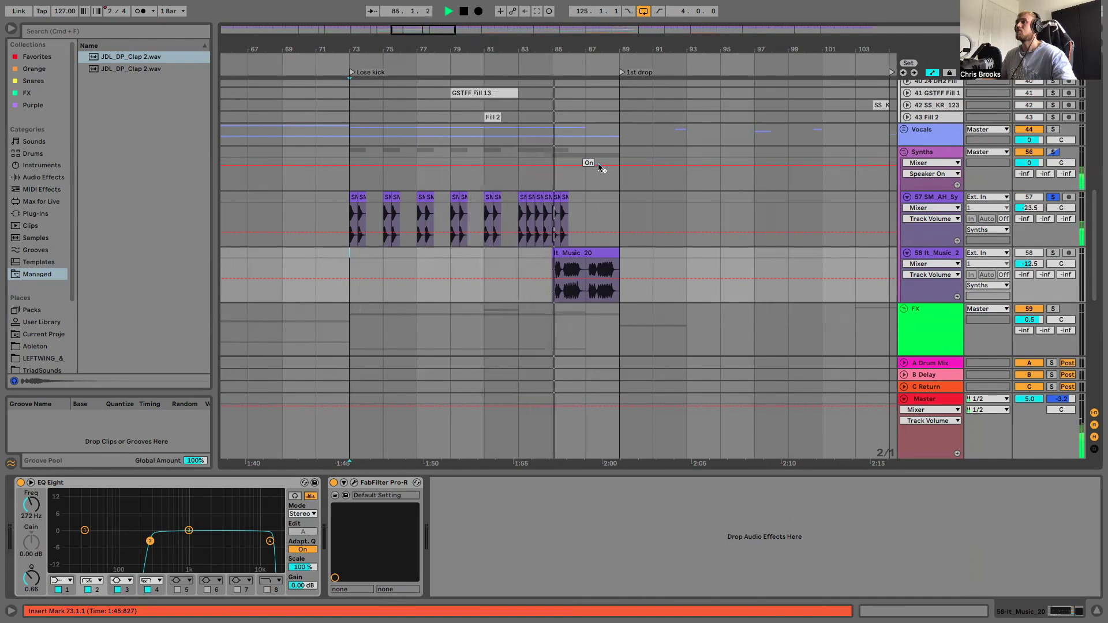
pyautogui.press('space')
# Step: Audition the 58 It_Music_20 clip from bar 85, soloed, and select its track
pyautogui.click(1053, 253)
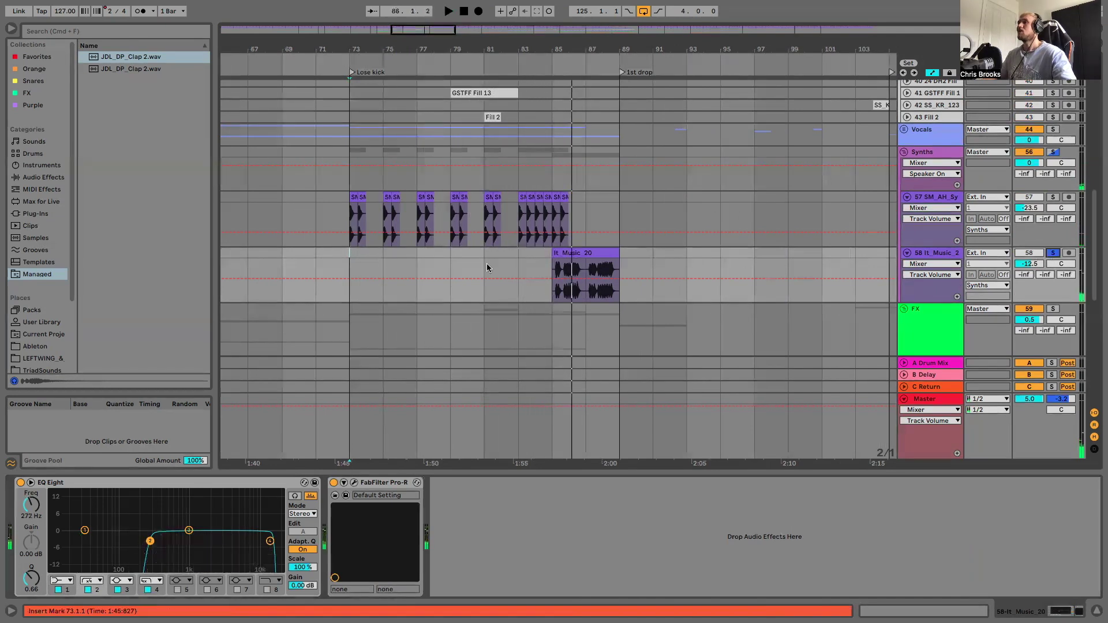
pyautogui.click(547, 263)
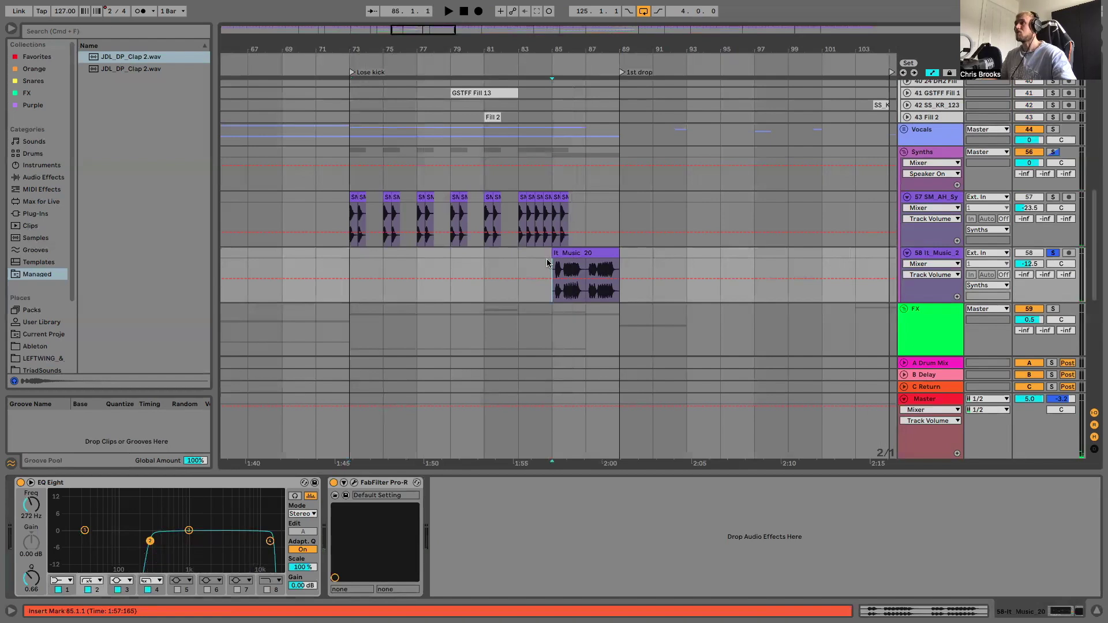
pyautogui.press('space')
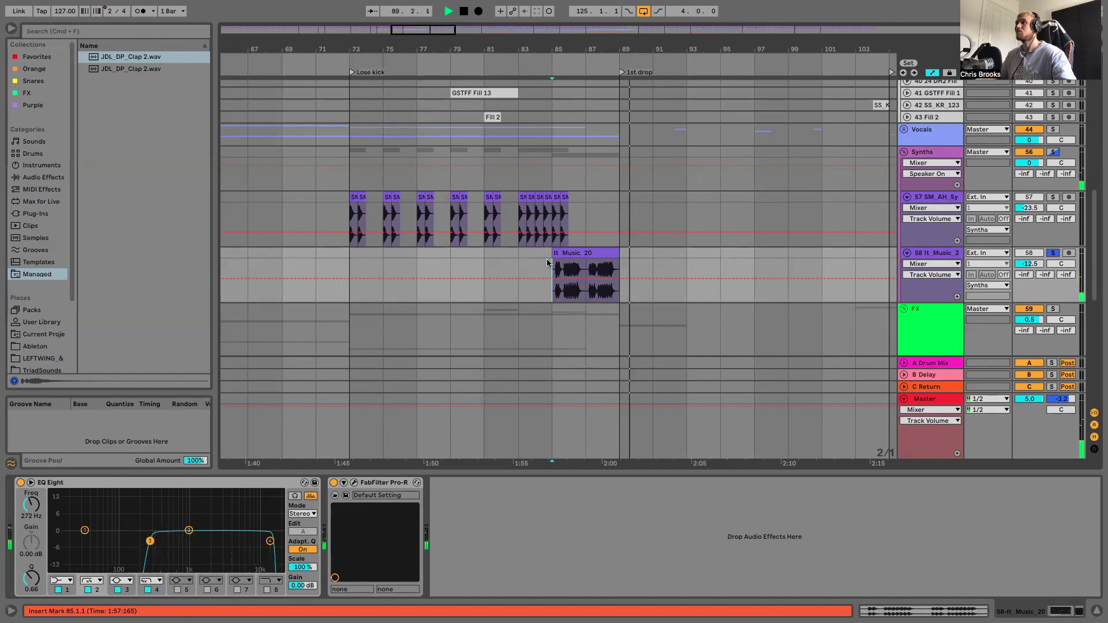
pyautogui.click(931, 254)
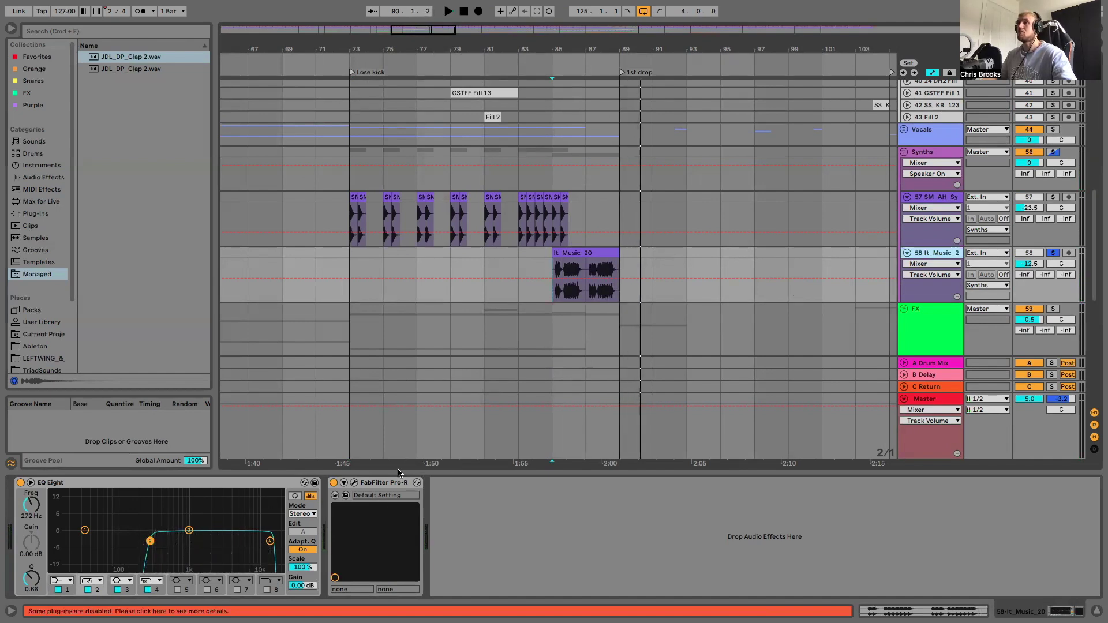
# Step: Hide the device view and bring the FX group's tracks 60 to 82 into view across the later sections of the arrangement
pyautogui.scroll(-5, 420, 315)
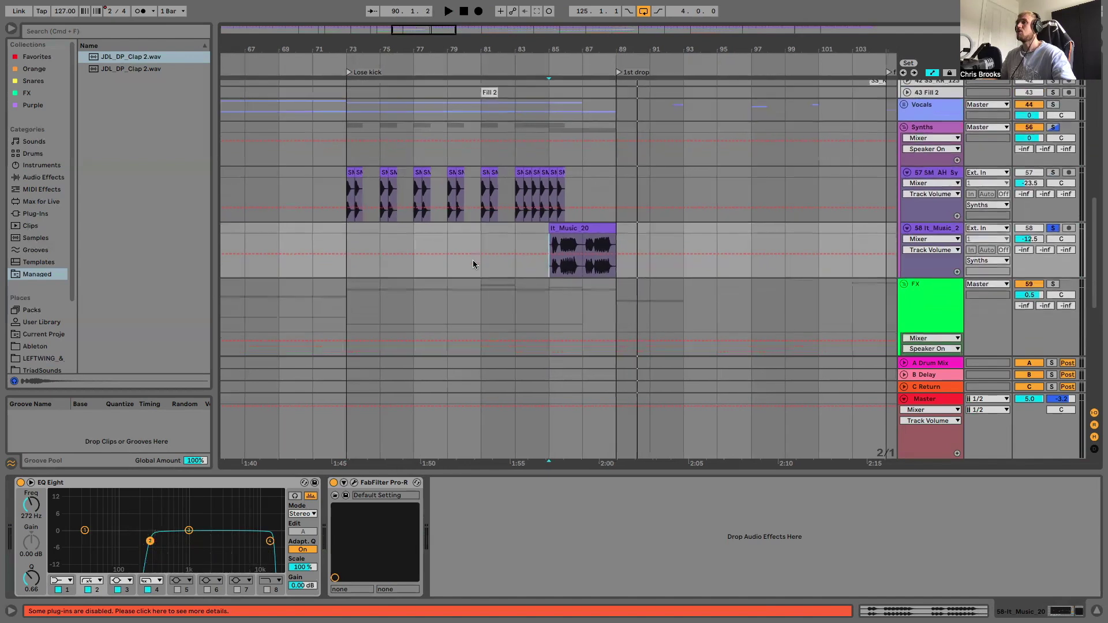
pyautogui.scroll(-3, 472, 260)
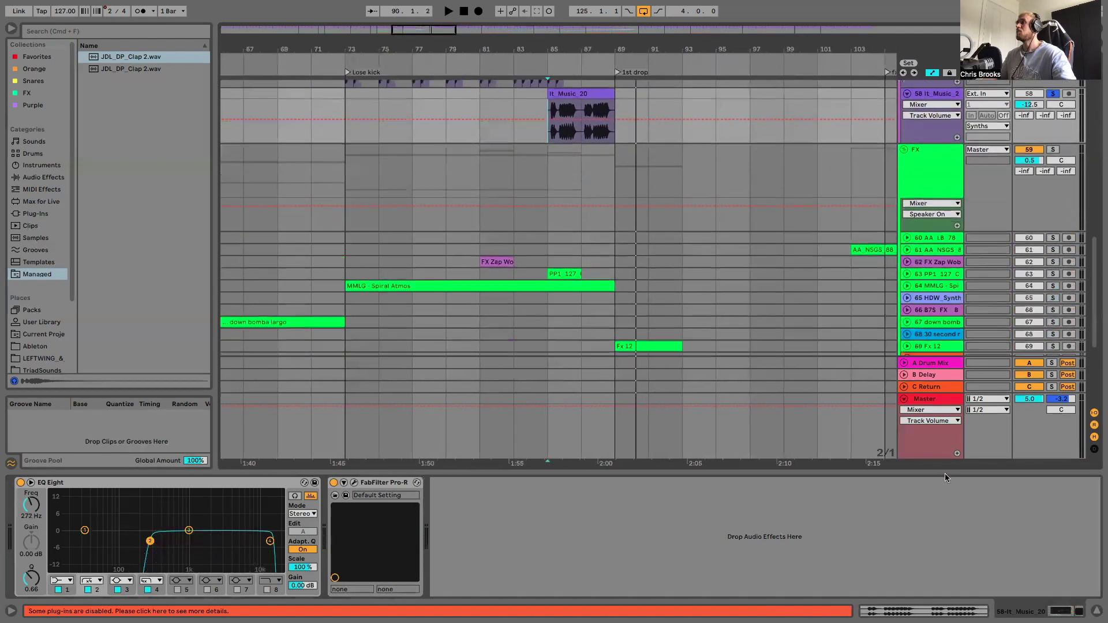
pyautogui.click(1096, 603)
pyautogui.scroll(-3, 631, 203)
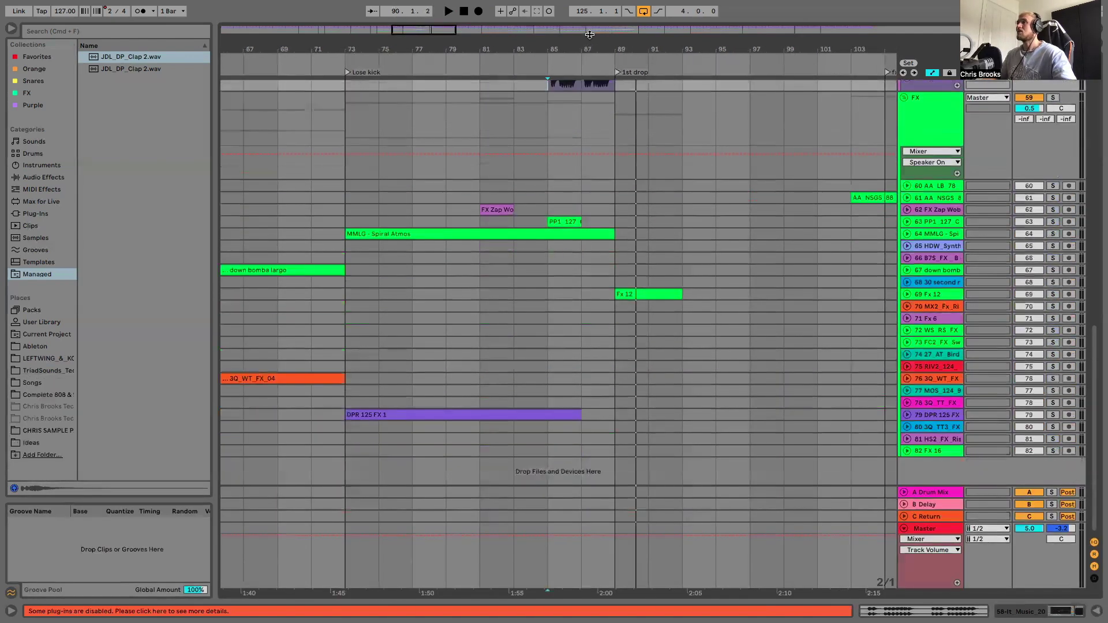
pyautogui.press('-')
pyautogui.press('-')
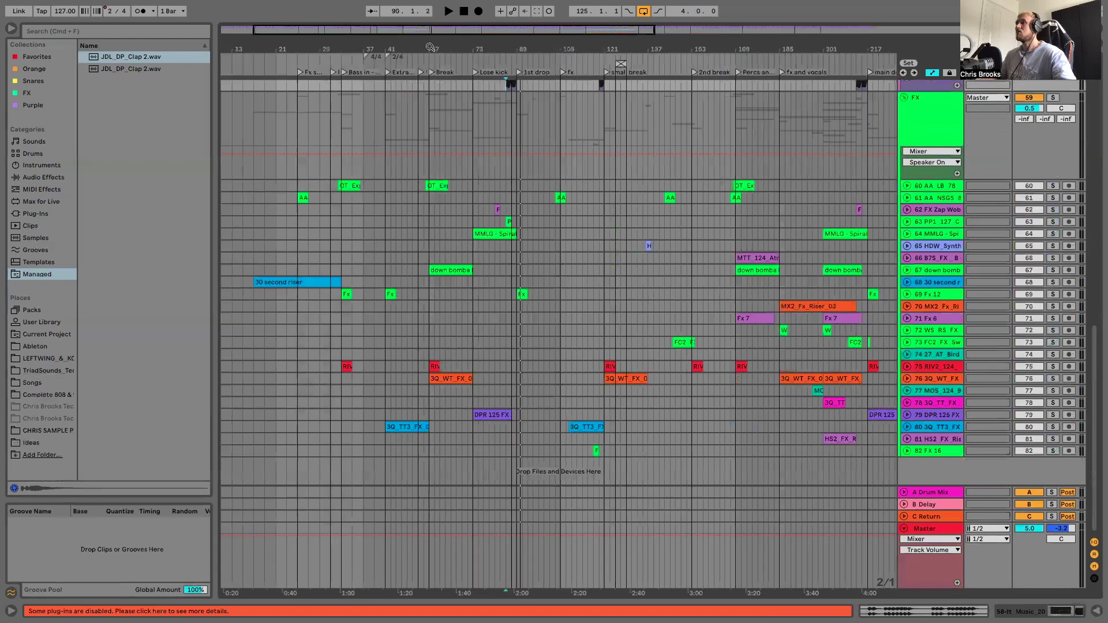
pyautogui.press('-')
pyautogui.press('+')
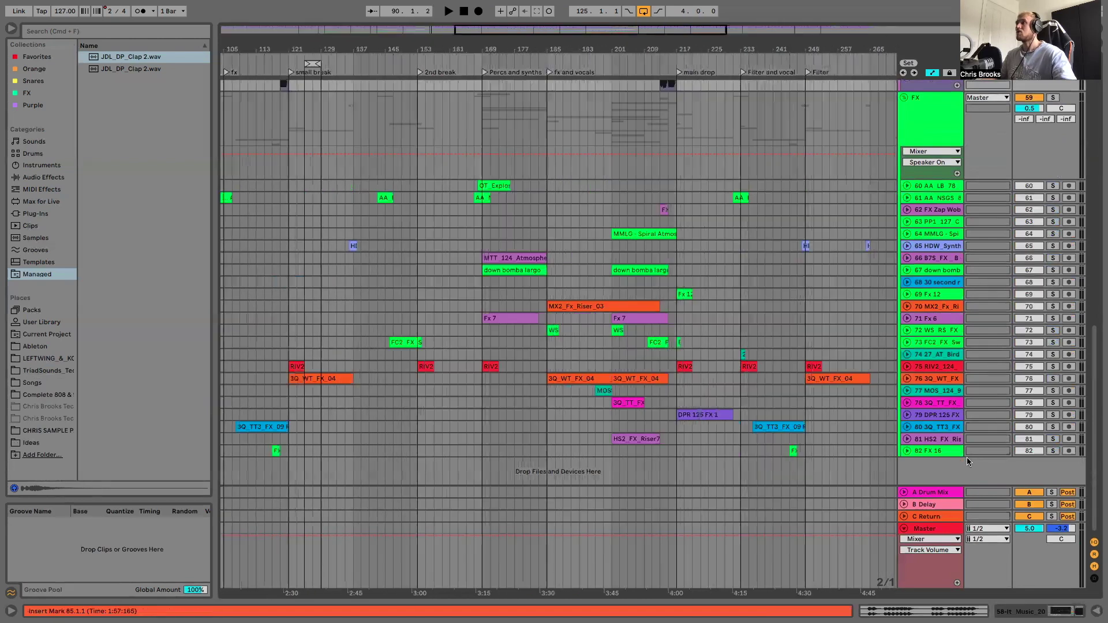
# Step: Unfold every track in the FX group, from 82 FX 16 up to 60 AA_LB_78, to show the waveforms
pyautogui.click(907, 451)
pyautogui.click(906, 438)
pyautogui.click(907, 427)
pyautogui.click(907, 415)
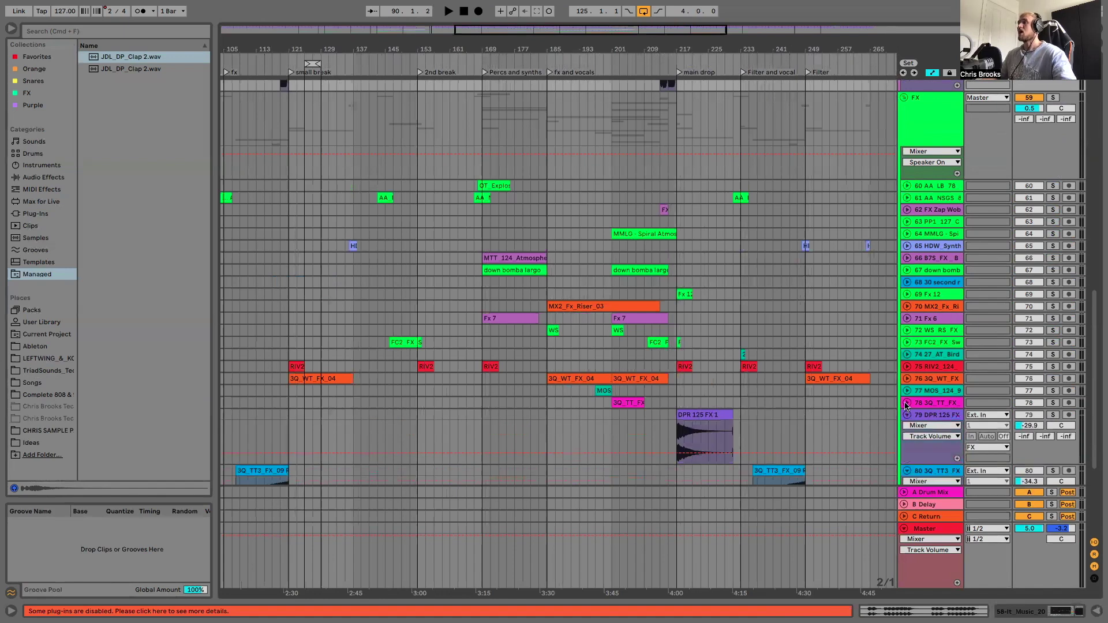
pyautogui.click(907, 403)
pyautogui.click(907, 391)
pyautogui.click(907, 379)
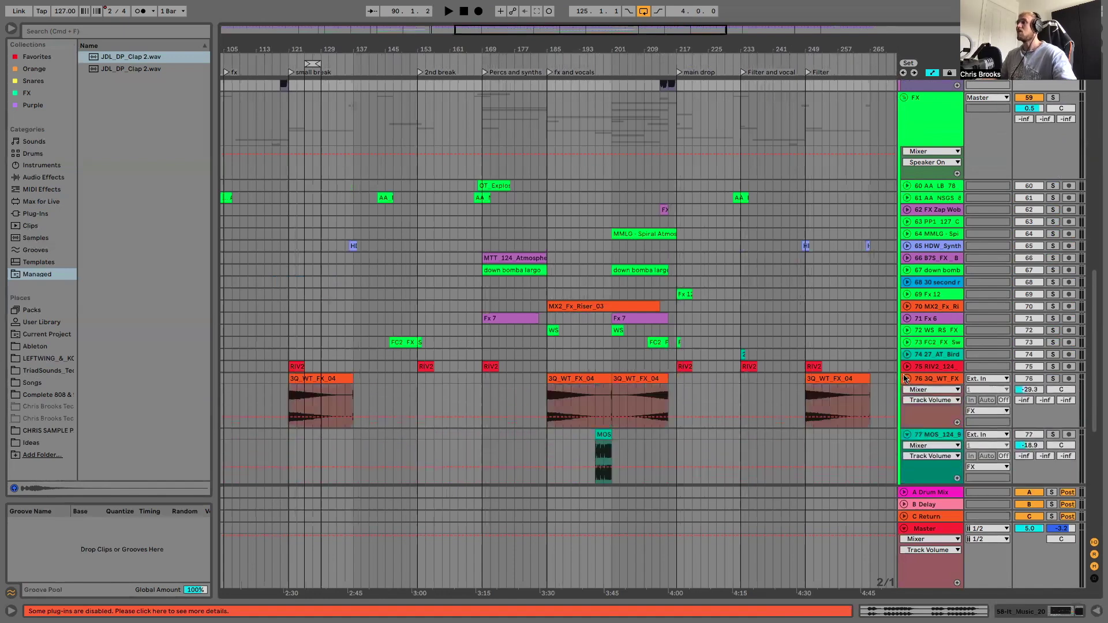
pyautogui.click(907, 367)
pyautogui.click(907, 355)
pyautogui.click(907, 343)
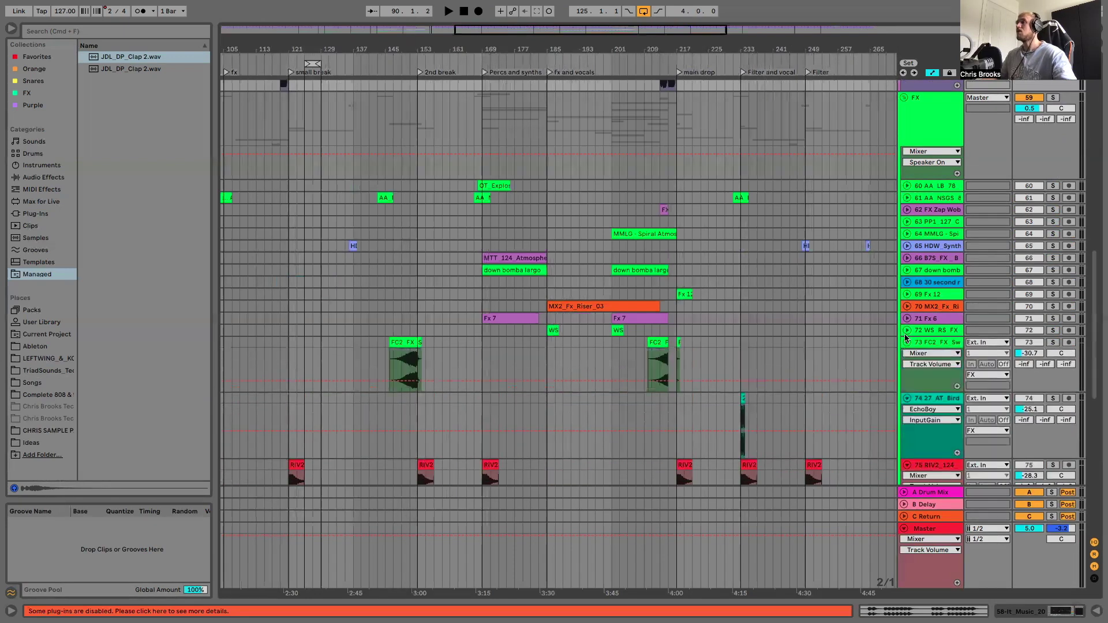
pyautogui.click(907, 330)
pyautogui.click(907, 318)
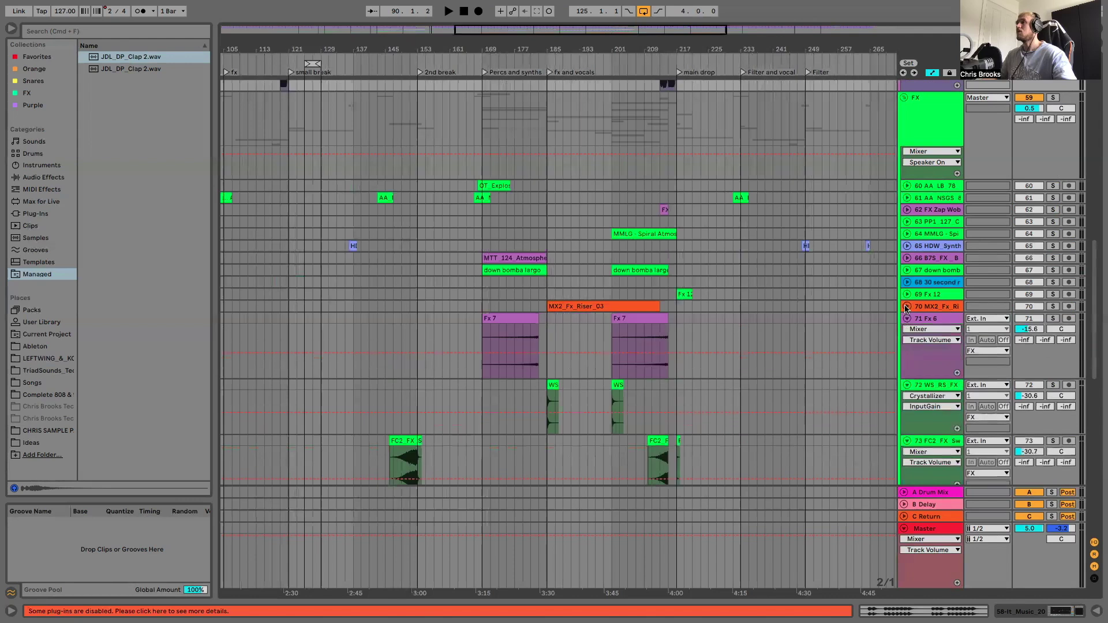
pyautogui.click(907, 306)
pyautogui.click(907, 294)
pyautogui.click(907, 282)
pyautogui.click(907, 270)
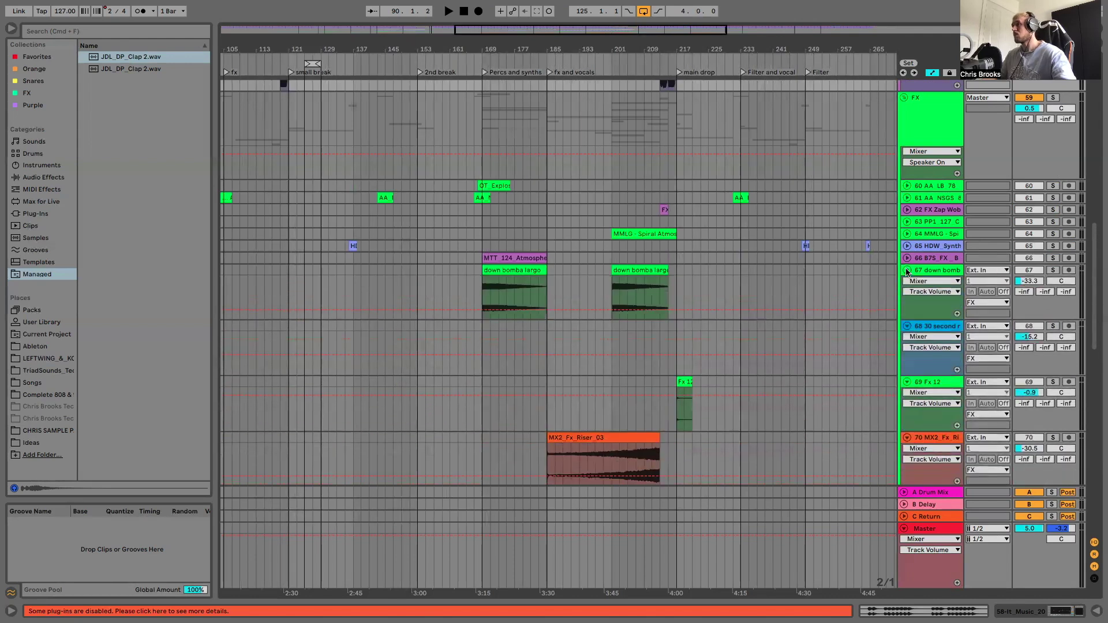
pyautogui.click(907, 258)
pyautogui.click(907, 246)
pyautogui.click(907, 234)
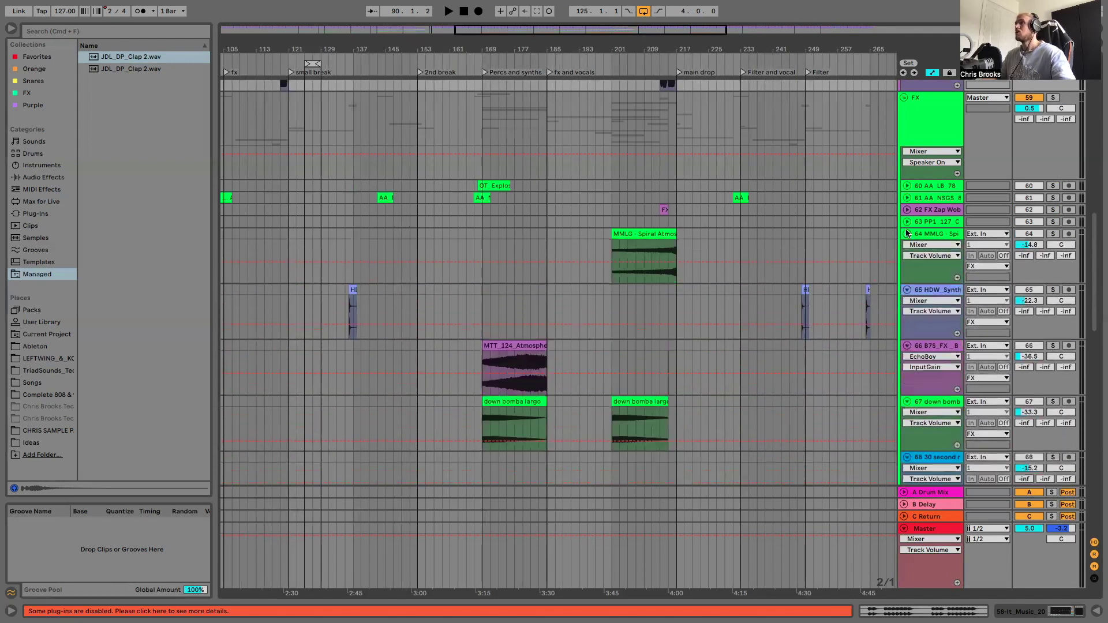
pyautogui.click(907, 222)
pyautogui.click(907, 209)
pyautogui.click(907, 198)
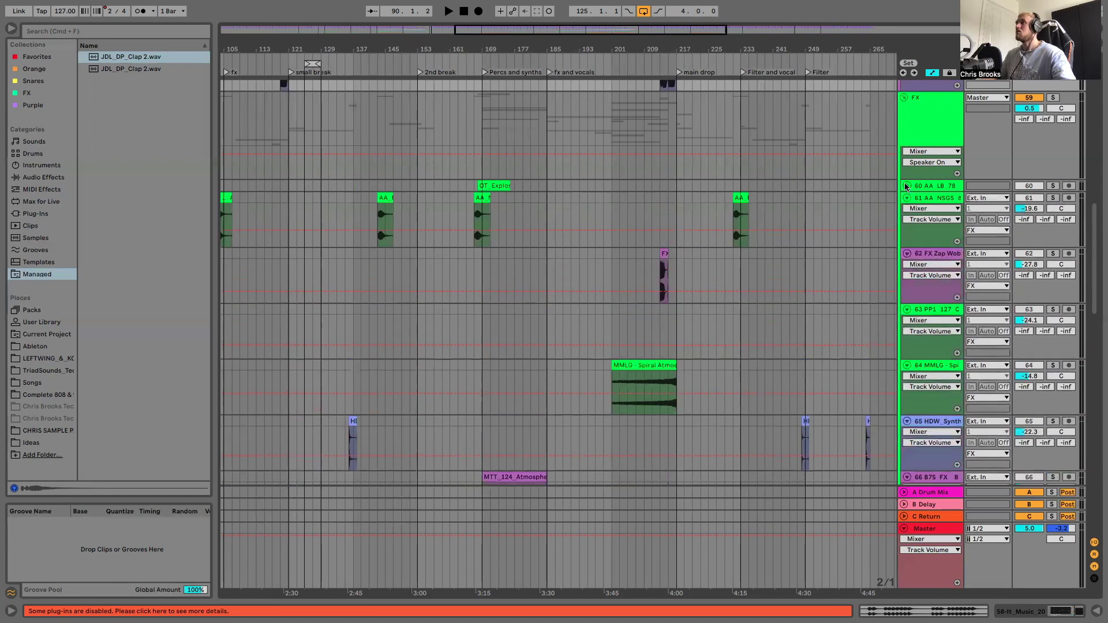
pyautogui.click(907, 186)
# Step: Solo the FX group and start playback from bar 201, ahead of the main drop
pyautogui.moveTo(670, 60); pyautogui.dragTo(630, 96)
pyautogui.click(442, 256)
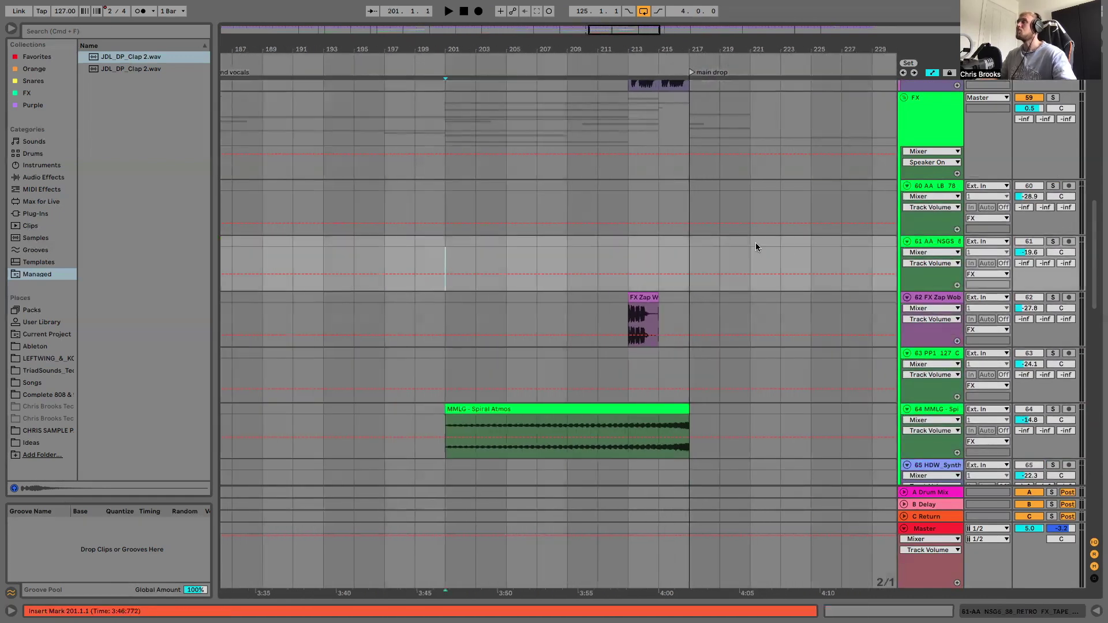
pyautogui.scroll(1, 756, 243)
pyautogui.press('space')
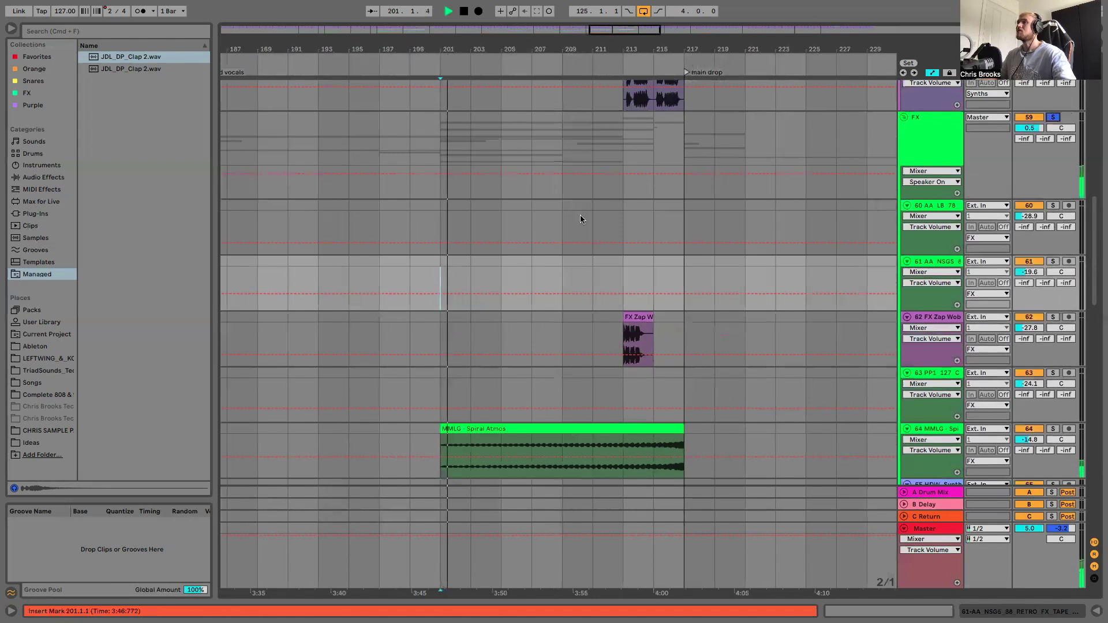
# Step: Look through the FX tracks down to 82 FX 16 while the soloed build-up plays towards the main drop
pyautogui.scroll(-2, 577, 228)
pyautogui.scroll(-5, 571, 247)
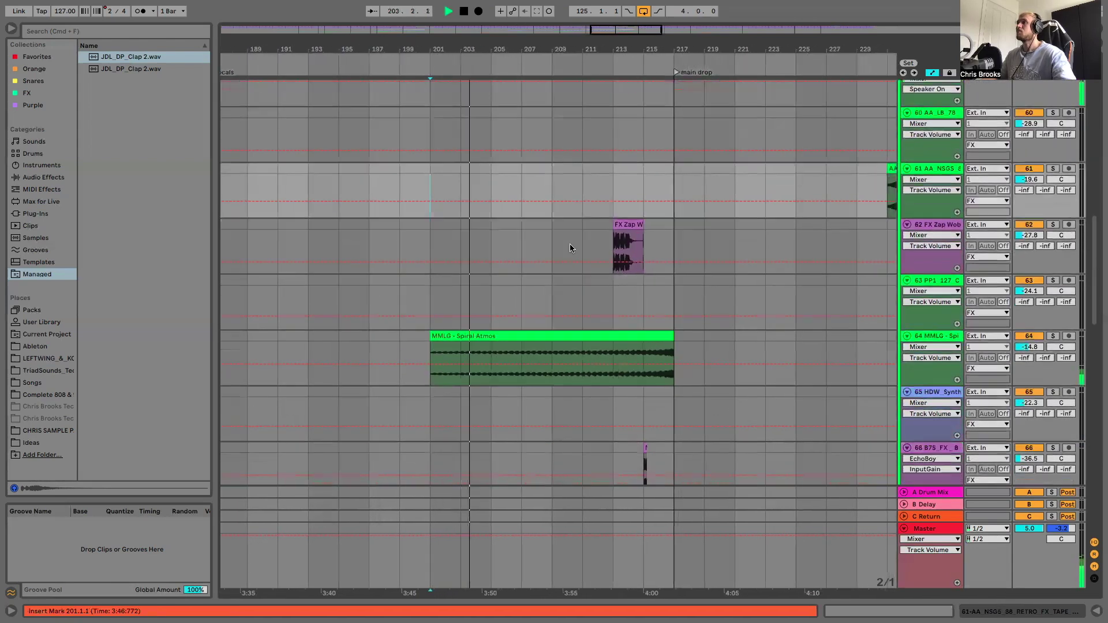
pyautogui.scroll(-6, 570, 244)
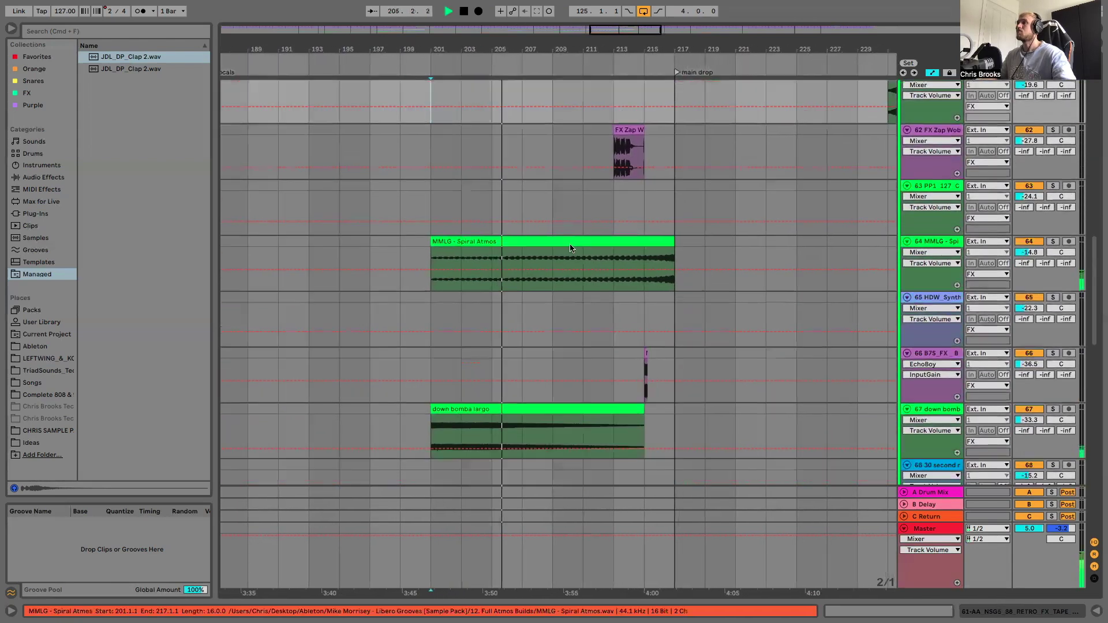
pyautogui.scroll(-5, 691, 297)
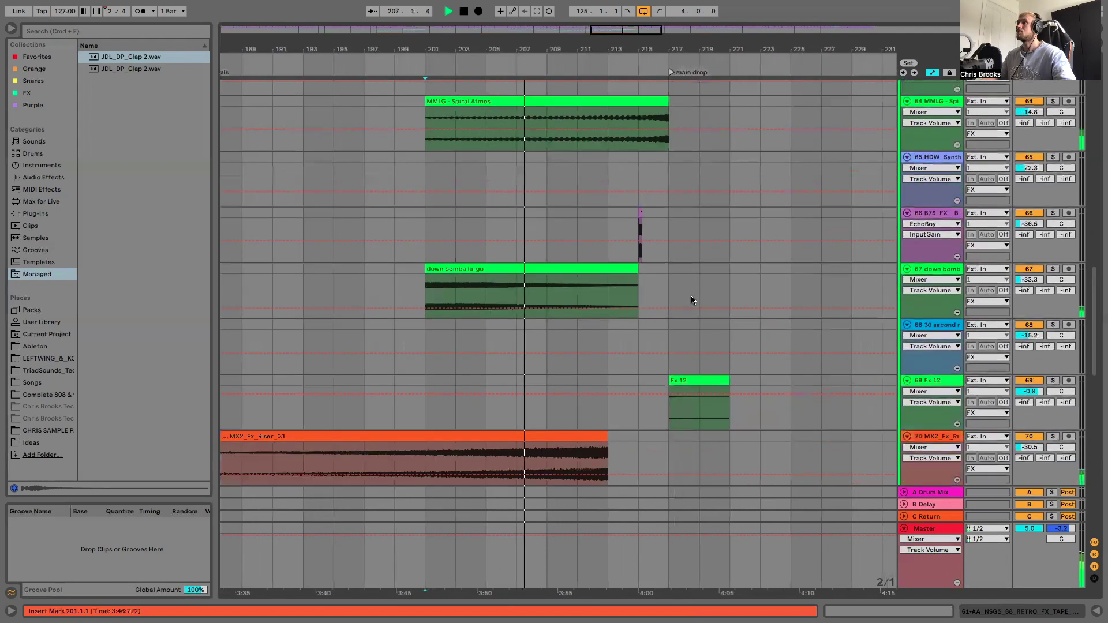
pyautogui.scroll(-8, 691, 300)
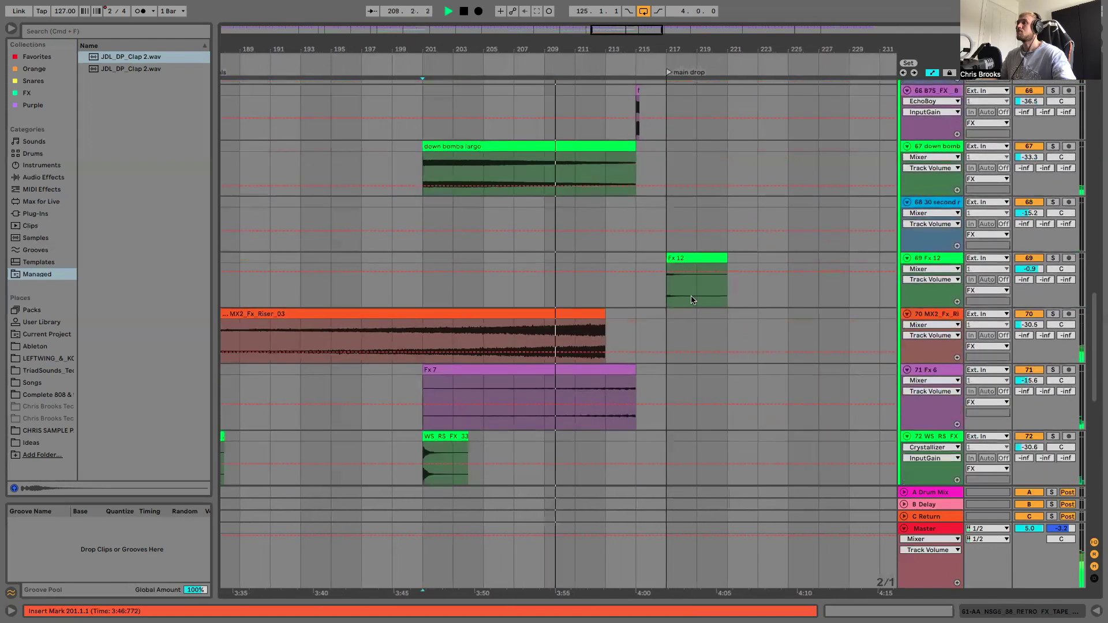
pyautogui.scroll(-4, 691, 300)
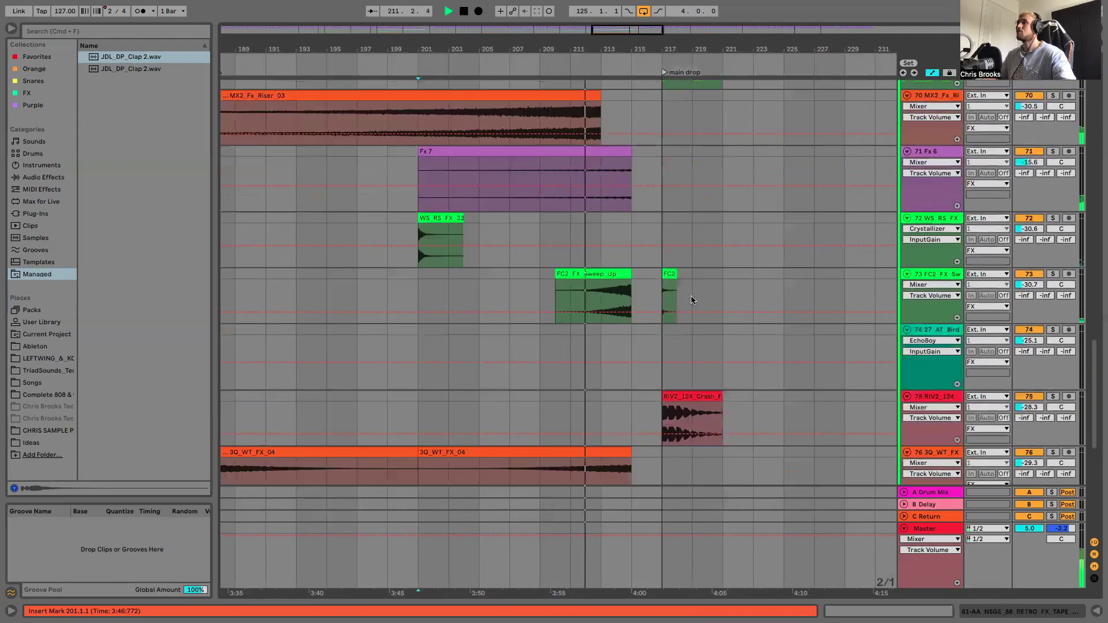
pyautogui.scroll(-10, 692, 300)
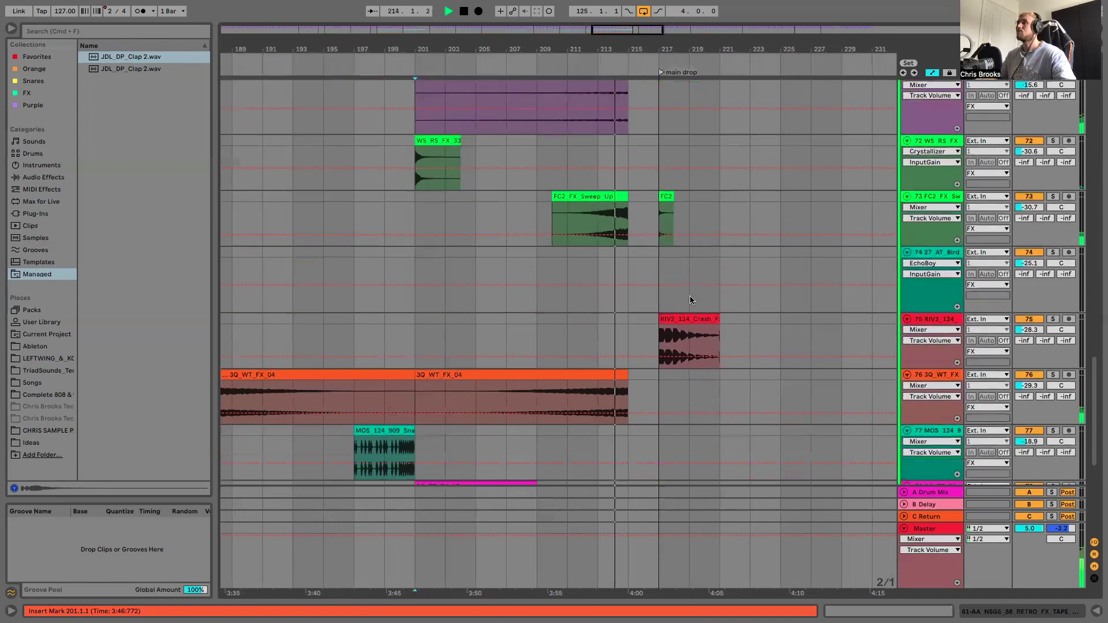
pyautogui.scroll(7, 691, 299)
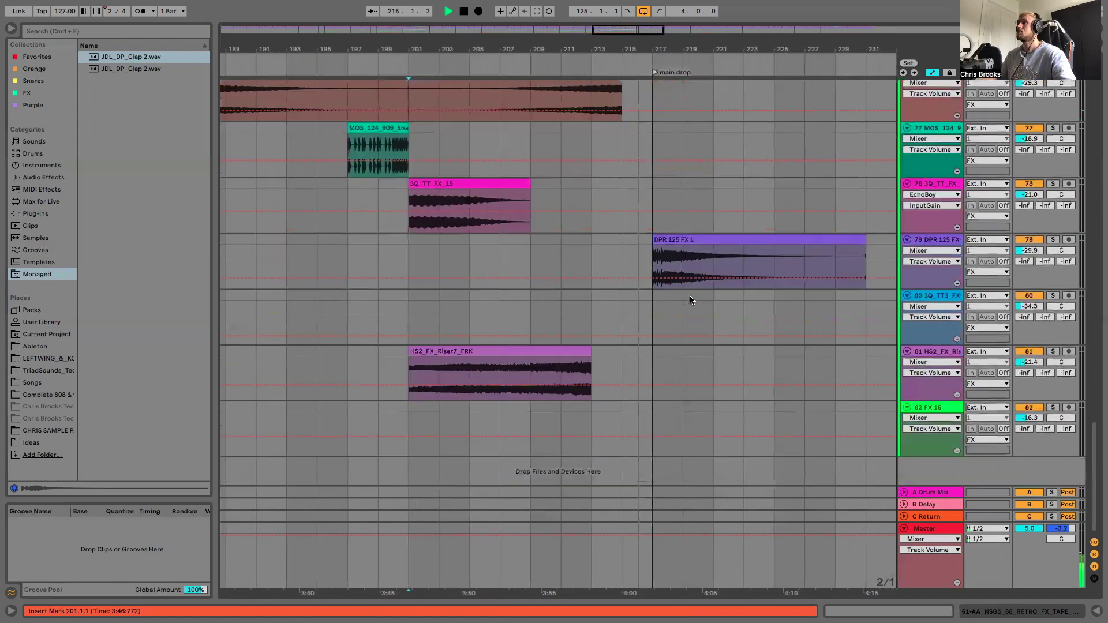
# Step: Solo the Synths, Vocals and Fills groups together with the FX group
pyautogui.scroll(14, 692, 300)
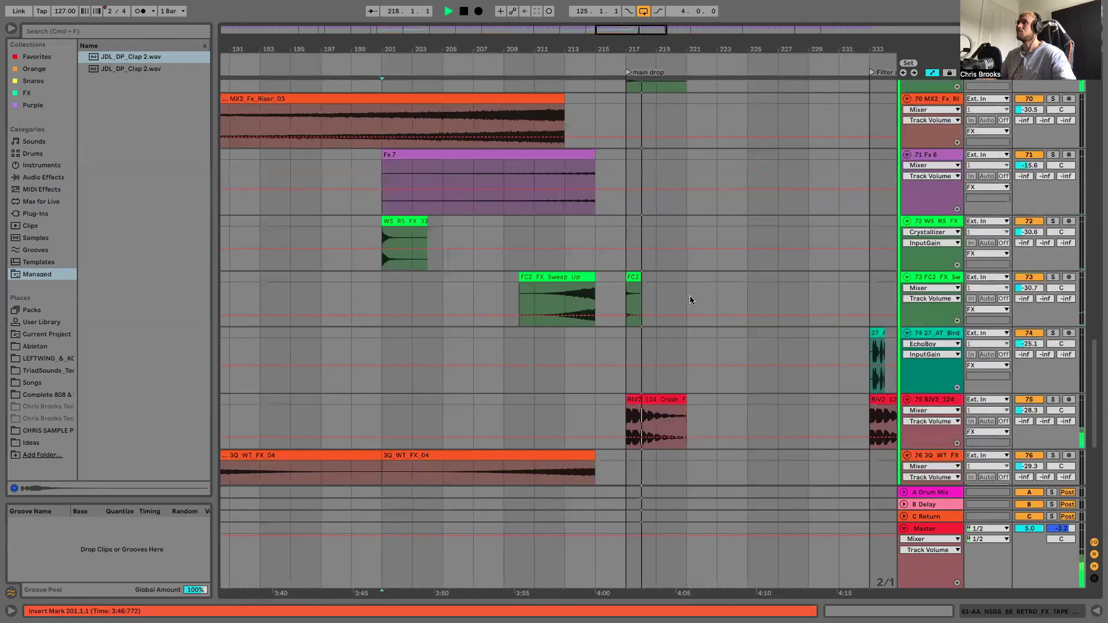
pyautogui.scroll(19, 690, 298)
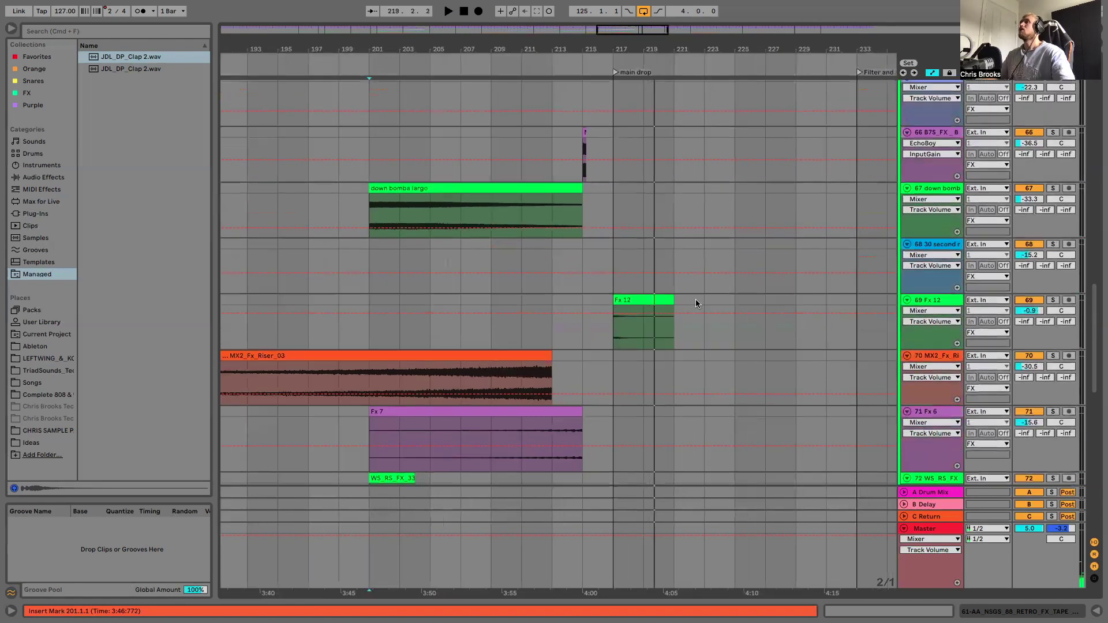
pyautogui.scroll(5, 695, 303)
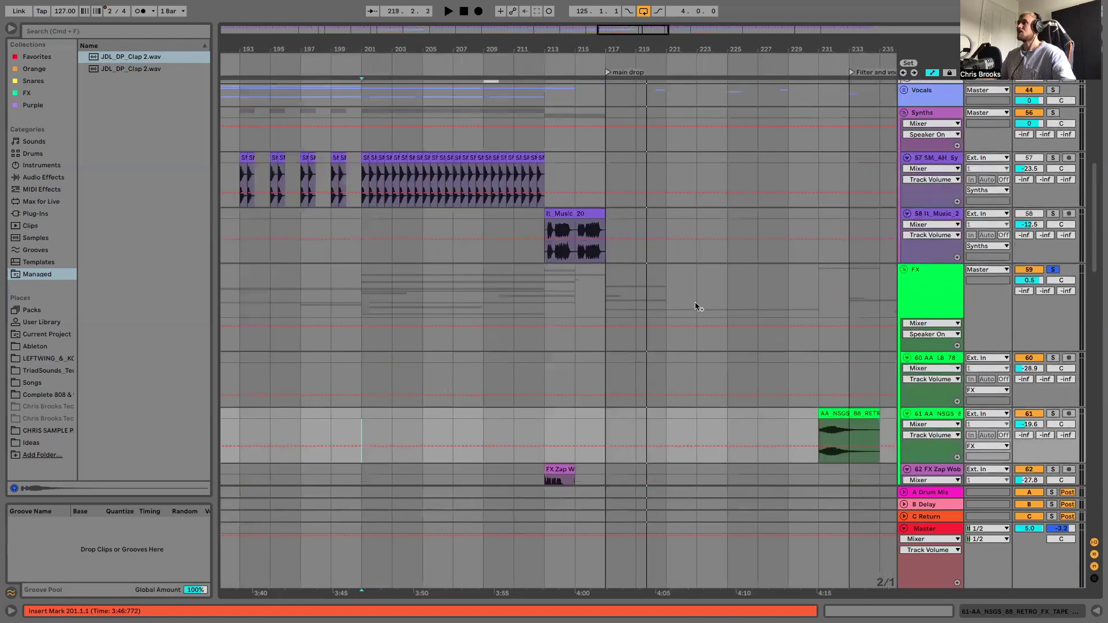
pyautogui.click(1053, 194)
pyautogui.click(1053, 172)
pyautogui.scroll(10, 1054, 173)
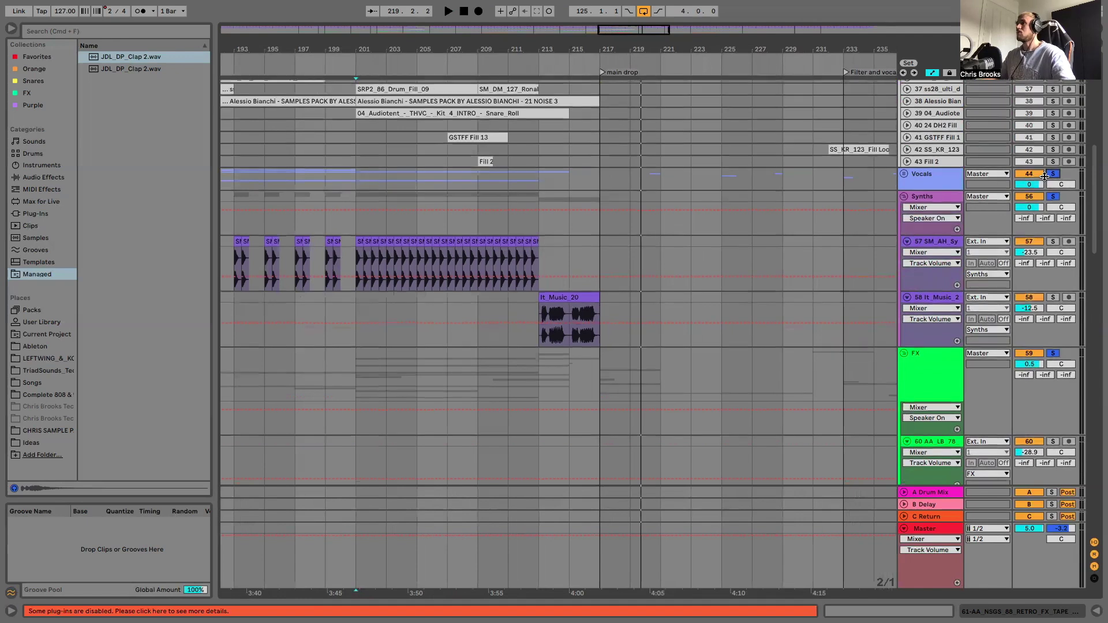
pyautogui.click(1053, 232)
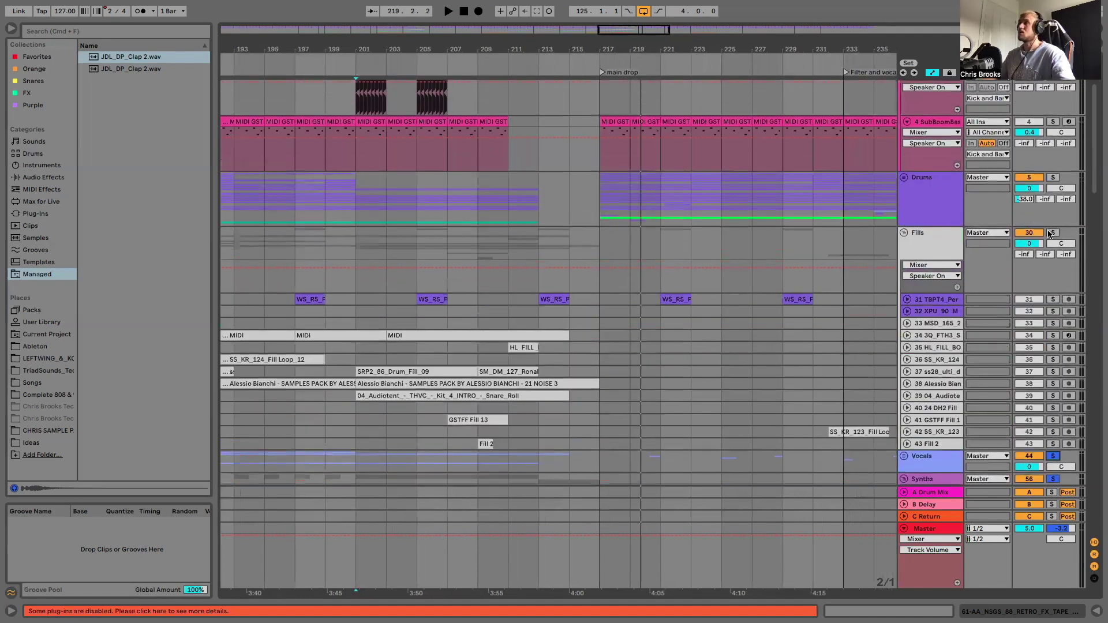
# Step: Play the soloed groups from bar 209 through the build-up into the main drop
pyautogui.click(478, 239)
pyautogui.press('space')
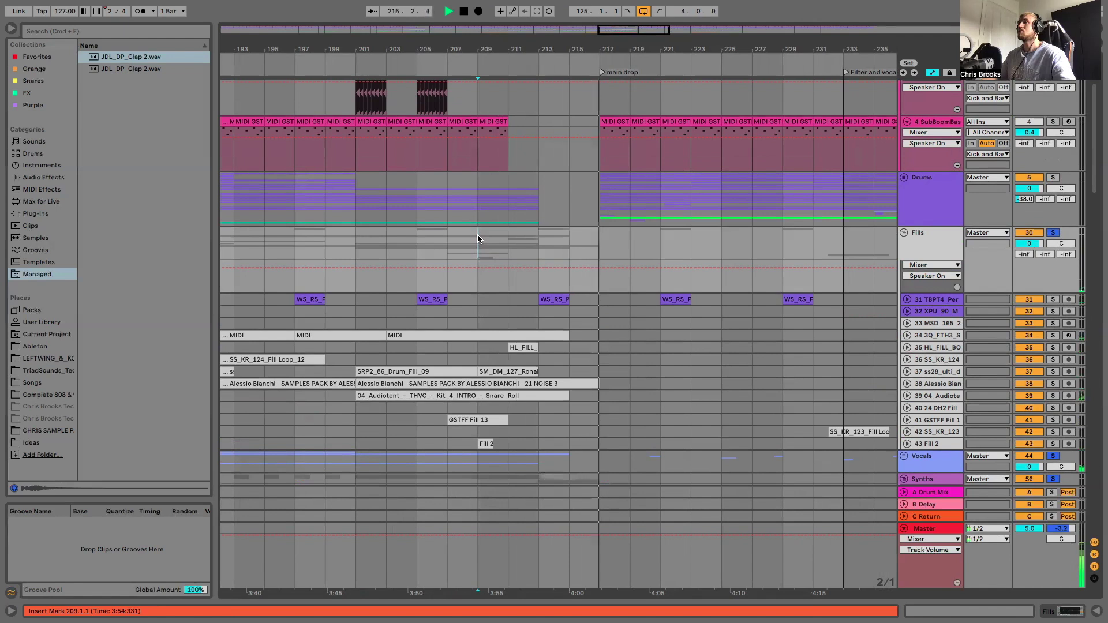
pyautogui.press('space')
# Step: Unfold the Drums group and bring its percussion tracks 21 to 28 into view around the main drop
pyautogui.scroll(-1, 722, 248)
pyautogui.hscroll(1, 722, 249)
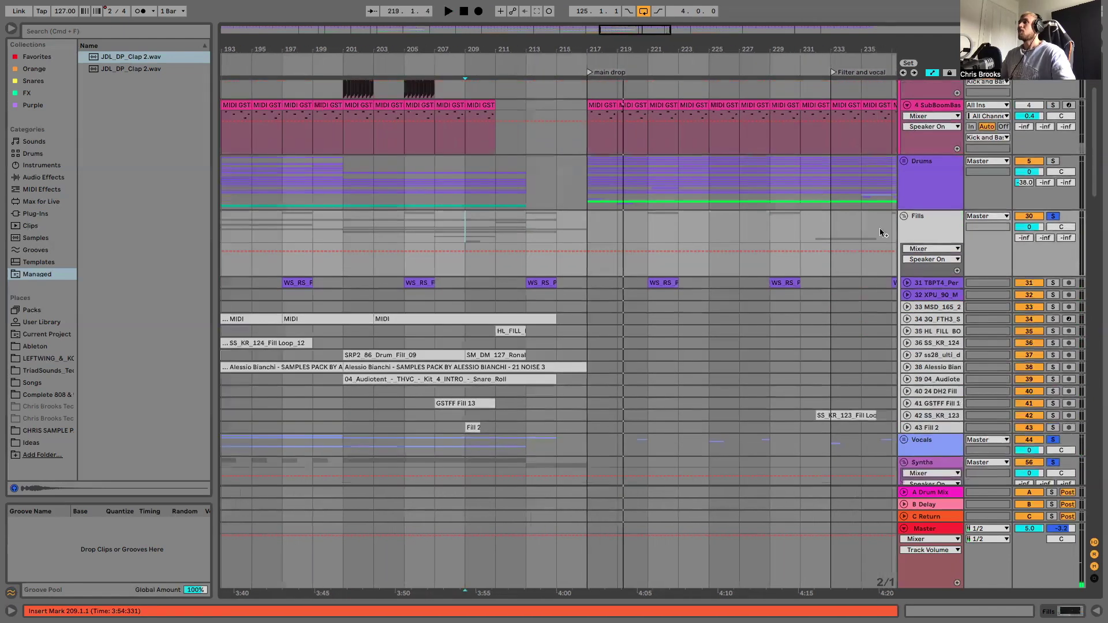
pyautogui.click(904, 161)
pyautogui.scroll(-5, 699, 332)
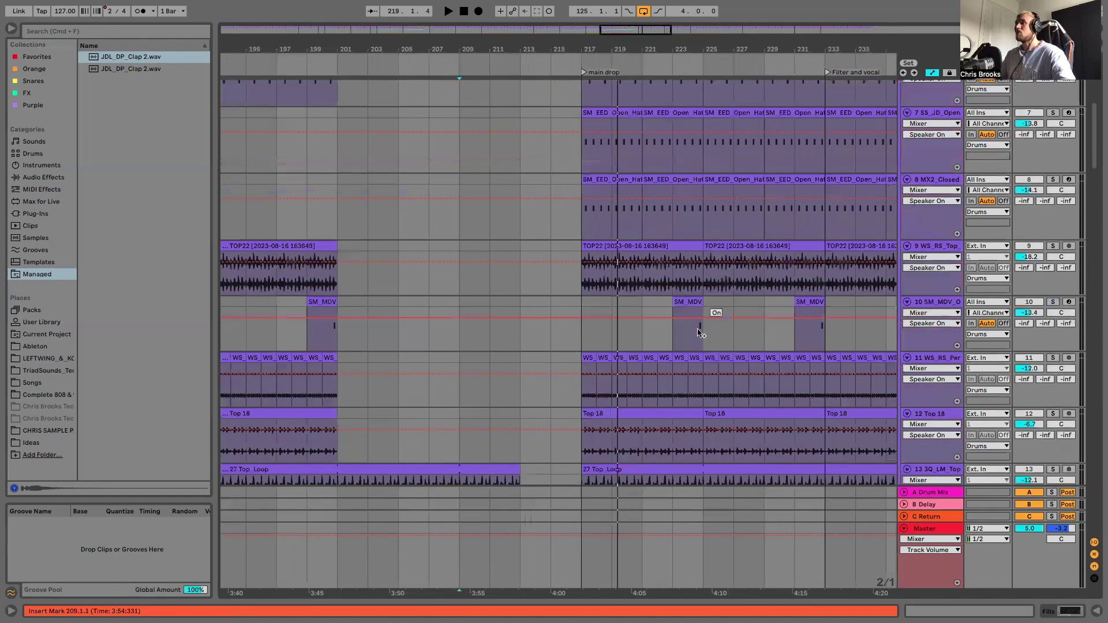
pyautogui.scroll(-5, 700, 333)
pyautogui.scroll(-10, 698, 333)
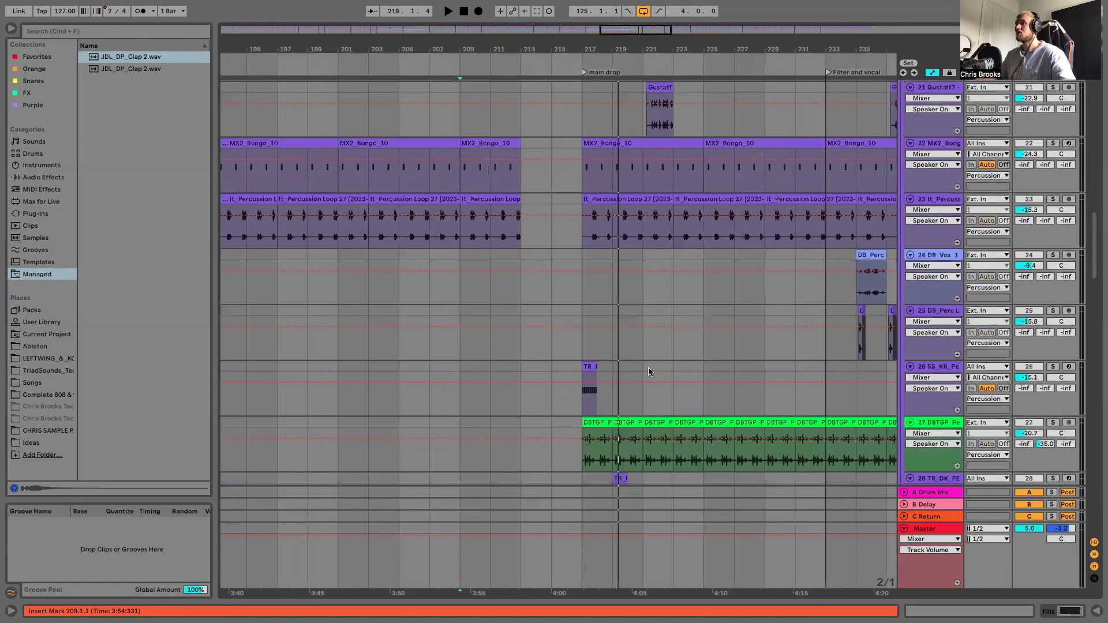
# Step: Show the sampler on track 26 SS_KR_Perc, solo the track and audition its hit from bar 217
pyautogui.click(575, 399)
pyautogui.doubleClick(939, 368)
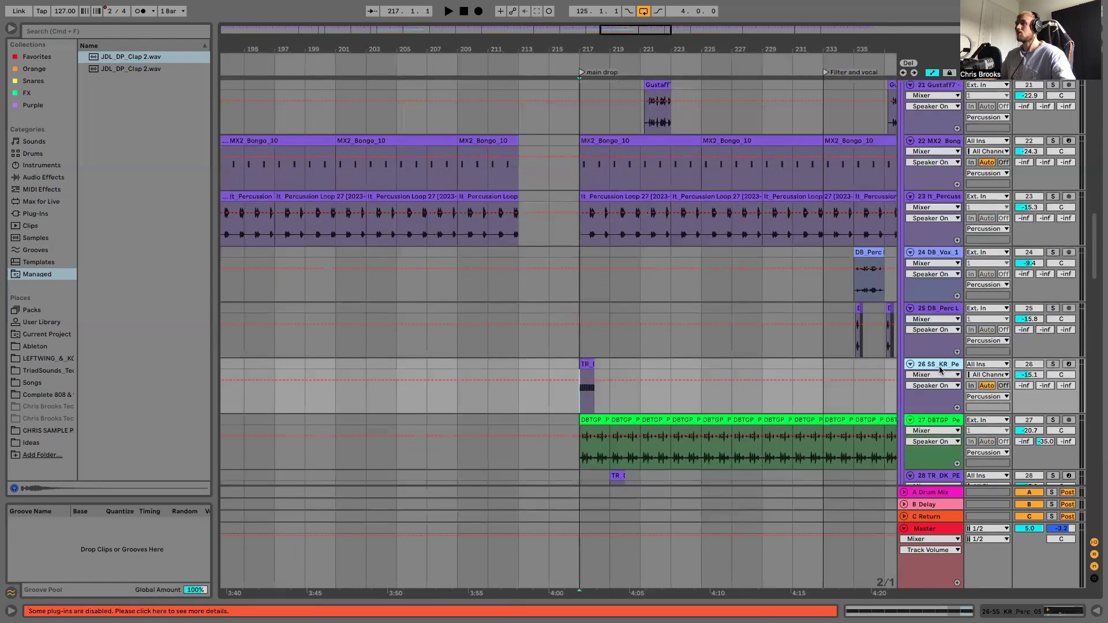
pyautogui.scroll(-5, 855, 298)
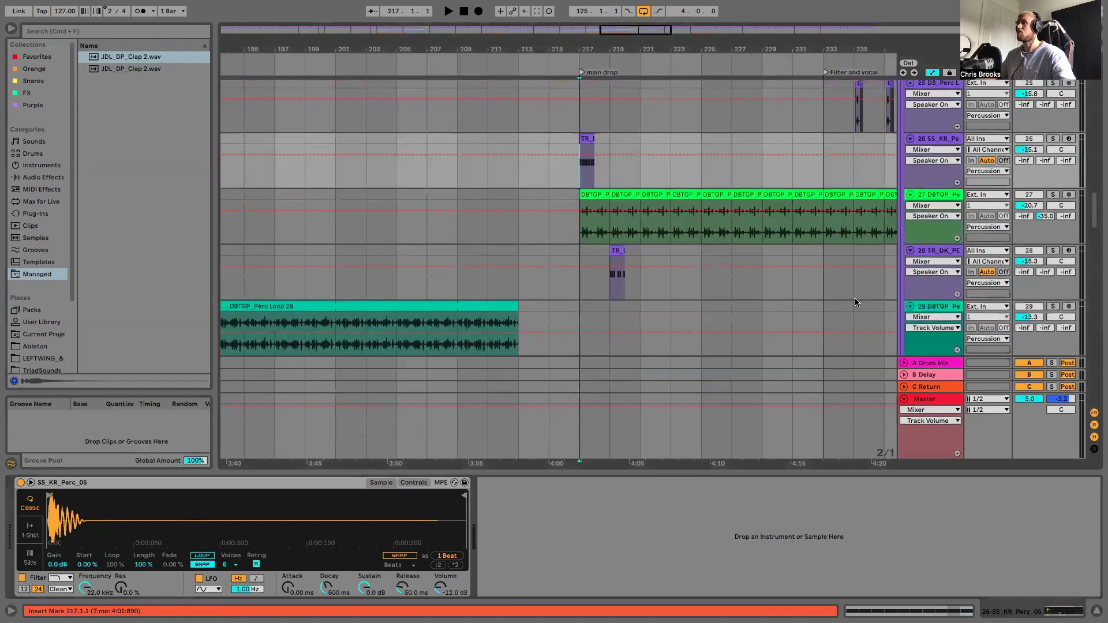
pyautogui.click(1051, 159)
pyautogui.press('space')
# Step: Solo track 28 TR_DK_PERC and audition its clip from bar 219
pyautogui.click(1053, 271)
pyautogui.press('space')
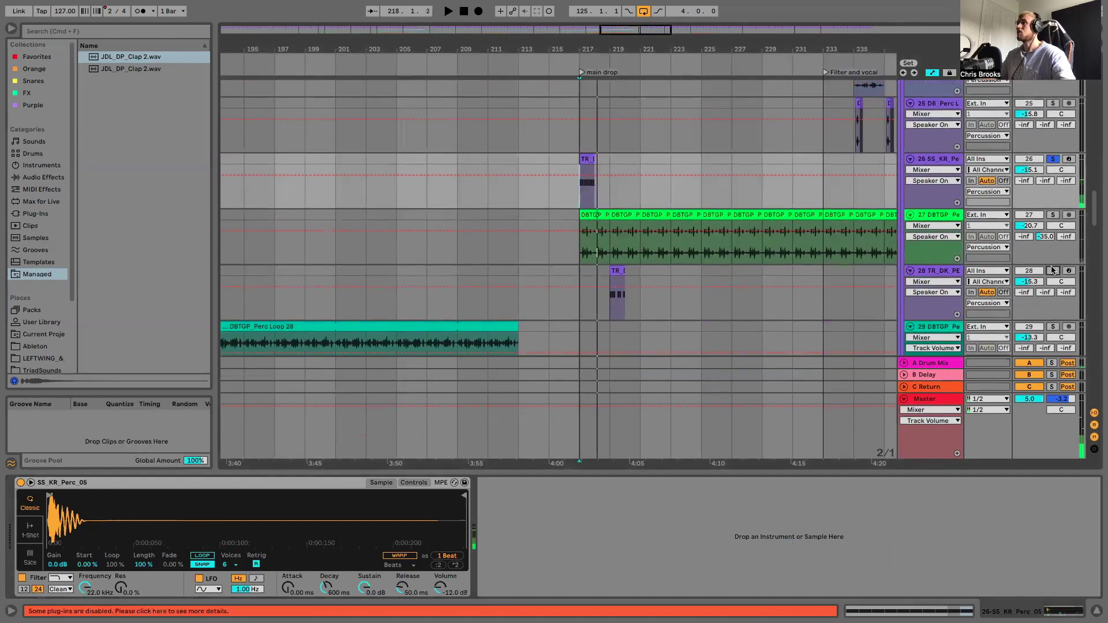
pyautogui.click(604, 309)
pyautogui.press('space')
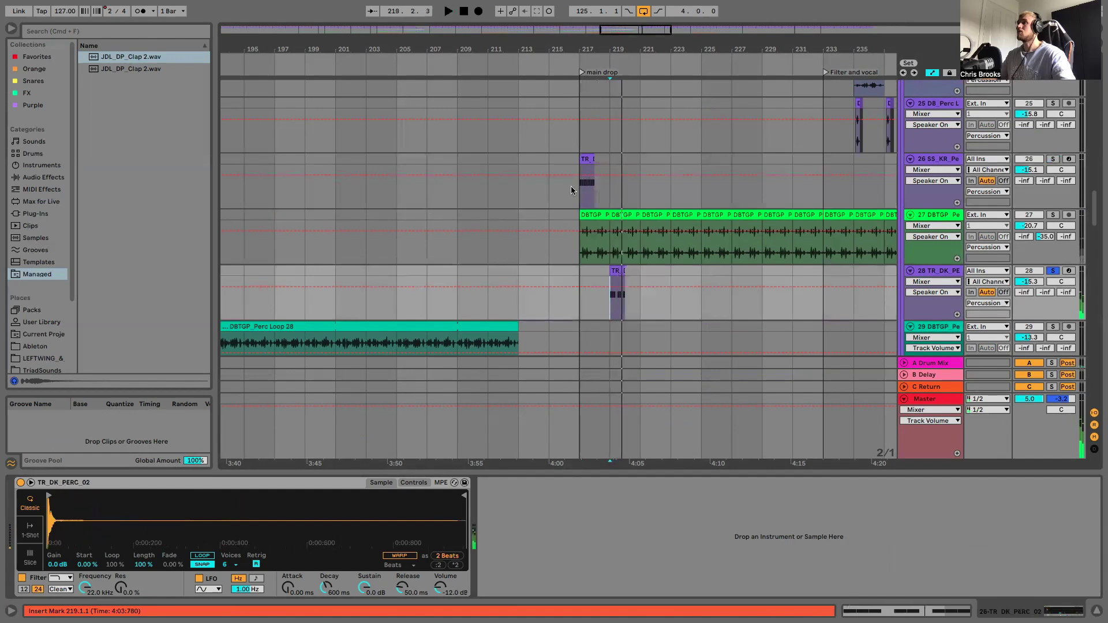
pyautogui.press('space')
# Step: Solo tracks 26 and 28 together and play both percussion hits from bar 217
pyautogui.click(570, 186)
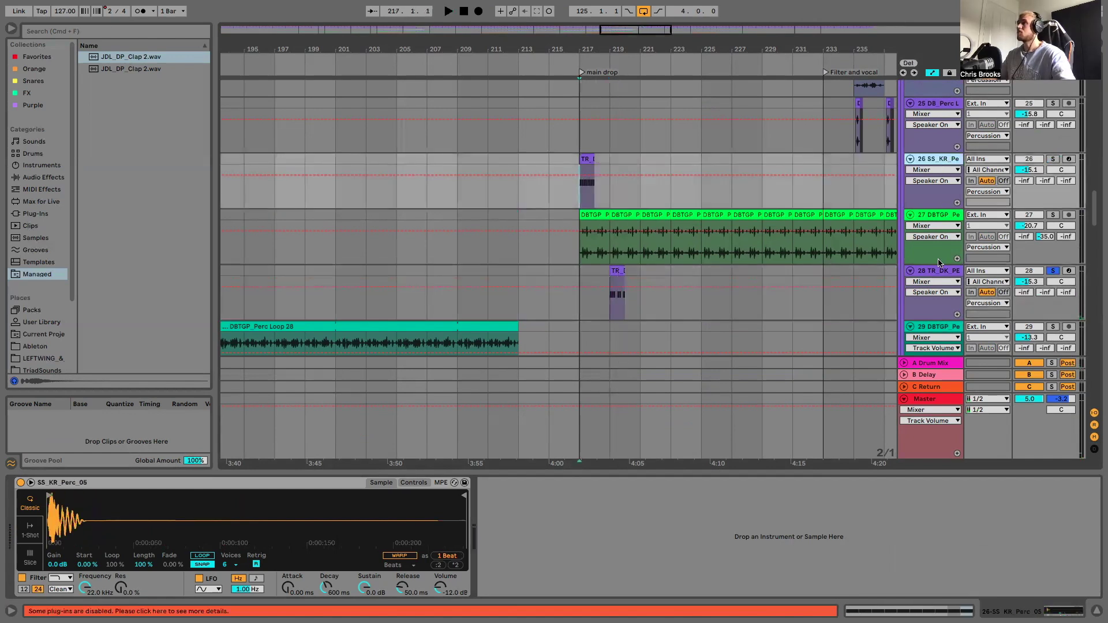
pyautogui.click(938, 271)
pyautogui.click(575, 195)
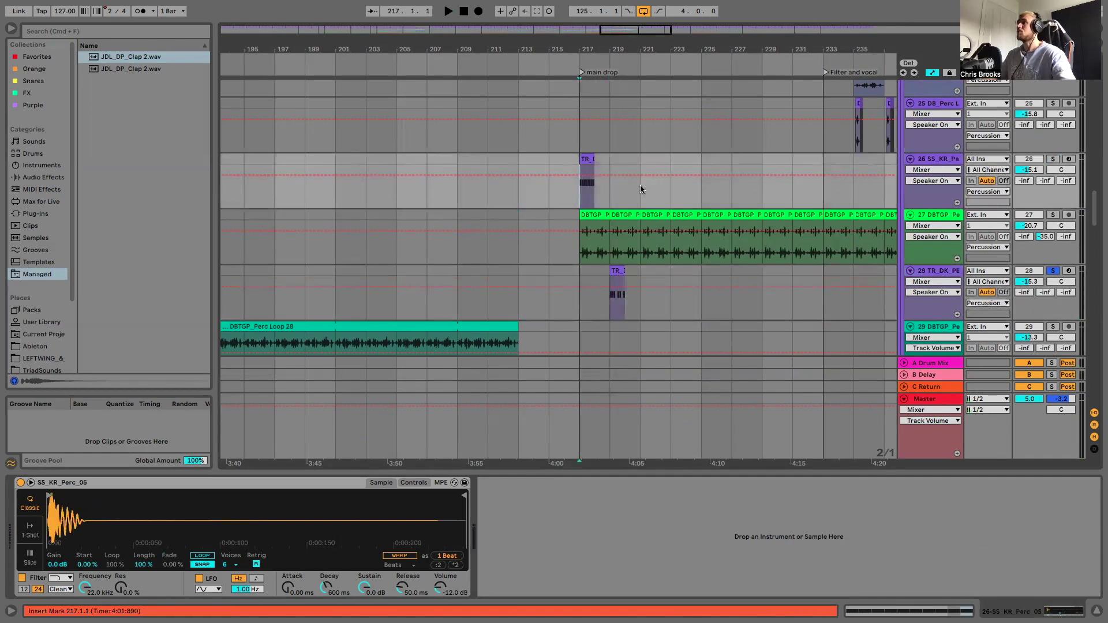
pyautogui.click(1054, 160)
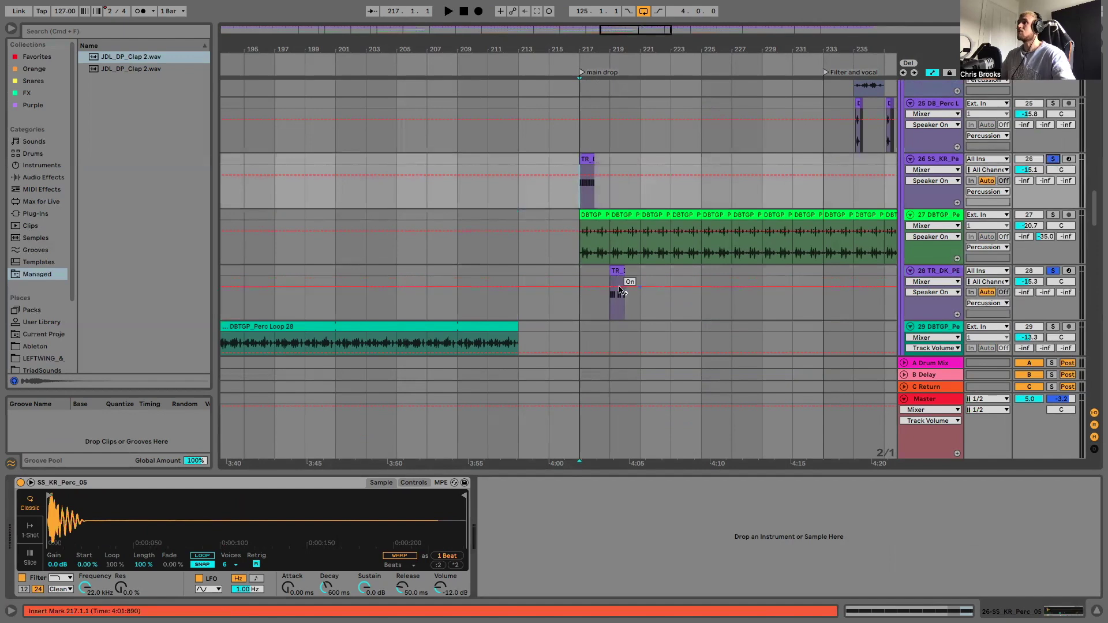
pyautogui.click(576, 273)
pyautogui.press('space')
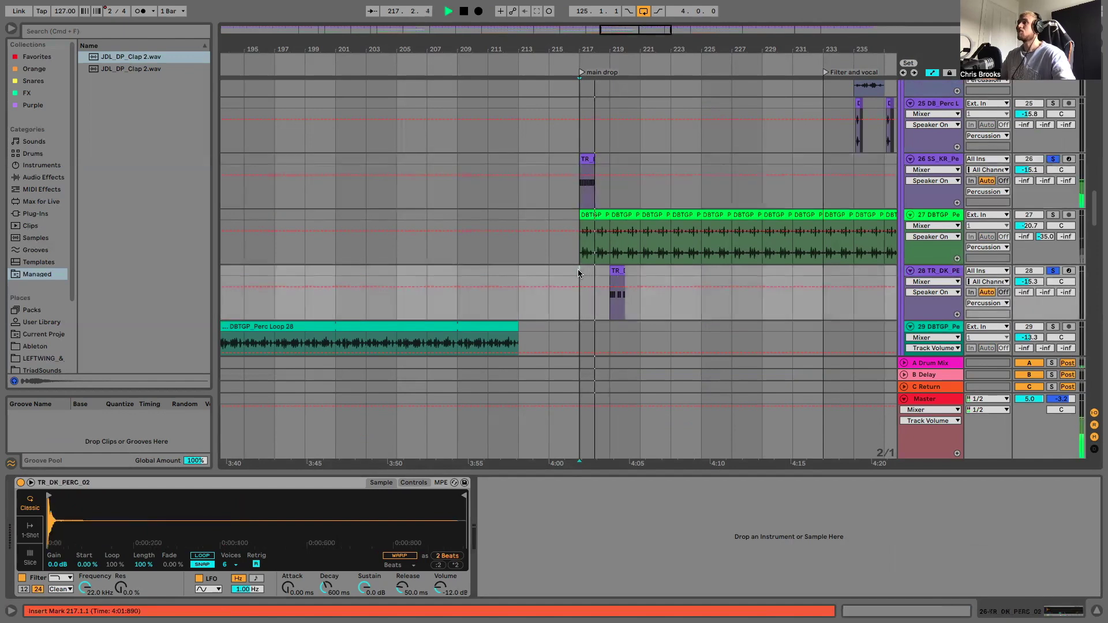
pyautogui.press('space')
# Step: Clear the solos on tracks 26 and 28 and play the full mix from bar 207
pyautogui.moveTo(693, 57); pyautogui.dragTo(686, 15)
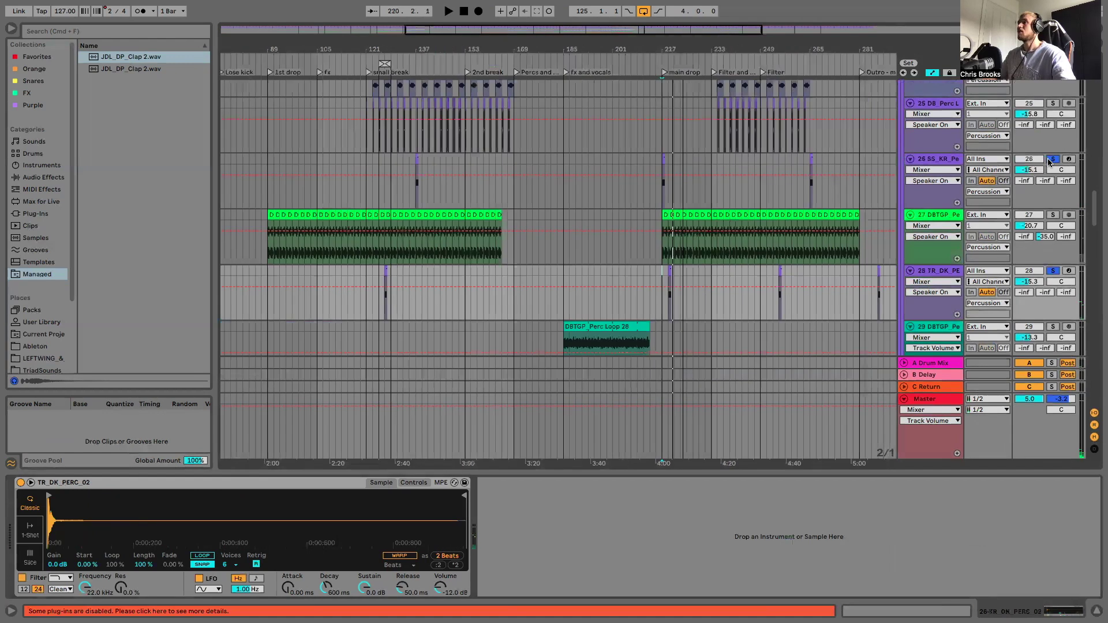
pyautogui.scroll(-2, 703, 164)
pyautogui.click(645, 161)
pyautogui.press('space')
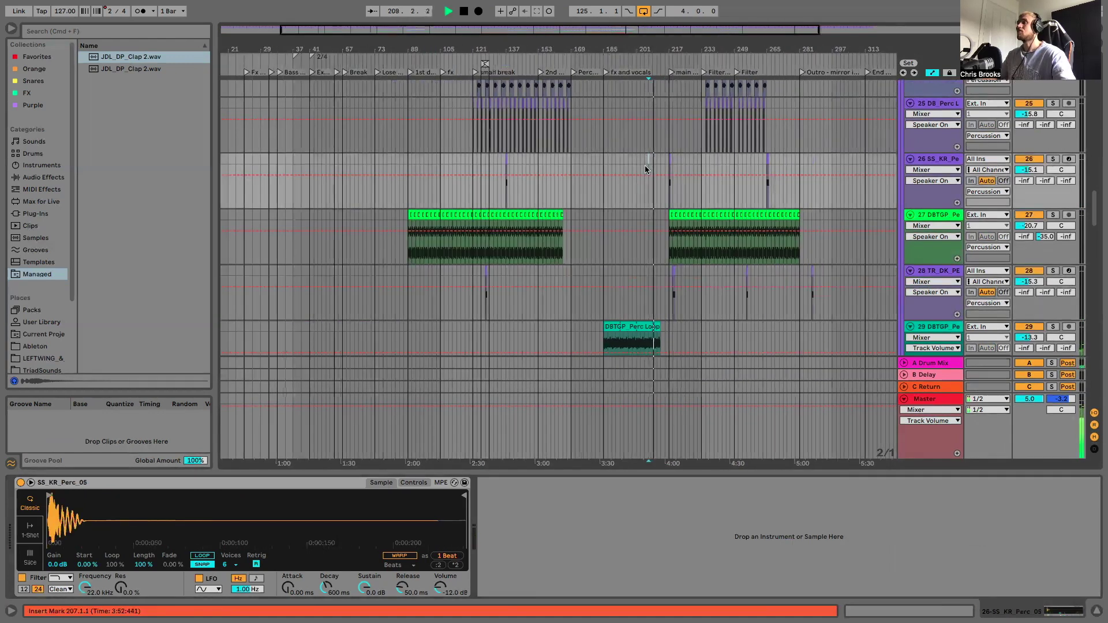
# Step: Set the arrangement's fixed grid to 4/1 during playback and stop the mix shortly after the main drop
pyautogui.rightClick(646, 207)
pyautogui.click(700, 346)
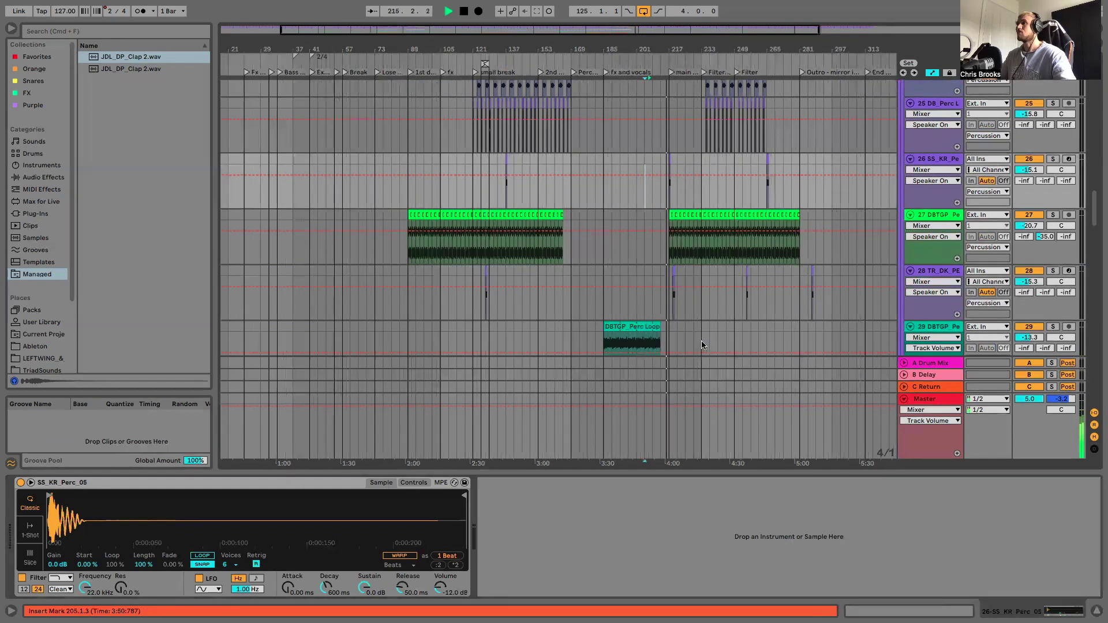
pyautogui.scroll(2, 672, 105)
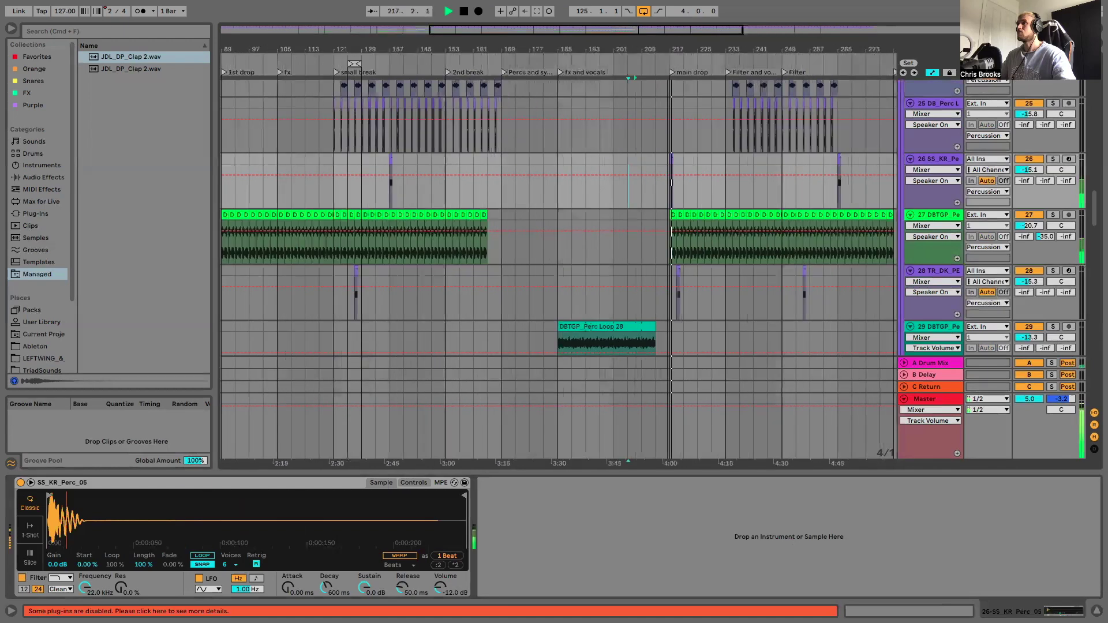
pyautogui.scroll(3, 672, 104)
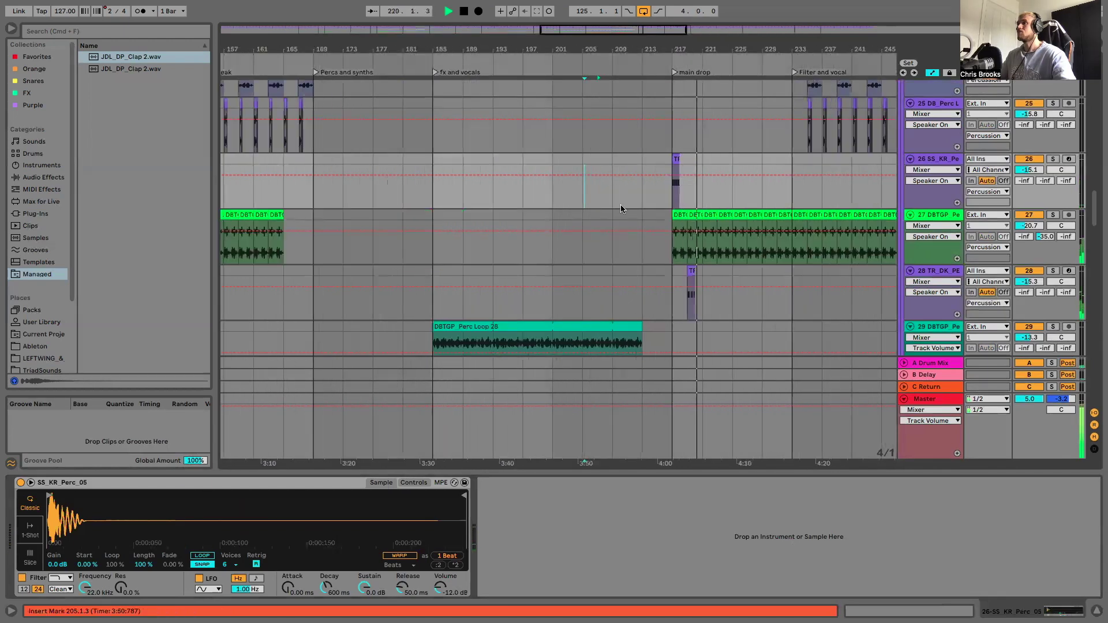
pyautogui.press('space')
# Step: Unfold the Vocals group and bring the Vocal Shots tracks 46 to 49 into view
pyautogui.scroll(5, 621, 204)
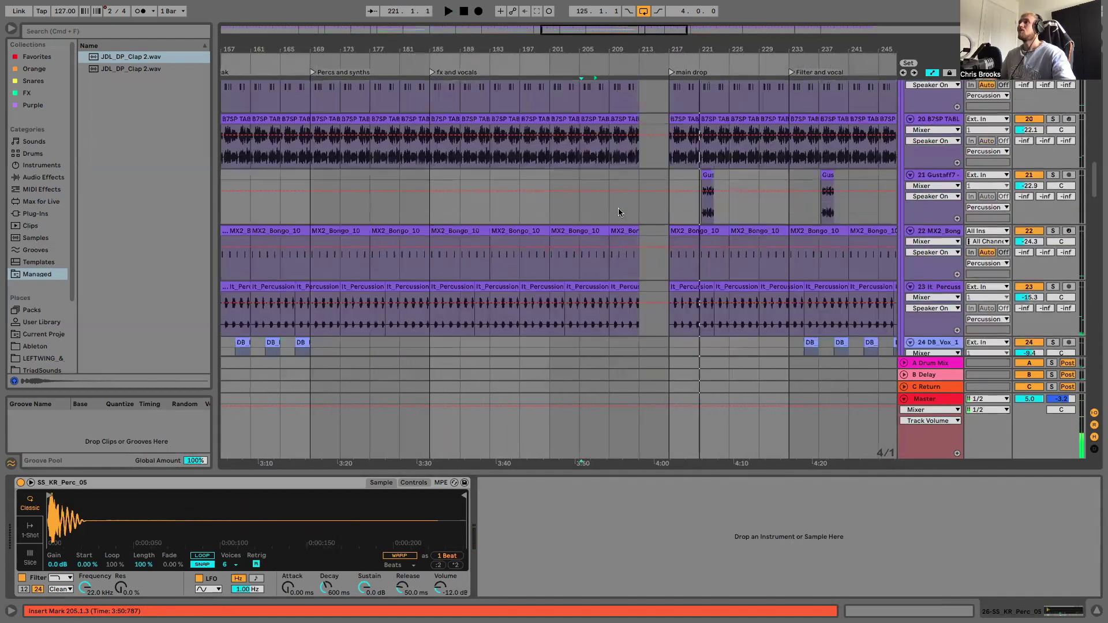
pyautogui.scroll(-15, 618, 208)
pyautogui.scroll(20, 621, 212)
pyautogui.scroll(-3, 826, 235)
pyautogui.click(905, 211)
pyautogui.scroll(-5, 735, 217)
pyautogui.scroll(-3, 726, 219)
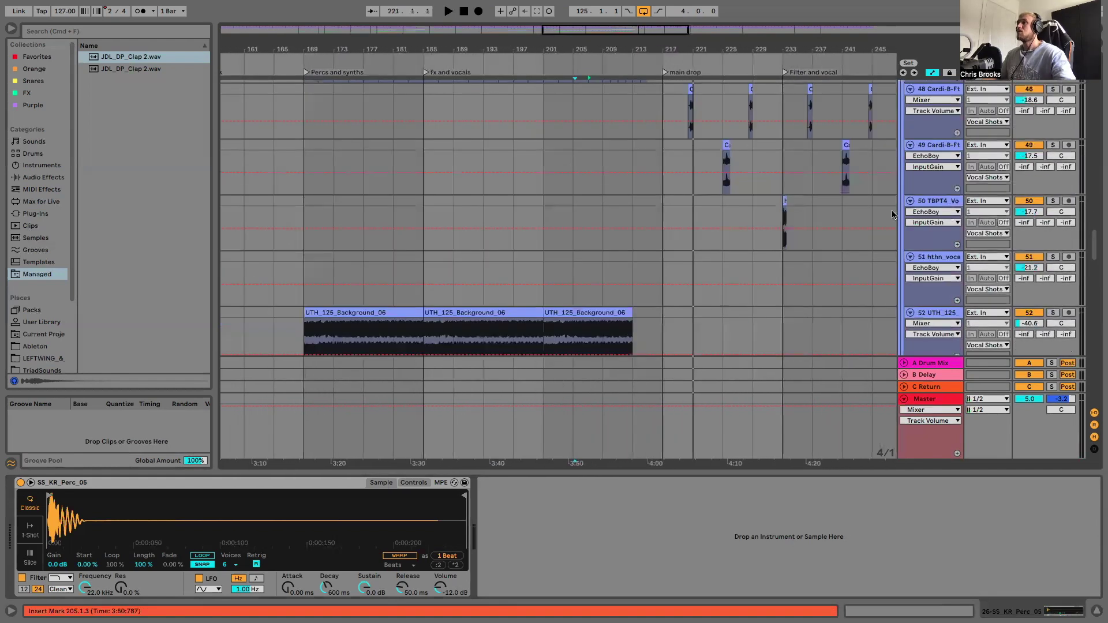
pyautogui.scroll(3, 892, 215)
# Step: Show the Device On automation of the Beat Repeat on vocal track 47
pyautogui.click(945, 190)
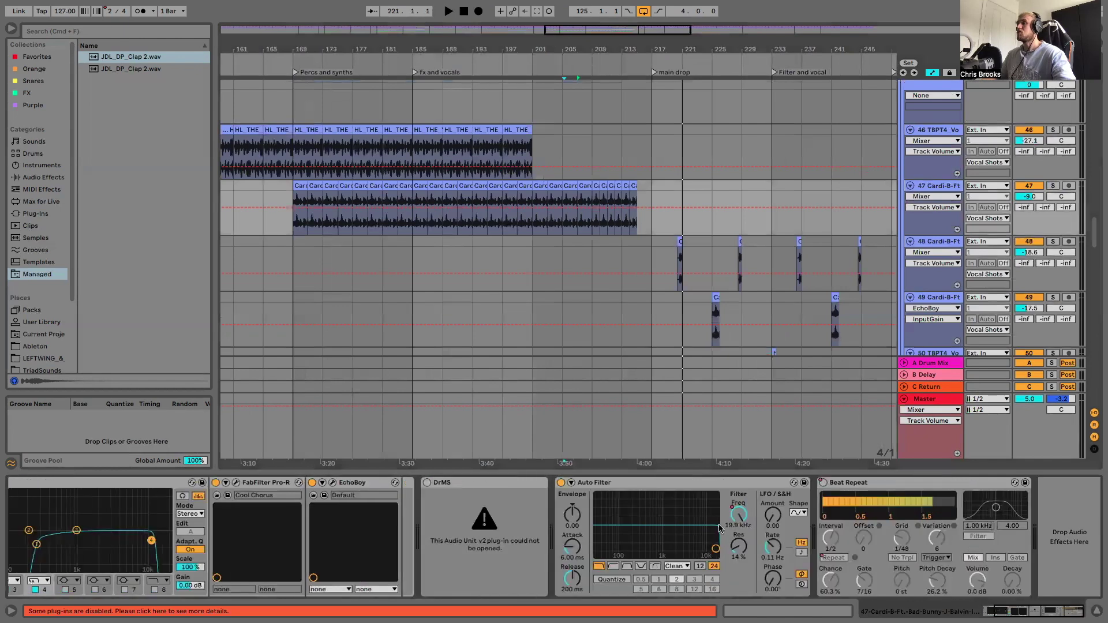
pyautogui.rightClick(826, 488)
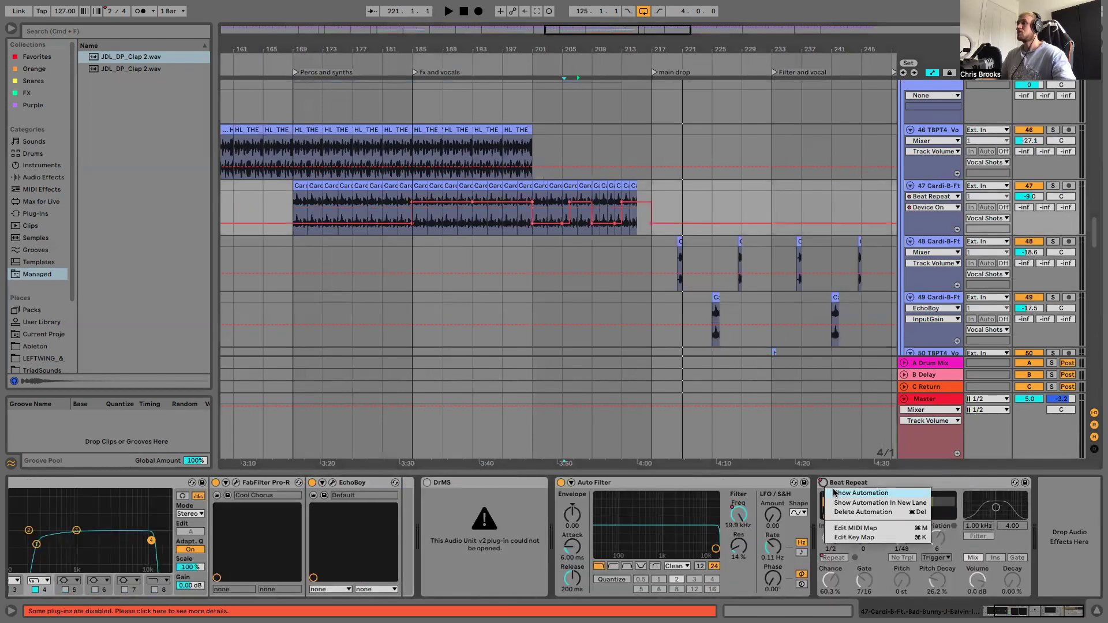
pyautogui.click(860, 493)
# Step: Solo vocal track 47 and audition its Beat Repeat section from bar 193
pyautogui.click(473, 224)
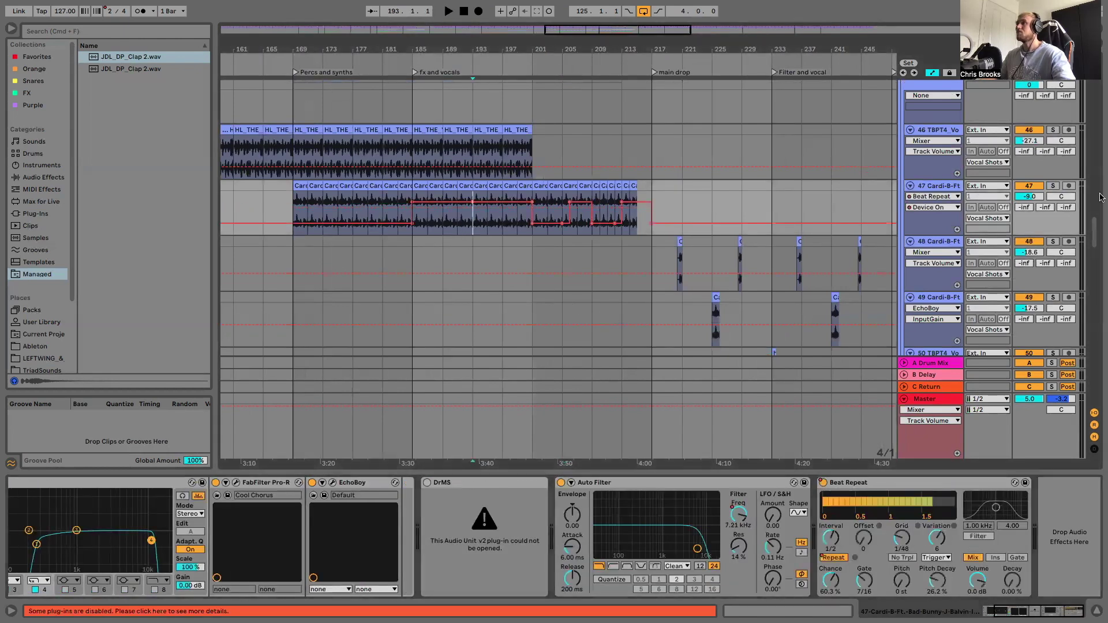
pyautogui.click(1053, 186)
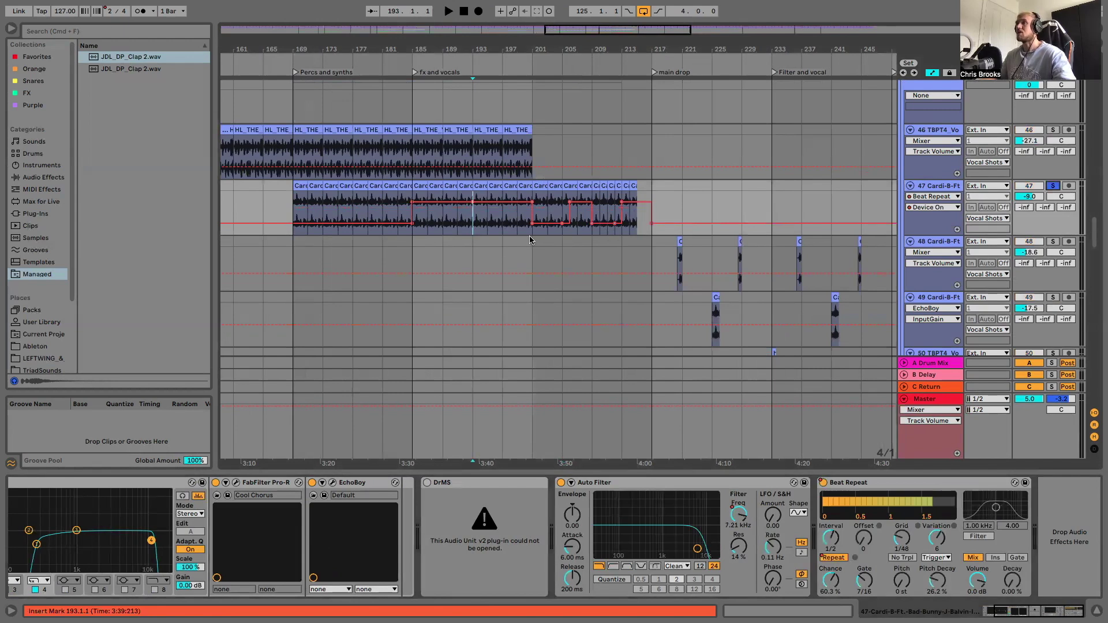
pyautogui.press('space')
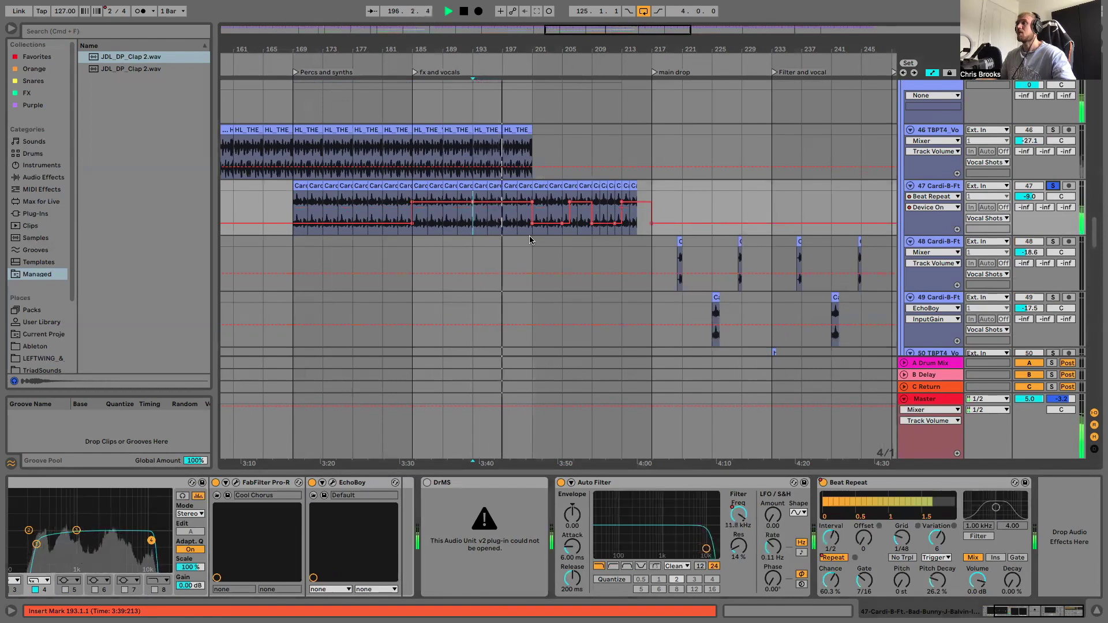
pyautogui.press('space')
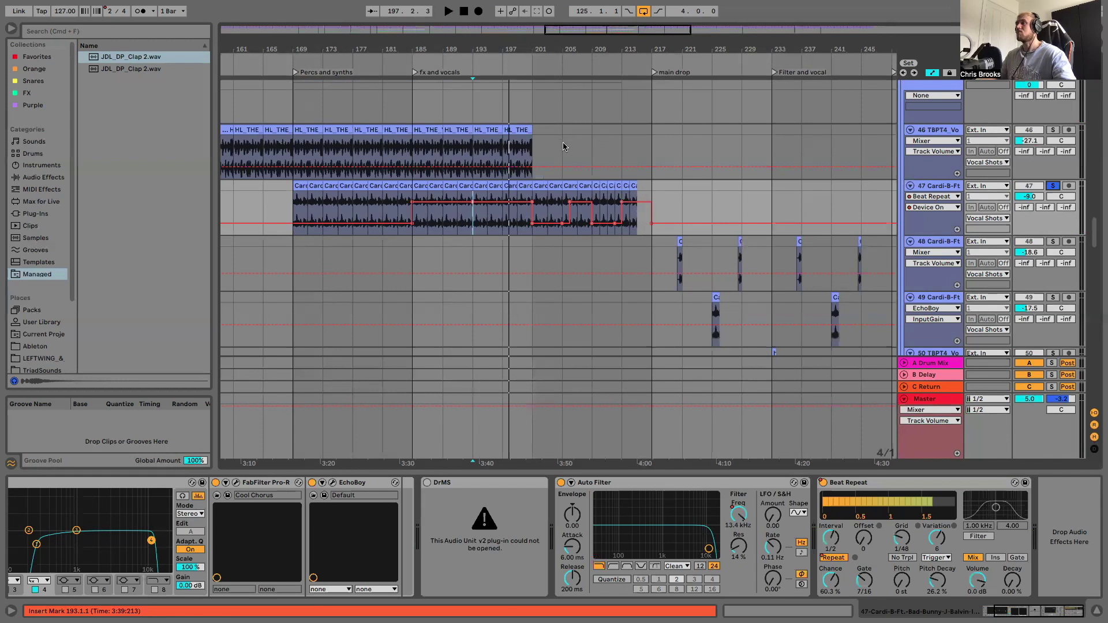
# Step: Play the end of the soloed vocal on track 47 leading into the main drop
pyautogui.click(588, 150)
pyautogui.press('space')
pyautogui.click(621, 151)
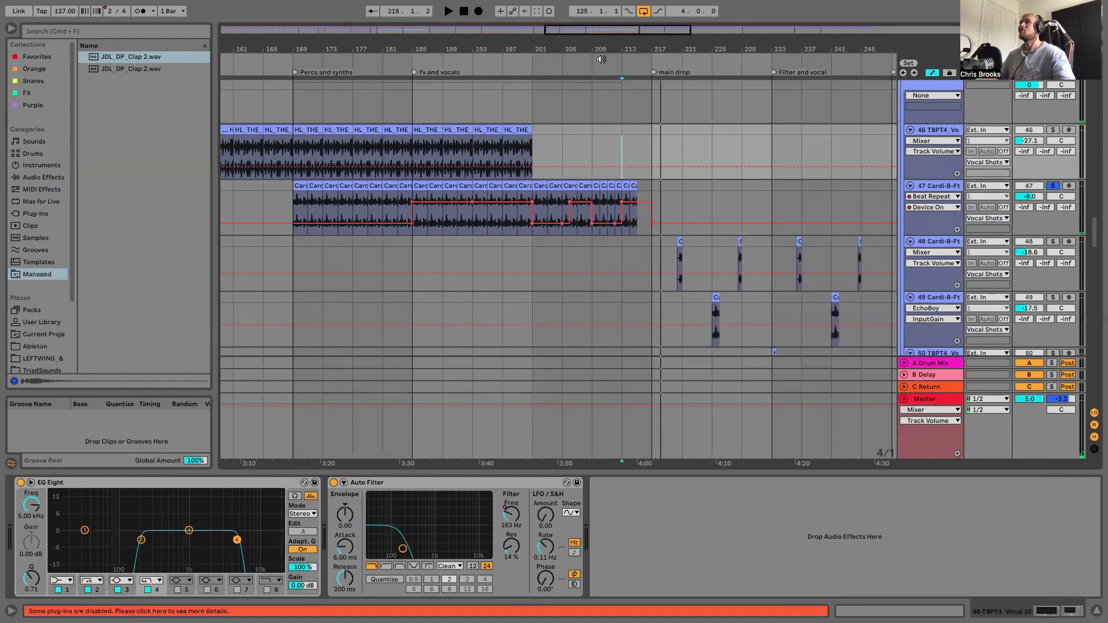
# Step: Look over the remaining vocal tracks down to the Synths and FX groups across a wider stretch of the arrangement
pyautogui.moveTo(602, 56); pyautogui.dragTo(604, 49)
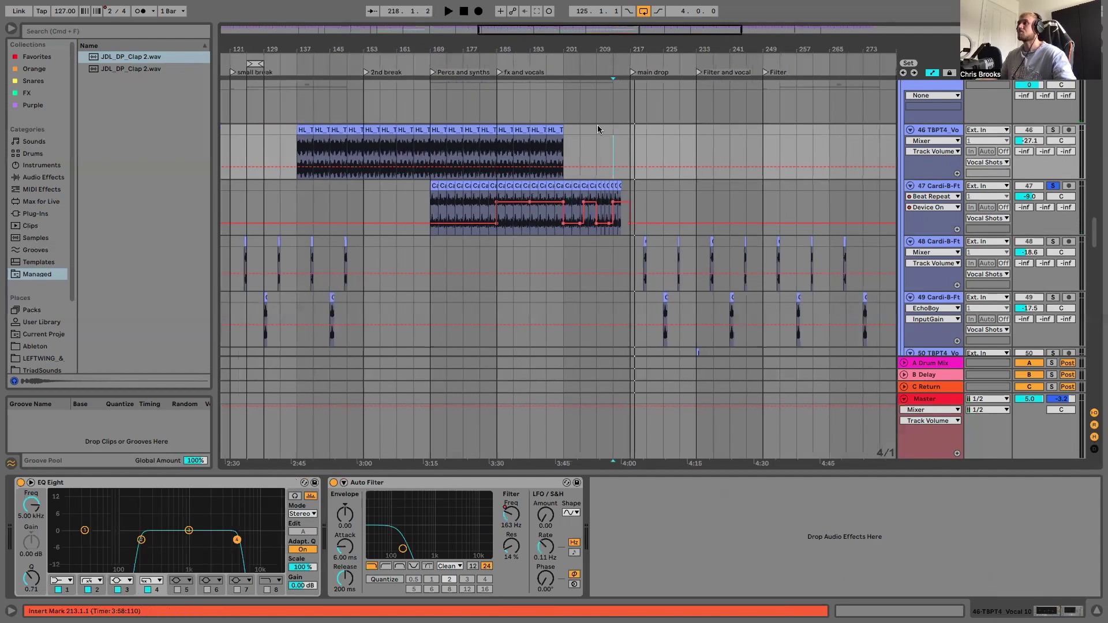
pyautogui.scroll(-10, 582, 250)
pyautogui.scroll(-5, 583, 249)
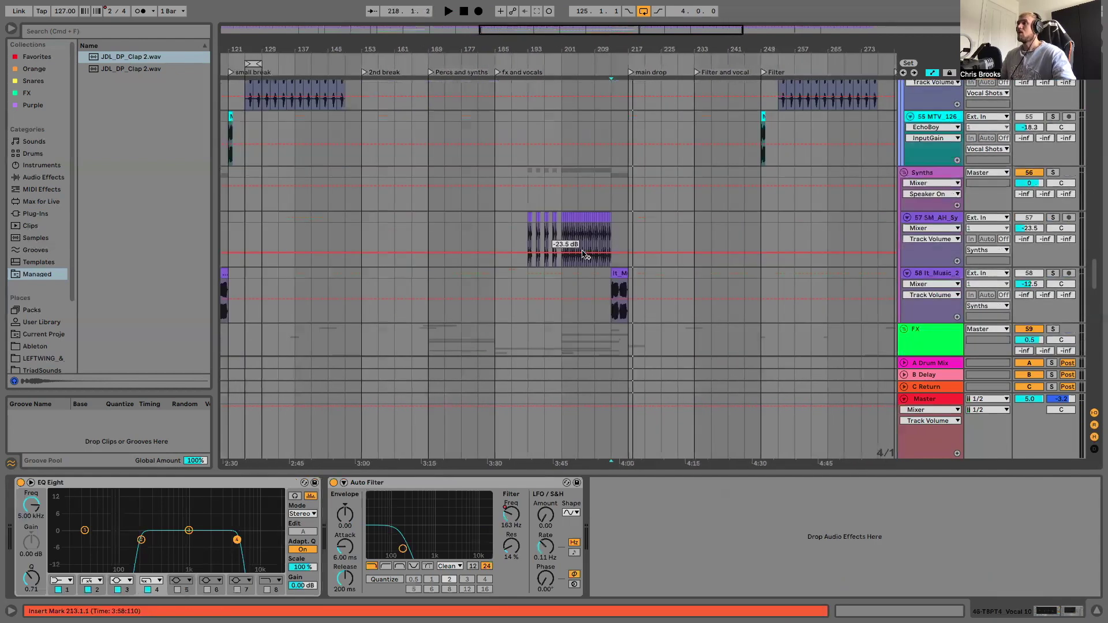